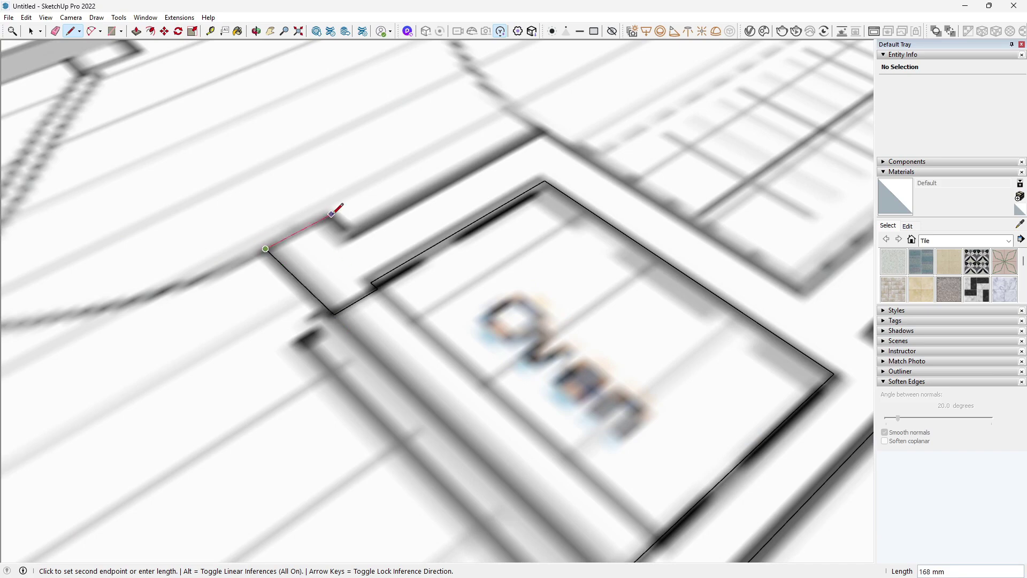
- Trace the kitchen and outer wall outline over the floor plan with the Line tool, around the oven niche to the window-side corner
scroll(399, 300, "down", 6)
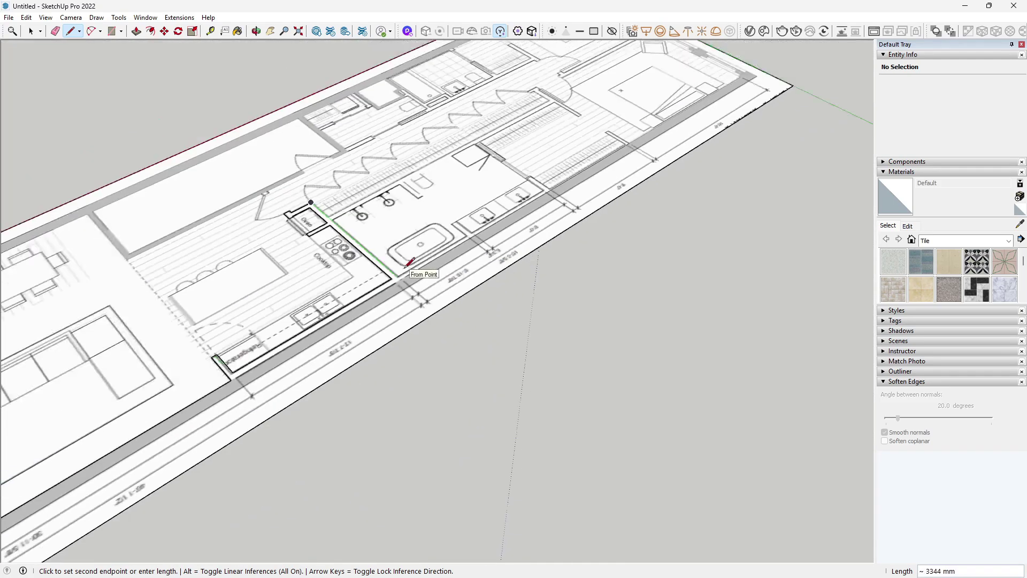
scroll(413, 286, "up", 2)
scroll(469, 253, "down", 2)
scroll(469, 252, "down", 3)
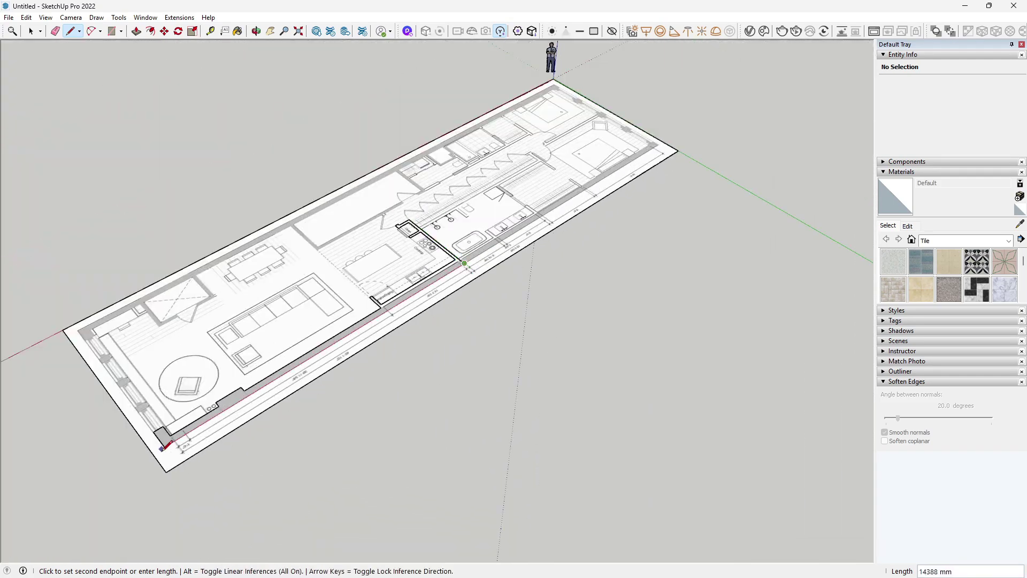
scroll(171, 439, "up", 8)
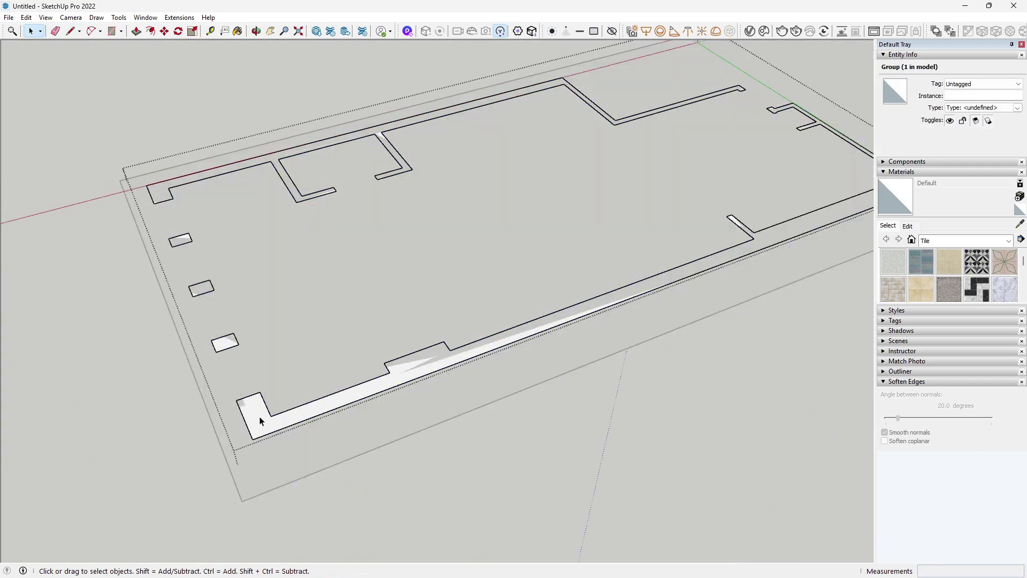
- Extrude the long outer wall face 2800 mm and repeat the extrusion on the window columns and the opposite wall
double_click(258, 422)
key("p")
left_click(259, 422)
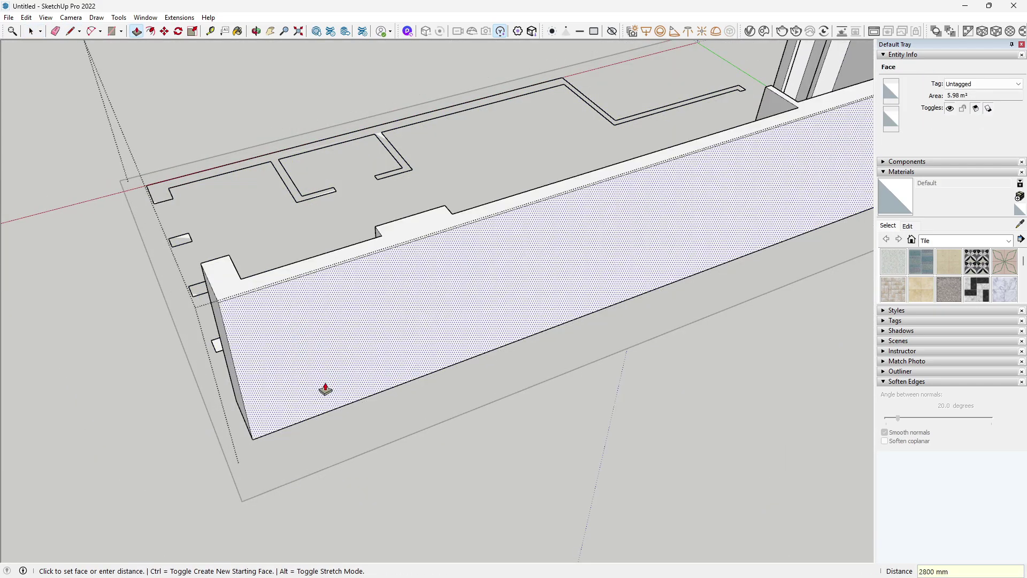
double_click(540, 363)
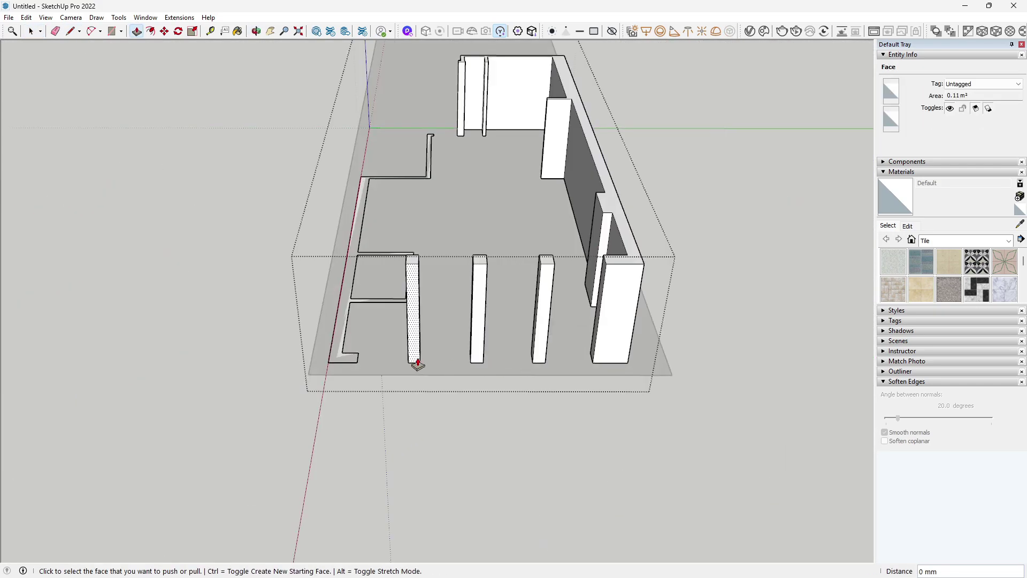
double_click(350, 357)
middle_click_drag(669, 299, 556, 273)
key("space")
key("Escape")
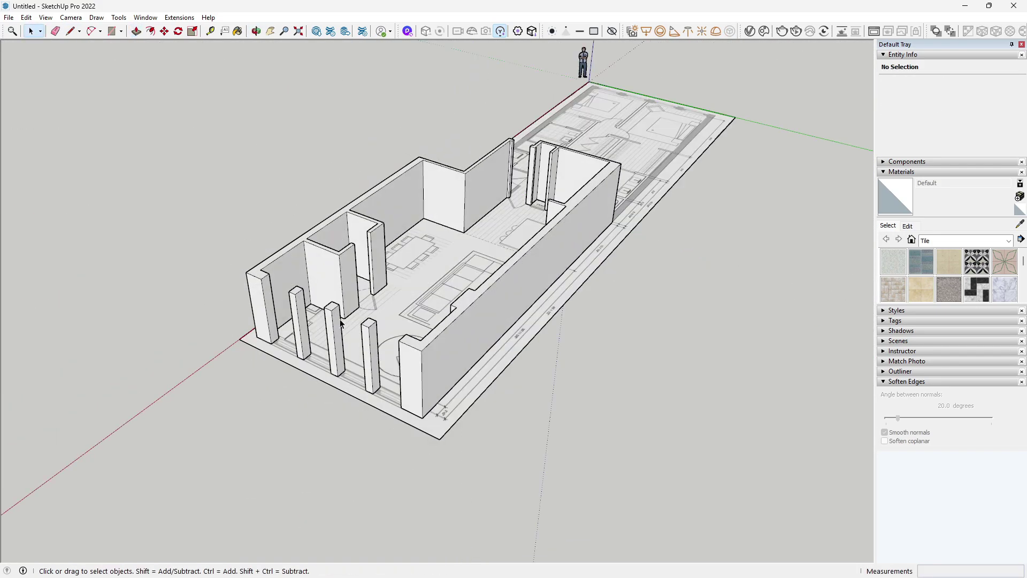
- Extrude the middle strip on the sides of the first window column to give it a cross-shaped section
scroll(340, 323, "up", 6)
middle_click_drag(407, 399, 658, 383)
scroll(658, 388, "down", 5)
key("p")
scroll(350, 374, "up", 6)
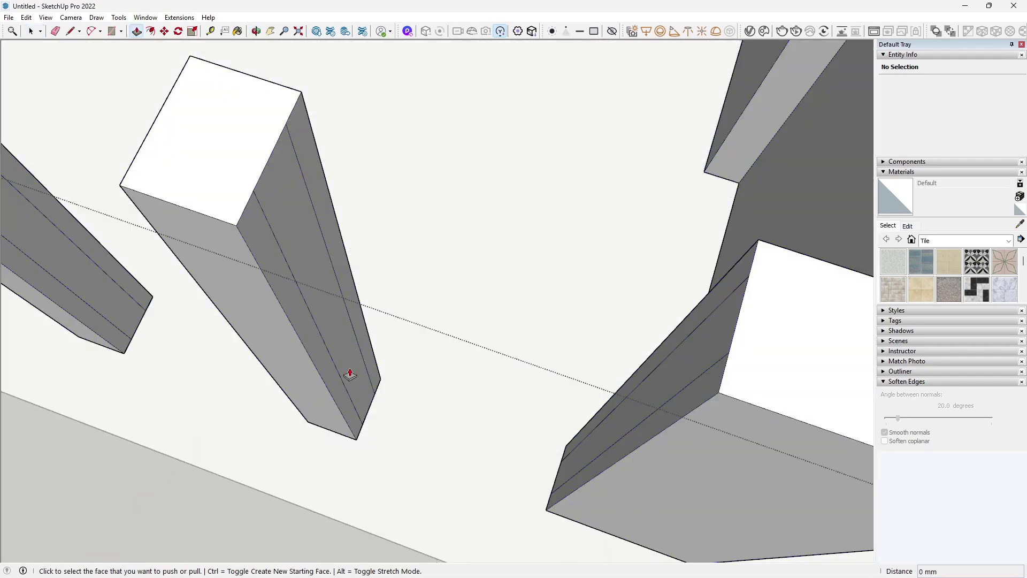
left_click(376, 389)
scroll(630, 351, "down", 4)
- Repeat the middle-strip extrusion on the side faces of the remaining window columns
scroll(373, 321, "up", 3)
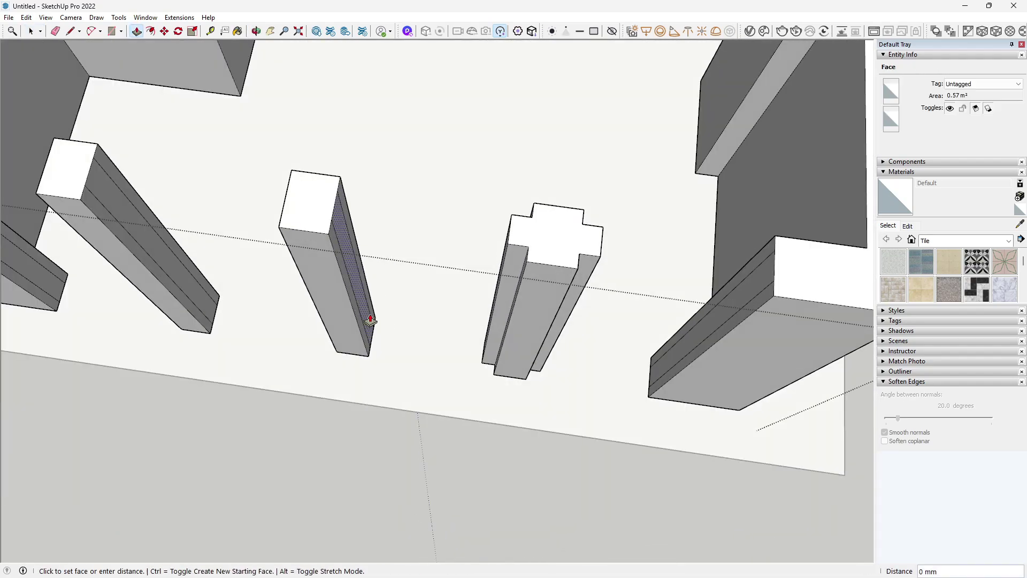
left_click(370, 320)
double_click(345, 321)
middle_click_drag(345, 323, 498, 337)
double_click(530, 358)
scroll(537, 396, "down", 4)
middle_click_drag(631, 369, 420, 387)
- Trace the small L-shaped wall in the interior corner over the floor plan with lines and group it
key("space")
scroll(413, 349, "up", 7)
key("l")
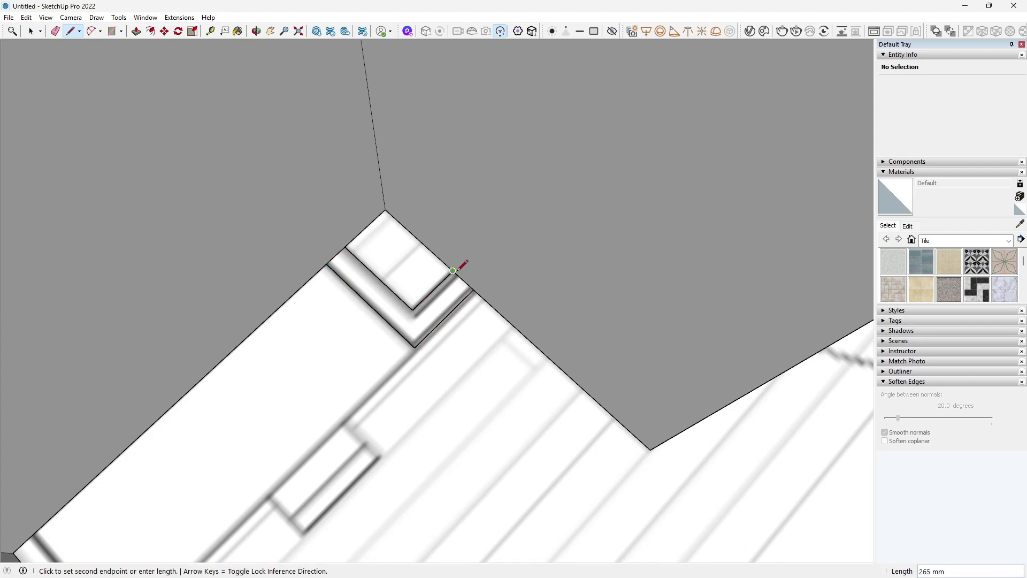
scroll(431, 320, "down", 7)
middle_click_drag(431, 320, 661, 410)
scroll(660, 410, "up", 3)
middle_click_drag(471, 326, 368, 312)
scroll(550, 332, "down", 3)
scroll(444, 329, "up", 3)
scroll(368, 312, "up", 6)
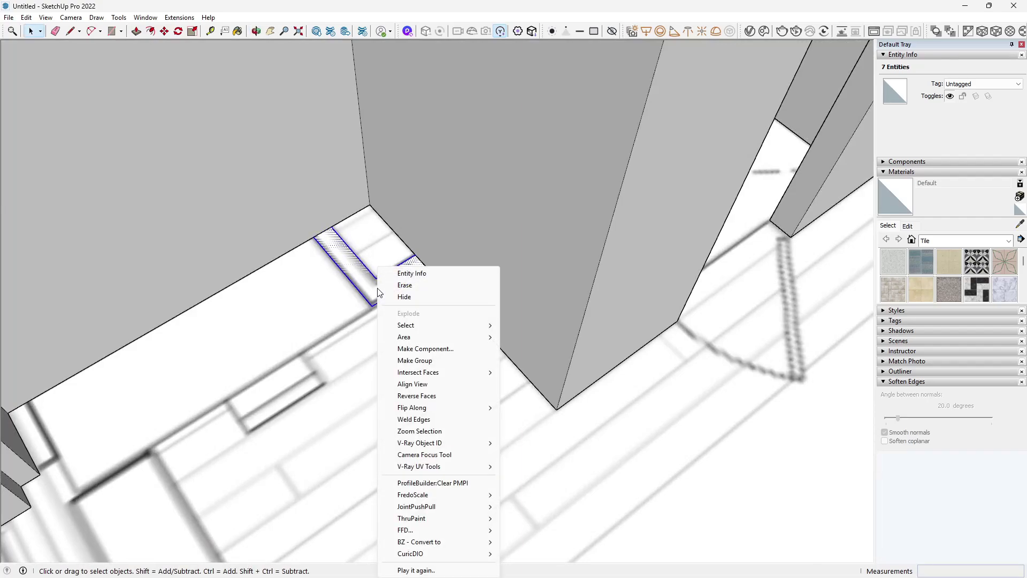
key("Escape")
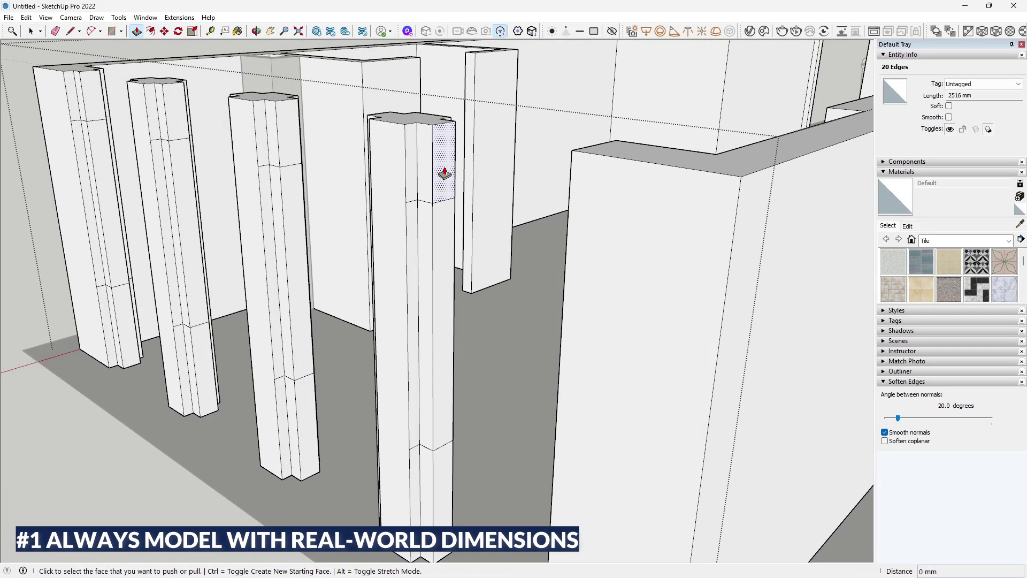
- Push/pull the upper side segment of the window column into the neighbouring window opening
left_click(382, 166)
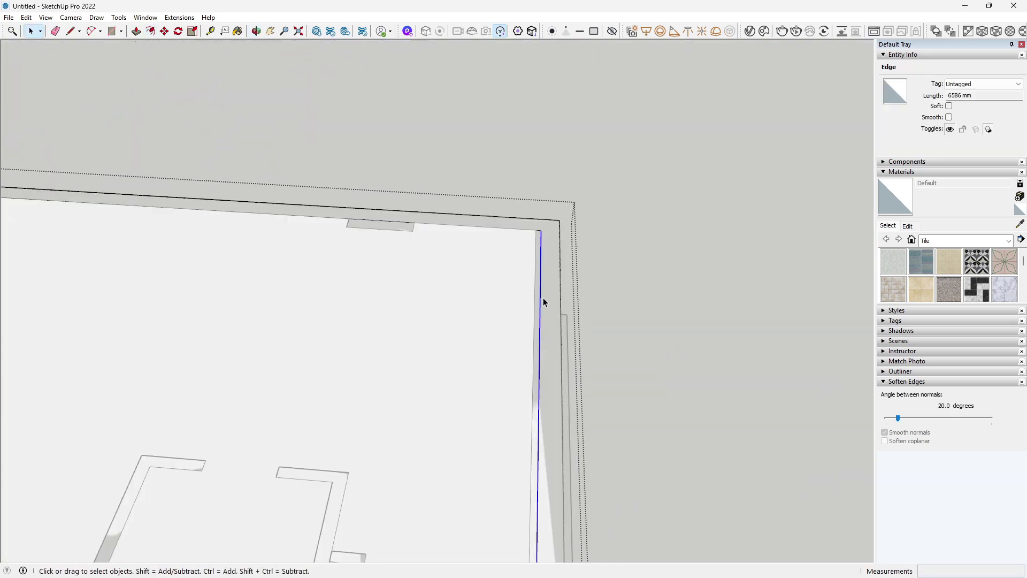
- Move the selected ceiling edge inward from the end wall and draw lines dividing the ceiling into separate areas
key("m")
left_click(543, 300)
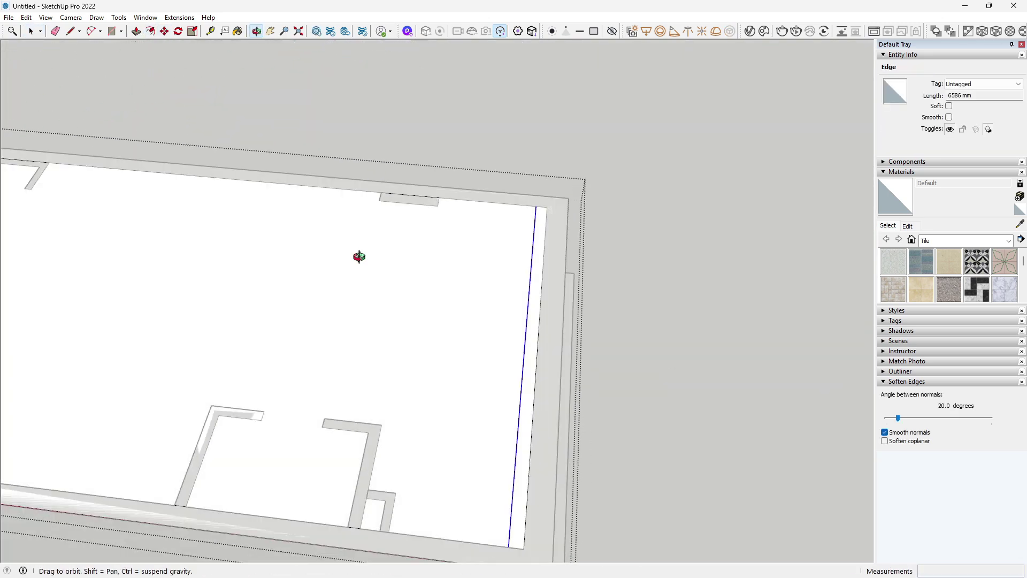
key("r")
key("l")
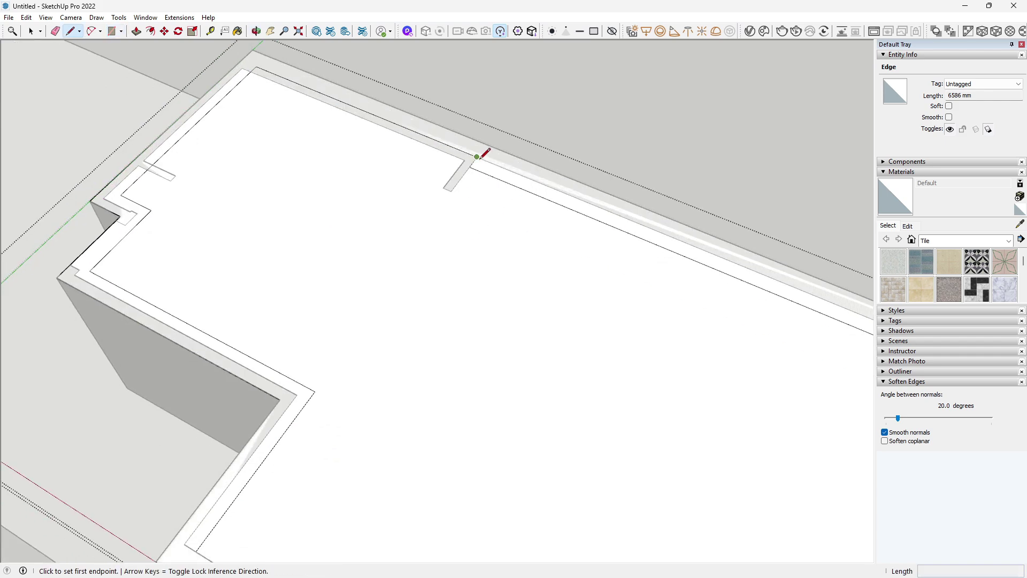
left_click(486, 150)
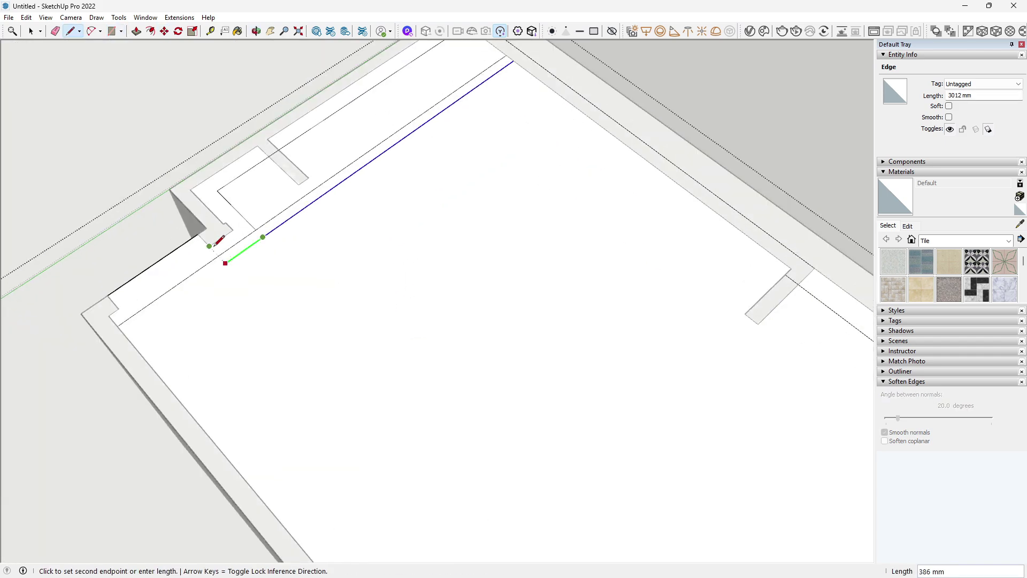
key("l")
left_click(451, 137)
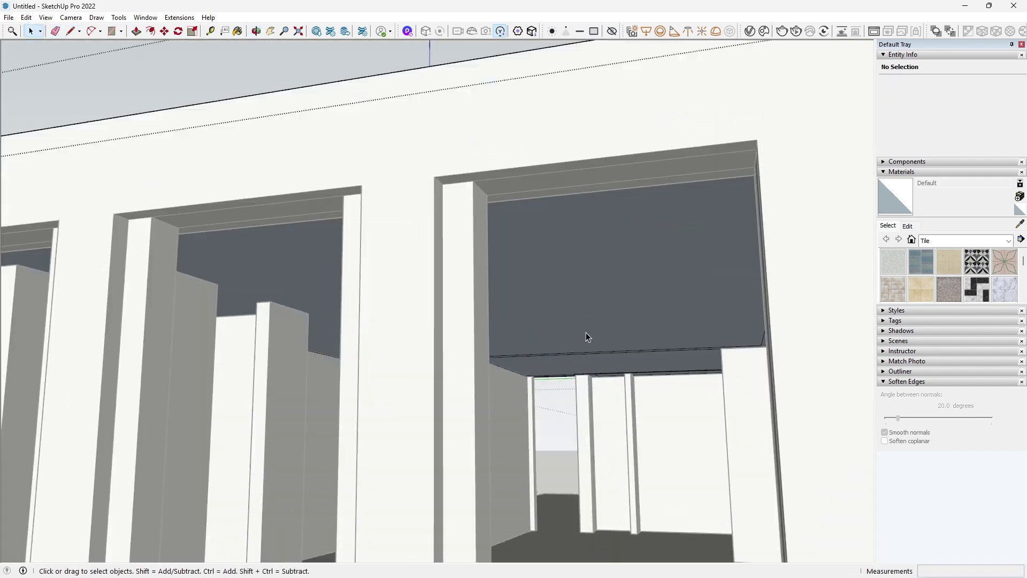
left_click(611, 321)
scroll(586, 267, "up", 3)
middle_click_drag(586, 267, 500, 297)
key("p")
left_click(456, 225)
key("space")
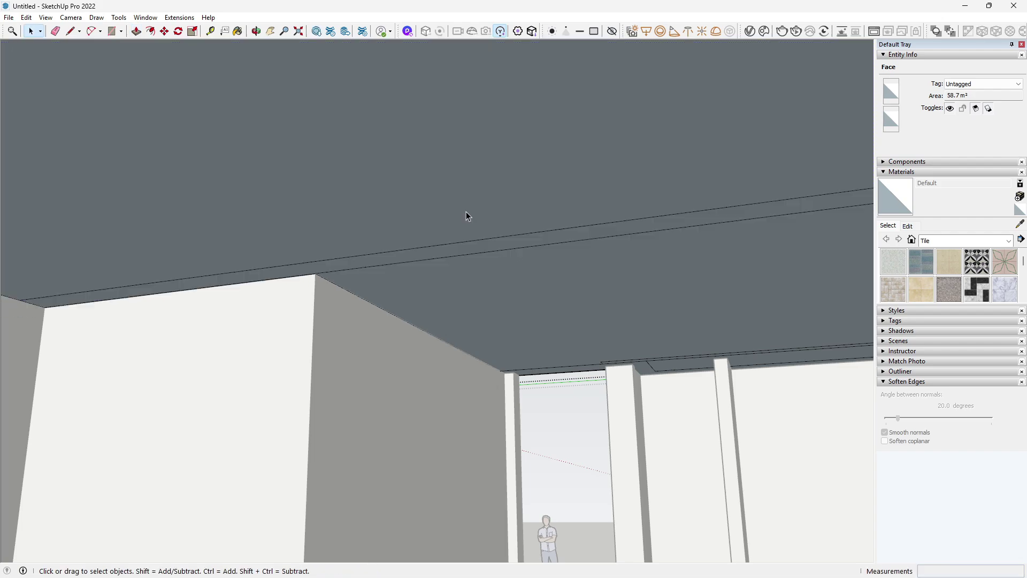
- Reverse the faces of the whole ceiling surface
triple_click(467, 214)
right_click(466, 210)
left_click(505, 340)
- Lower the main ceiling face by .2 with Push/Pull and repeat on the kitchen ceiling face, keeping the strip between them recessed
left_click(433, 201)
key("p")
left_click(434, 201)
type(".2")
key("Return")
double_click(401, 302)
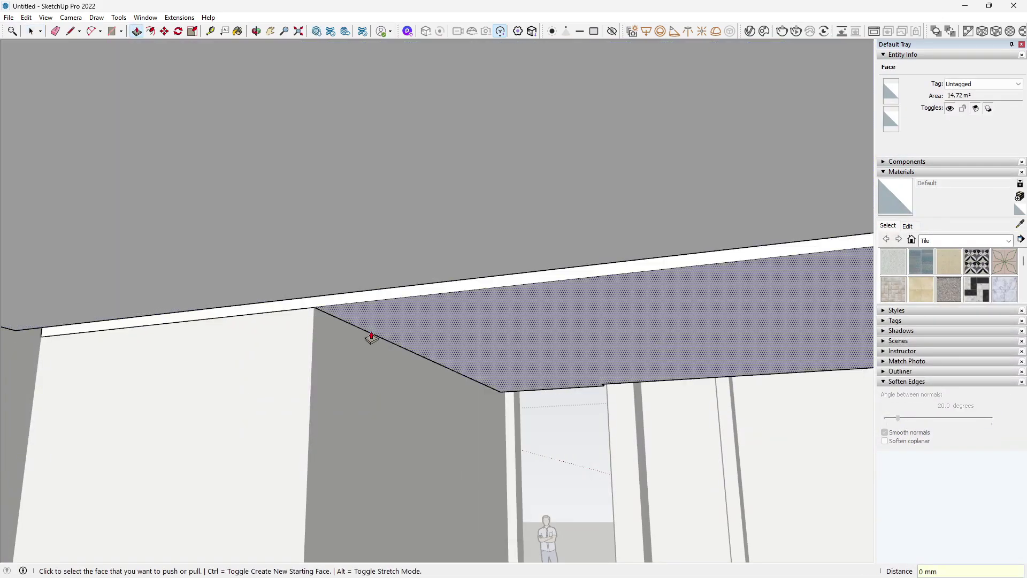
middle_click_drag(375, 281, 286, 284)
right_click(394, 195)
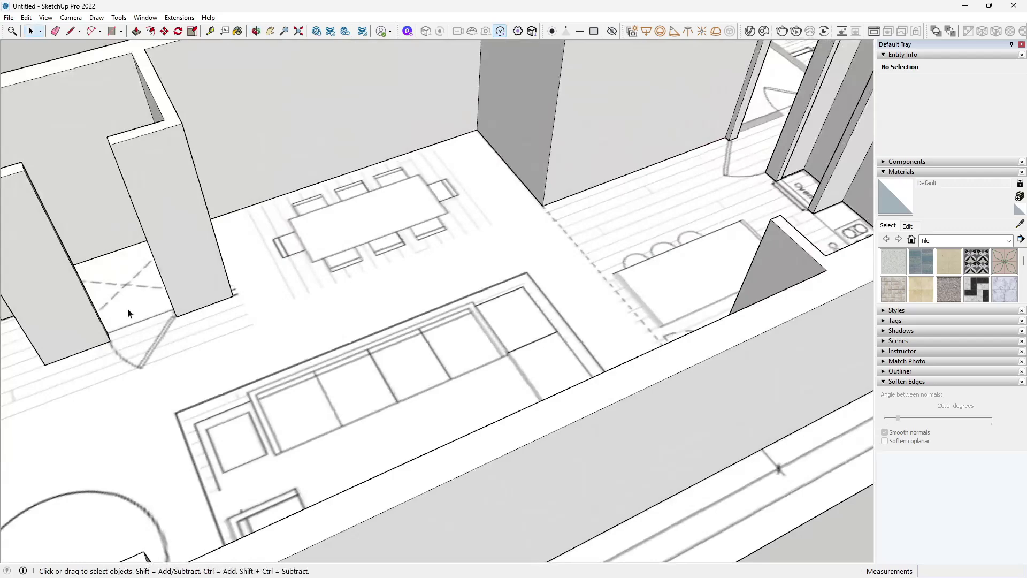
- Draw a face filling the closet doorway down to the floor and try giving it thickness with Push/Pull
scroll(131, 309, "up", 3)
key("l")
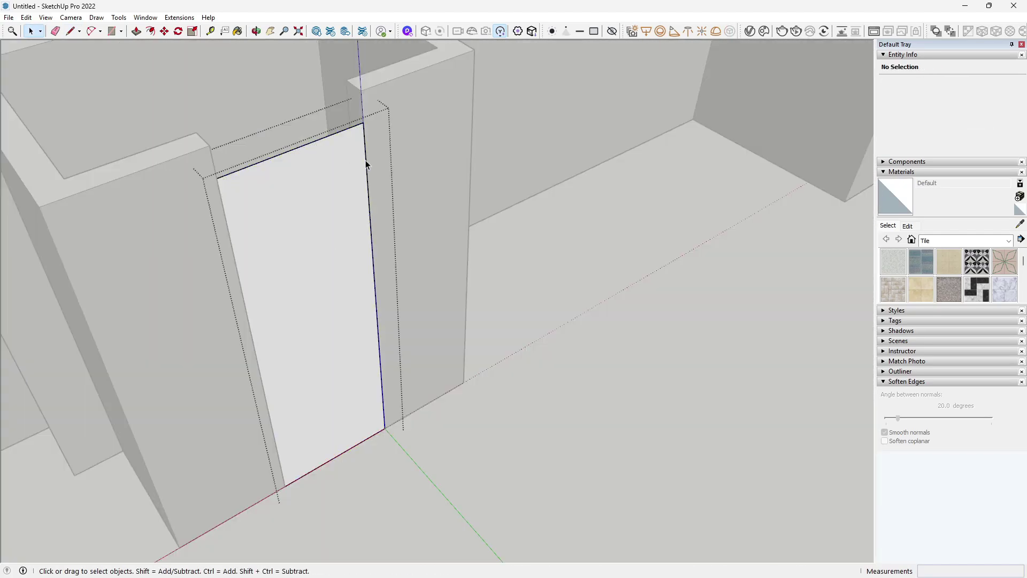
key("p")
left_click(334, 200)
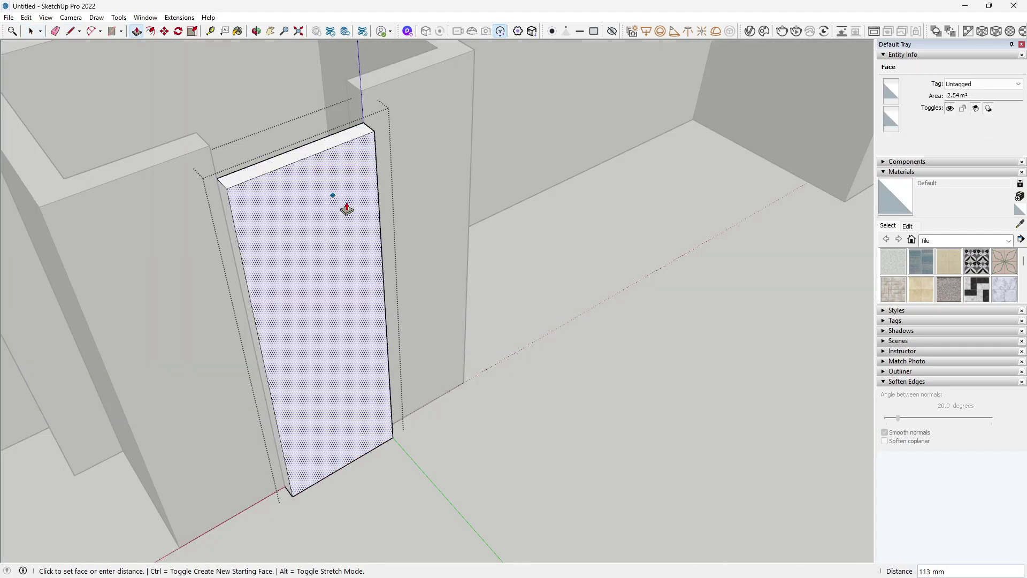
left_click(347, 208)
key("space")
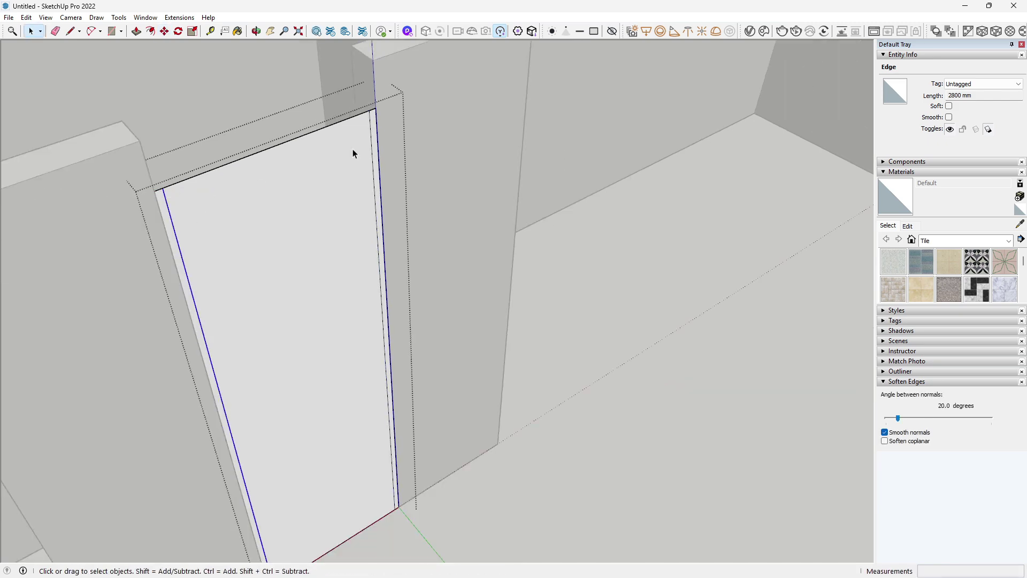
- Push/pull the inner door face inside its frame and turn the door leaf into a component
double_click(303, 177)
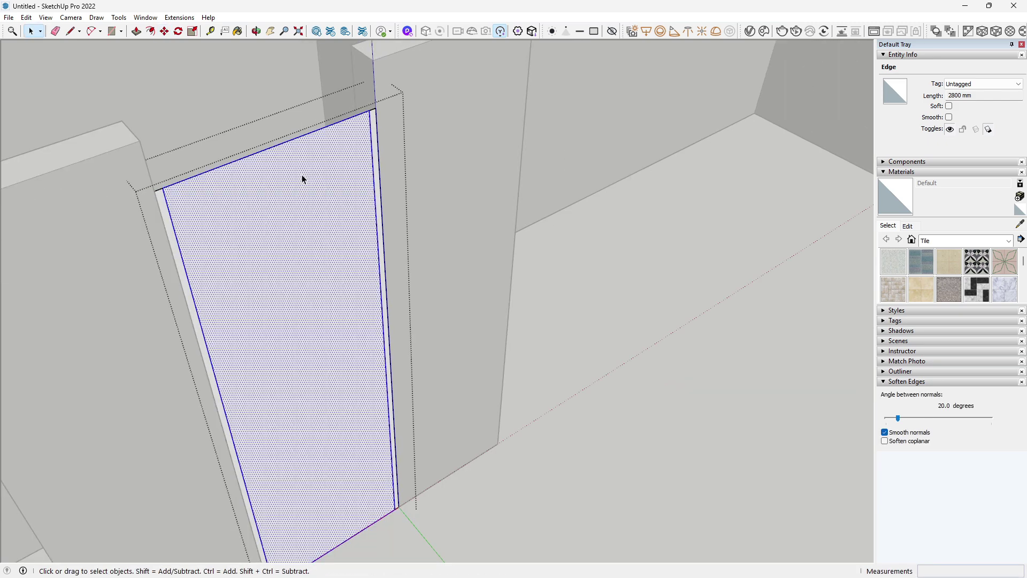
key("p")
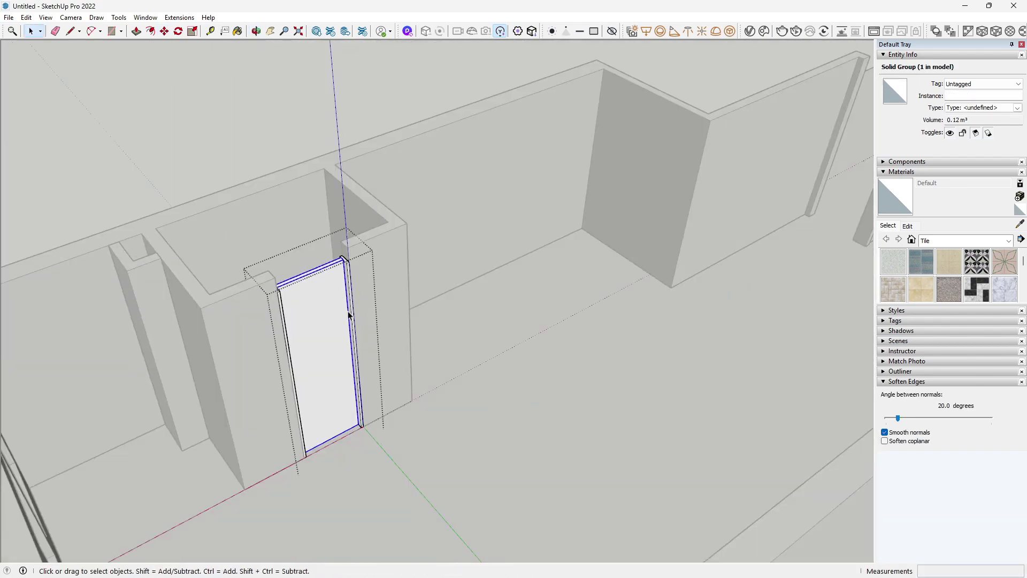
right_click(333, 258)
left_click(379, 339)
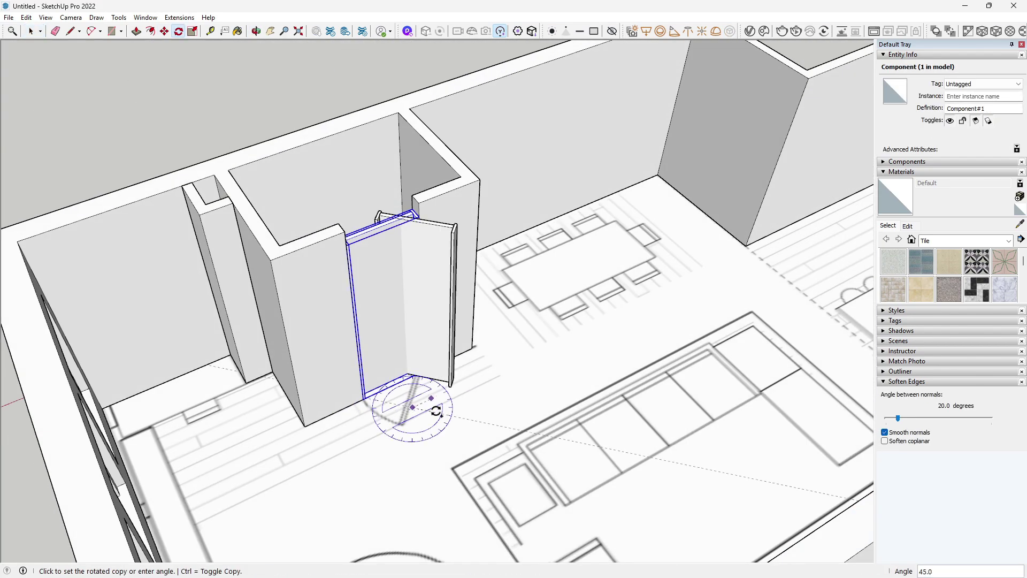
- Rotate the closet door component open by 45 degrees and move it to its hinge position in the doorway
left_click(438, 420)
key("m")
left_click(460, 413)
middle_click_drag(459, 413, 503, 299)
scroll(503, 300, "up", 5)
left_click(488, 305)
- Extrude the kitchen island from its floor rectangle and recess the seating side by 500 mm
middle_click_drag(456, 355, 372, 231)
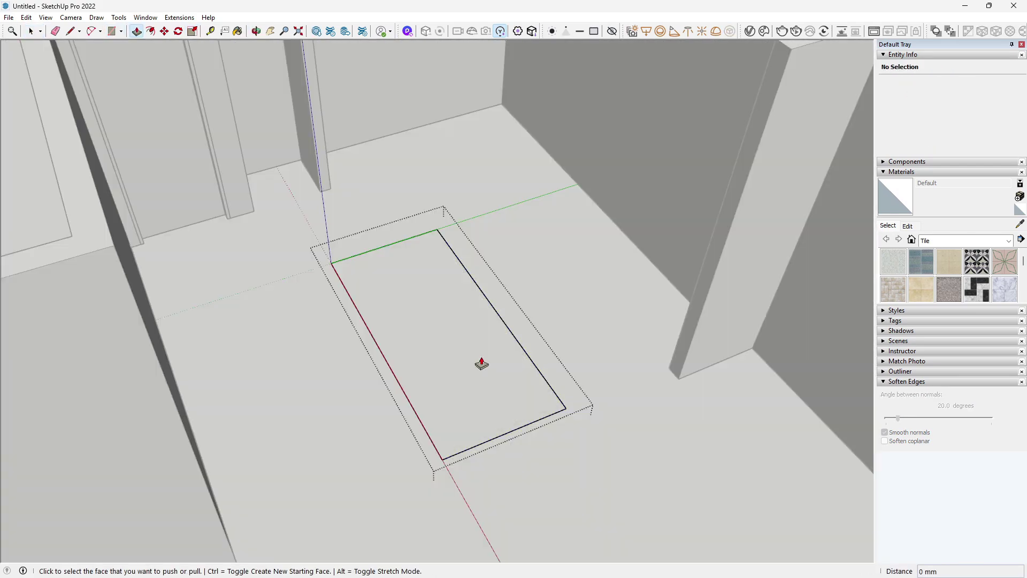
left_click(482, 367)
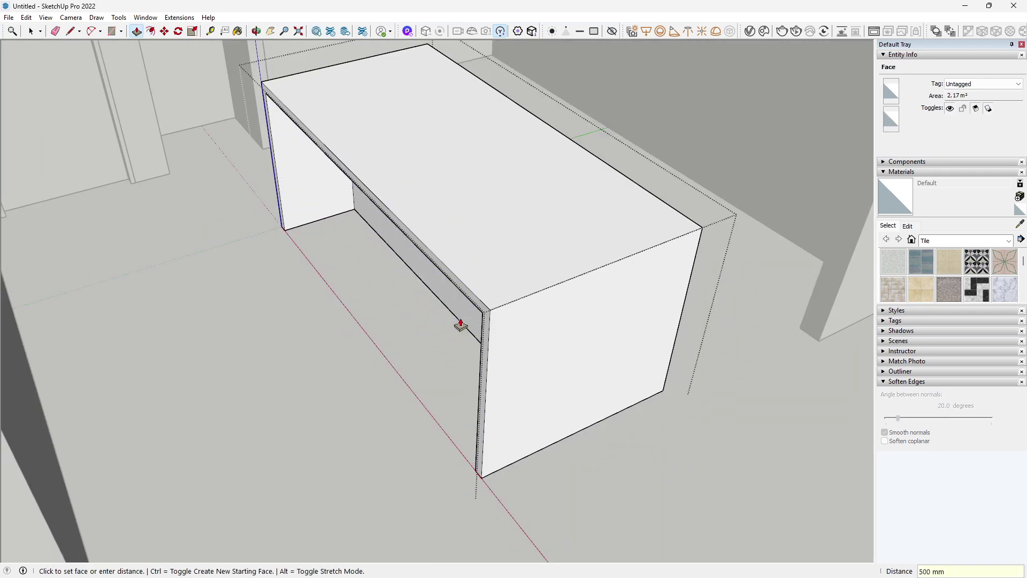
middle_click_drag(460, 321, 412, 277)
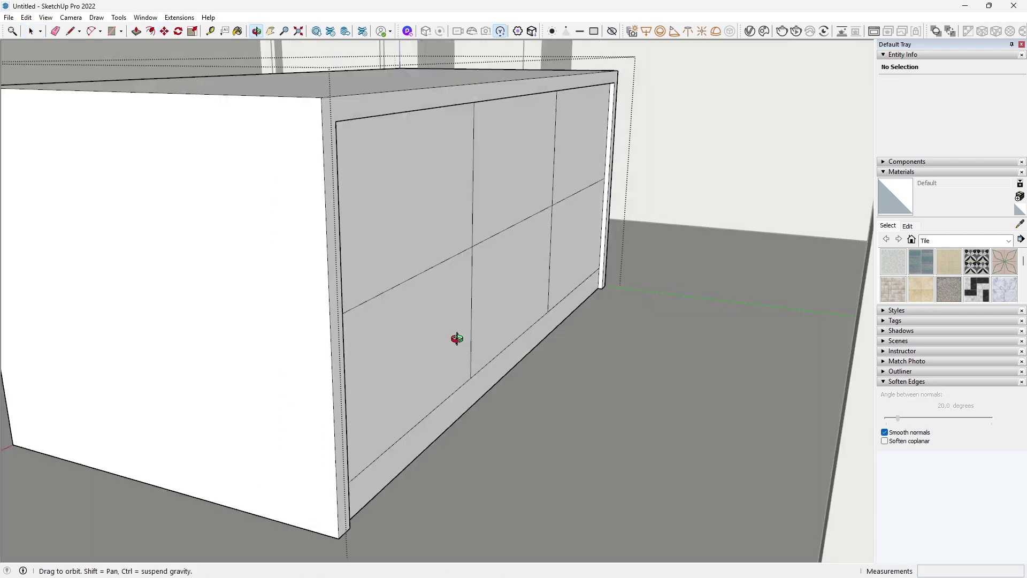
middle_click_drag(457, 337, 481, 378)
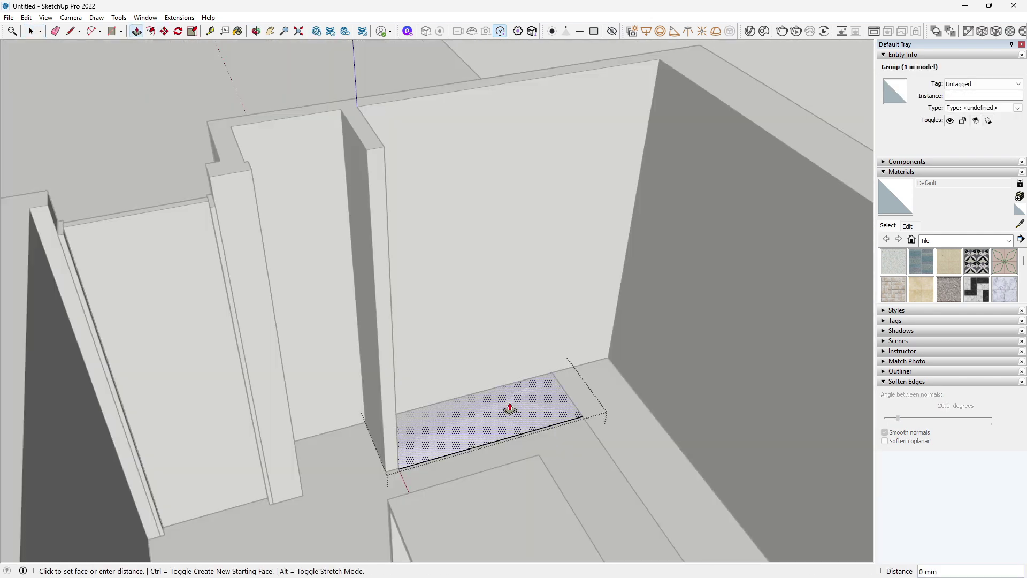
- Extrude the tall cabinet by the cooktop from its footprint and raise the base cabinets along the wall 1000 mm
left_click_drag(507, 408, 378, 175)
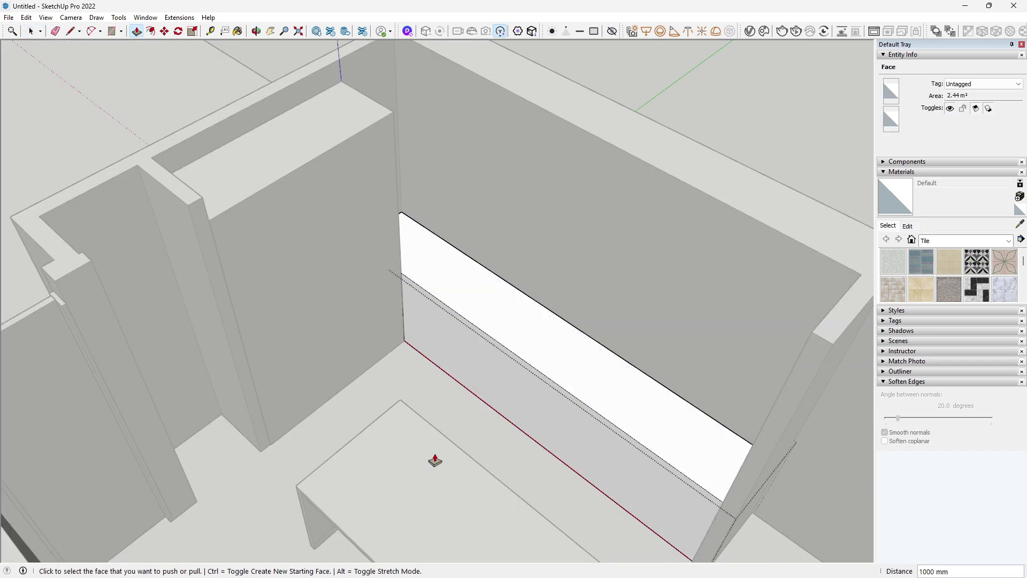
middle_click_drag(429, 459, 316, 322)
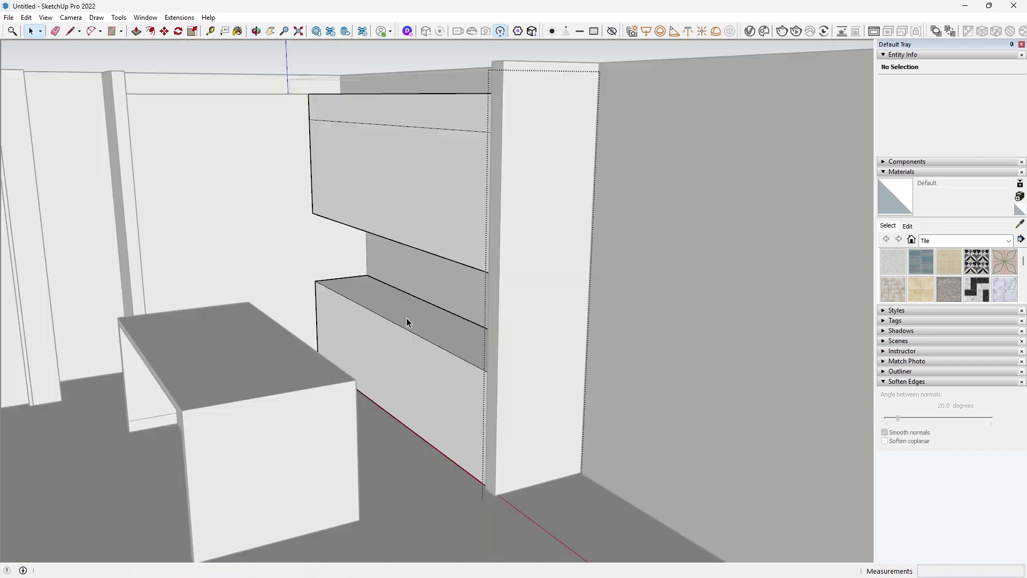
- Copy an edge across the kitchen cabinet fronts to divide them
scroll(509, 408, "up", 5)
left_click(538, 178)
key("m")
key("ctrl")
left_click(525, 325)
scroll(487, 296, "down", 2)
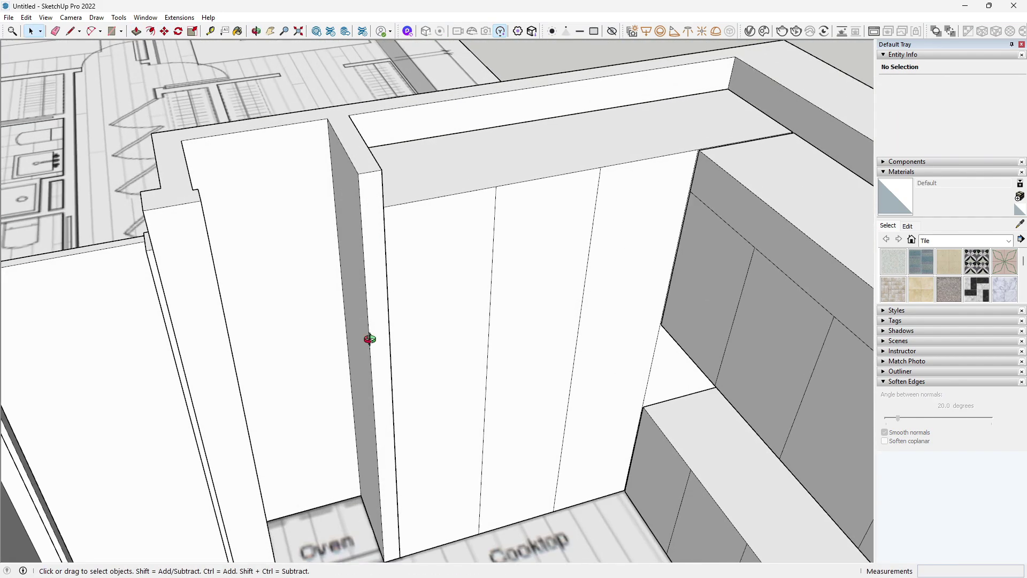
- Draw lines closing the front of the oven niche with a full-width vertical face
middle_click_drag(369, 339, 426, 298, "shift")
key("l")
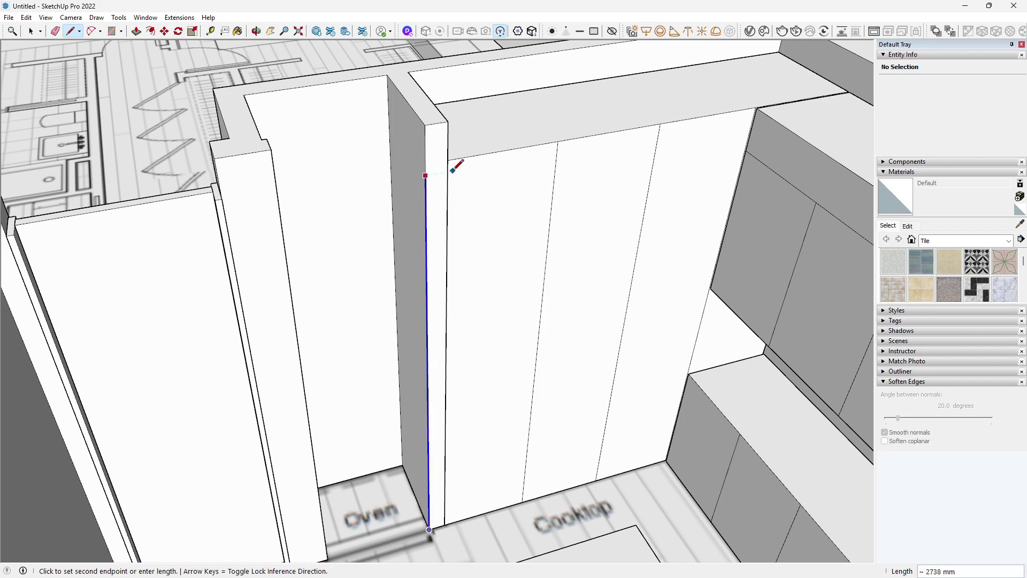
left_click(277, 189)
middle_click_drag(338, 506, 341, 445, "shift")
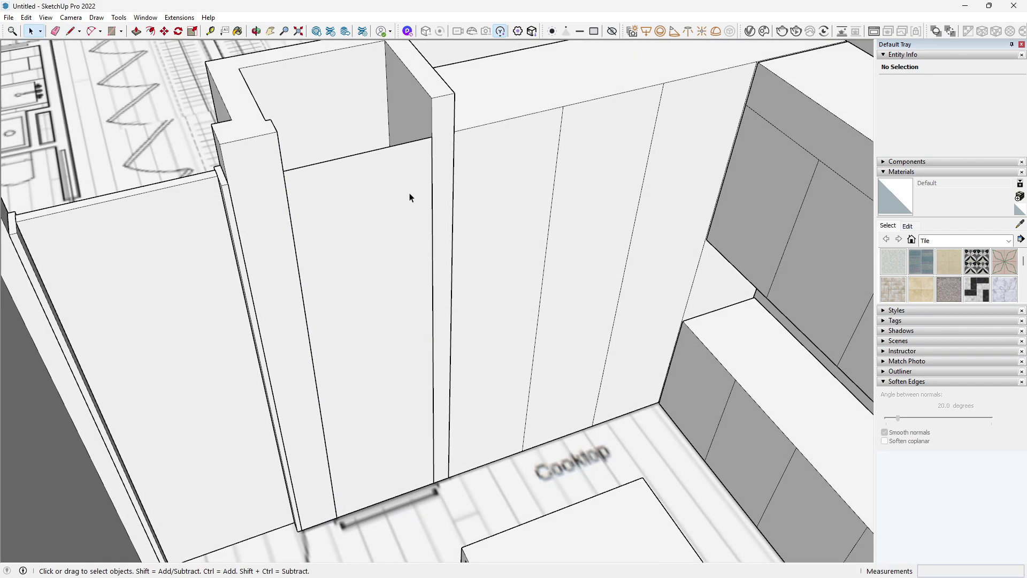
- Extrude the niche's front face 20 mm outward to form a door panel
right_click(408, 196)
key("Escape")
key("p")
left_click(401, 206)
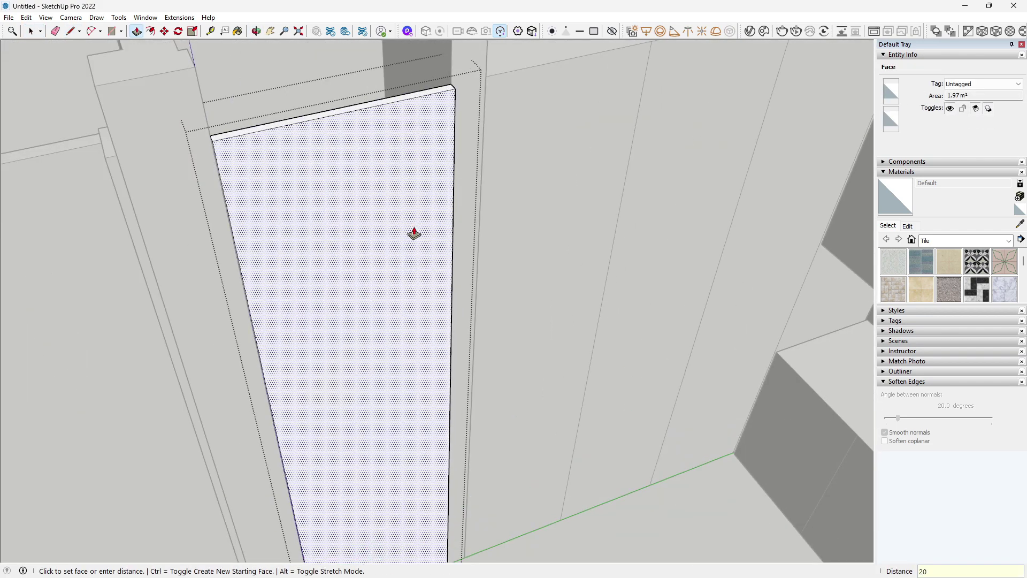
middle_click_drag(414, 233, 351, 87)
middle_click_drag(375, 227, 355, 228, "shift")
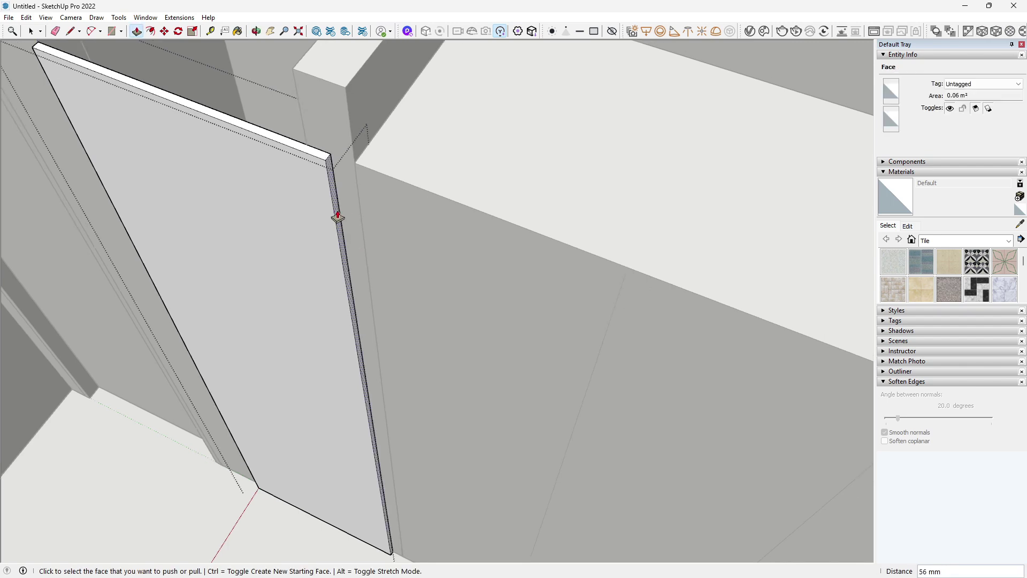
scroll(333, 170, "up", 3)
- Split the door panel's side face with a copied edge and extend the back strip to the neighbouring cabinet's corner, leaving a narrow groove
key("space")
left_click(332, 167)
key("m")
key("ctrl")
left_click(331, 152)
left_click(327, 159)
key("p")
left_click(328, 167)
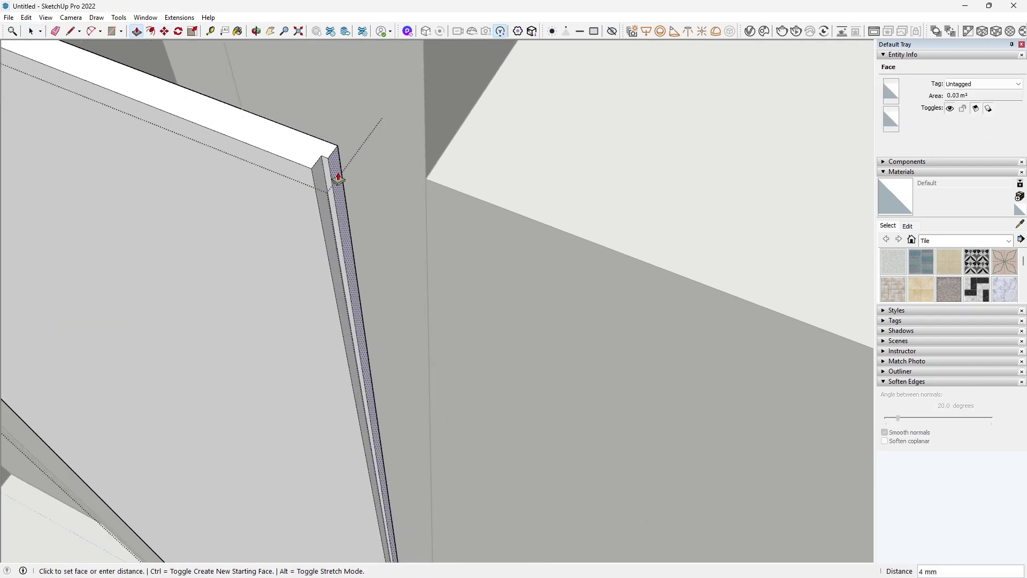
left_click(427, 180)
scroll(230, 253, "down", 5)
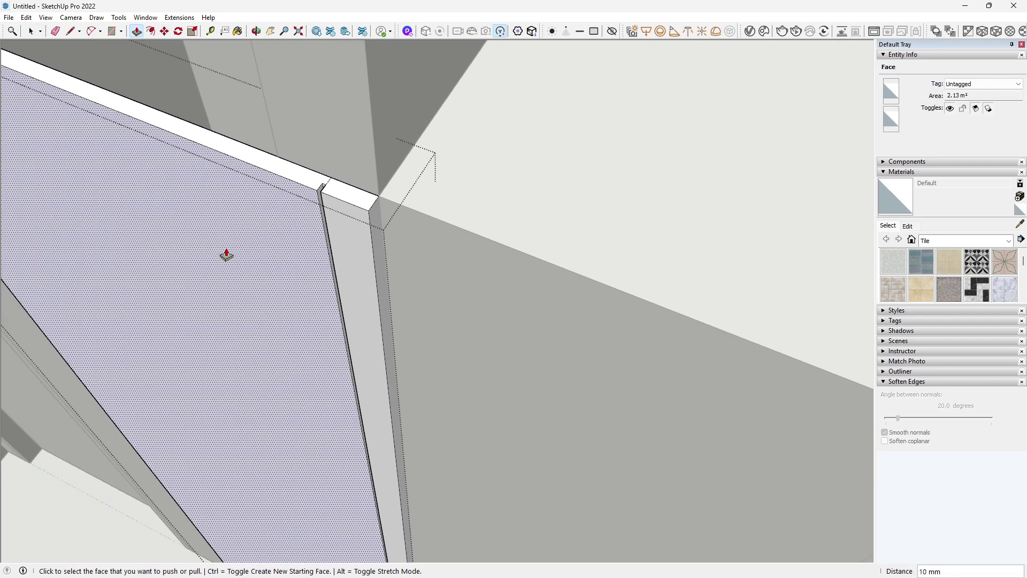
- Draw a rectangle over a cabinet front beside the niche and extrude it 20 mm as a door panel
key("space")
mouse_move(227, 255)
middle_mouse_down()
mouse_move(568, 448)
mouse_move(527, 474)
middle_mouse_up()
left_click(568, 447)
key("r")
middle_click_drag(369, 195, 326, 196)
left_click(371, 181)
left_click(307, 474)
scroll(337, 460, "down", 1)
middle_click_drag(351, 453, 383, 440, "shift")
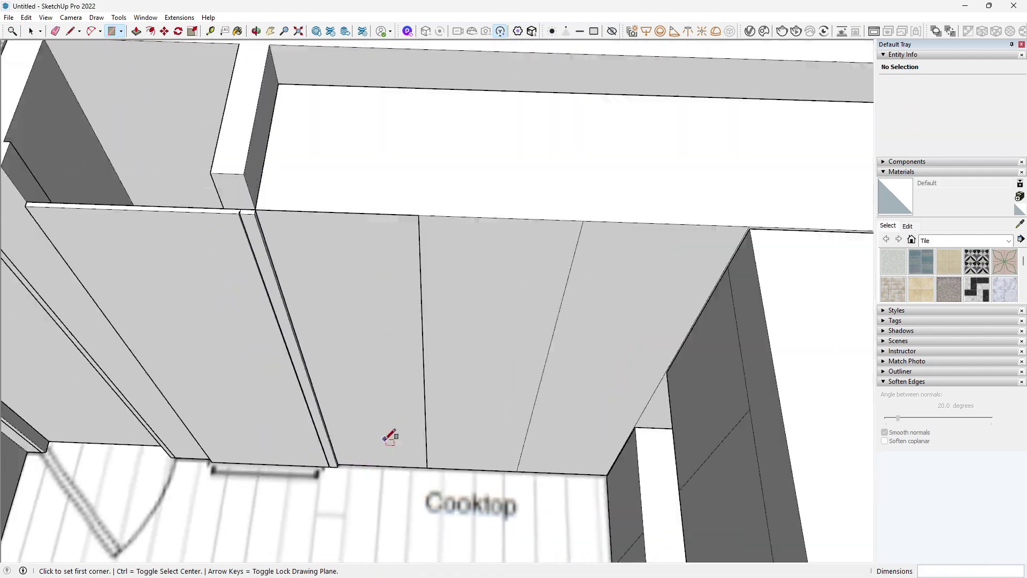
left_click(437, 360)
double_click(321, 297)
key("p")
left_click(279, 261)
type("20")
key("Return")
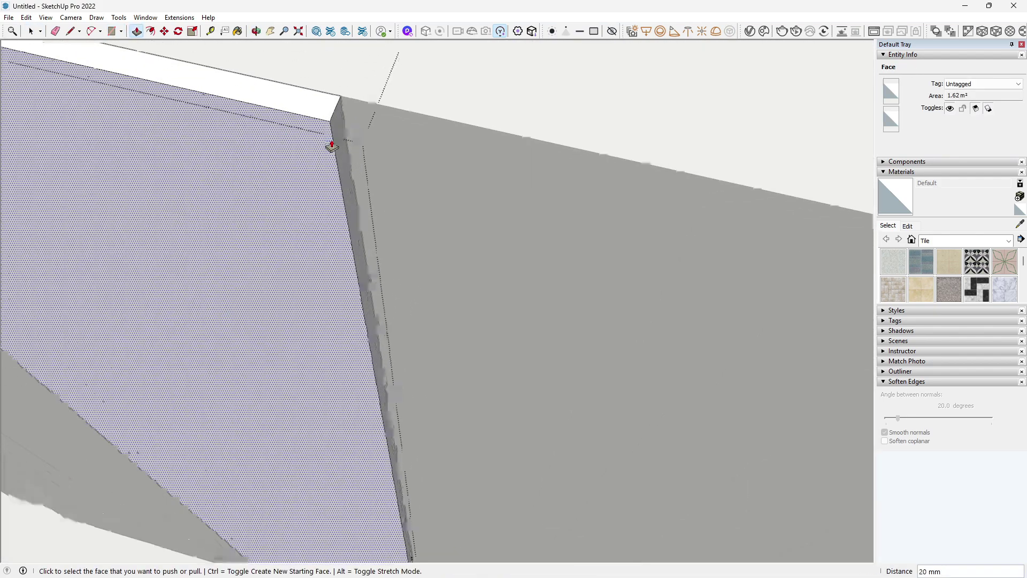
- Copy the panel group sideways onto the adjacent cabinet front up to the corner
key("space")
left_click(199, 301)
left_click(306, 256)
key("m")
middle_click_drag(256, 225, 289, 224)
scroll(276, 214, "up", 2)
left_click(605, 241)
middle_click_drag(567, 267, 503, 302)
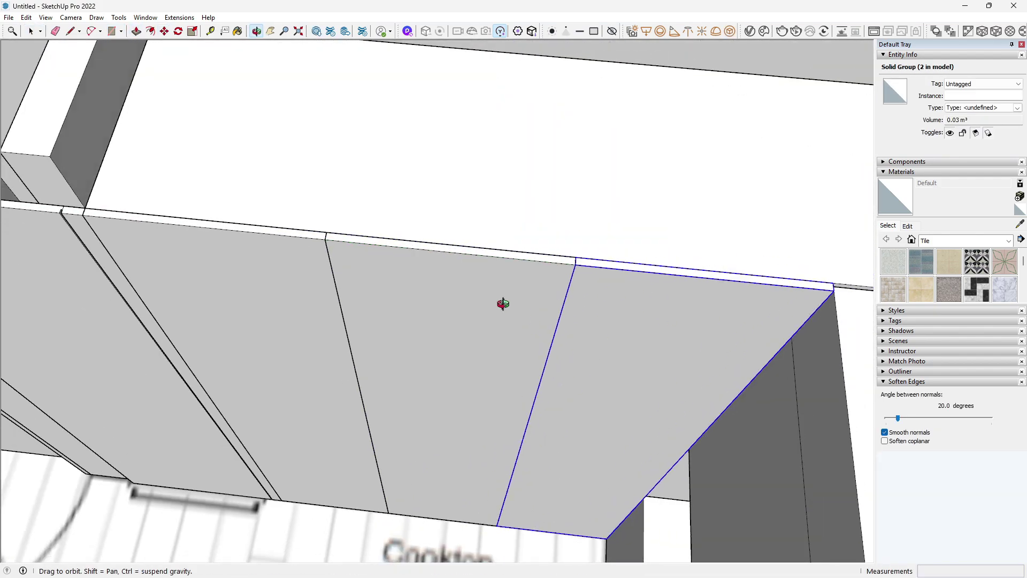
- Edit the door panel groups, push/pull a panel face by 2 mm and form a narrow joint groove along the vertical edge
key("space")
double_click(534, 234)
key("p")
left_click(535, 234)
type("2")
key("Return")
key("space")
key("p")
middle_click_drag(353, 293, 588, 270)
middle_click_drag(321, 267, 472, 246, "shift")
double_click(489, 253)
key("space")
scroll(471, 245, "up", 2)
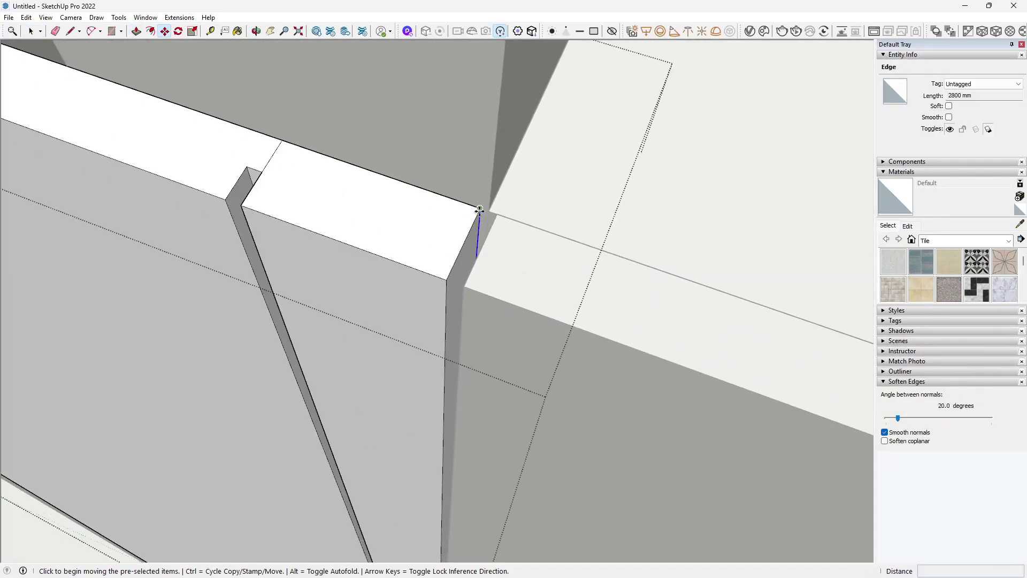
double_click(301, 212)
- Paste the double-sash window component into the first wall opening and scale it to fit
key("space")
middle_click_drag(301, 211, 377, 227)
left_click(541, 231)
key("ctrl+v")
scroll(399, 307, "up", 3)
key("s")
left_click(305, 171)
scroll(305, 172, "down", 2)
middle_click_drag(305, 172, 369, 324)
- Copy the window component along the wall into the remaining three openings
key("m")
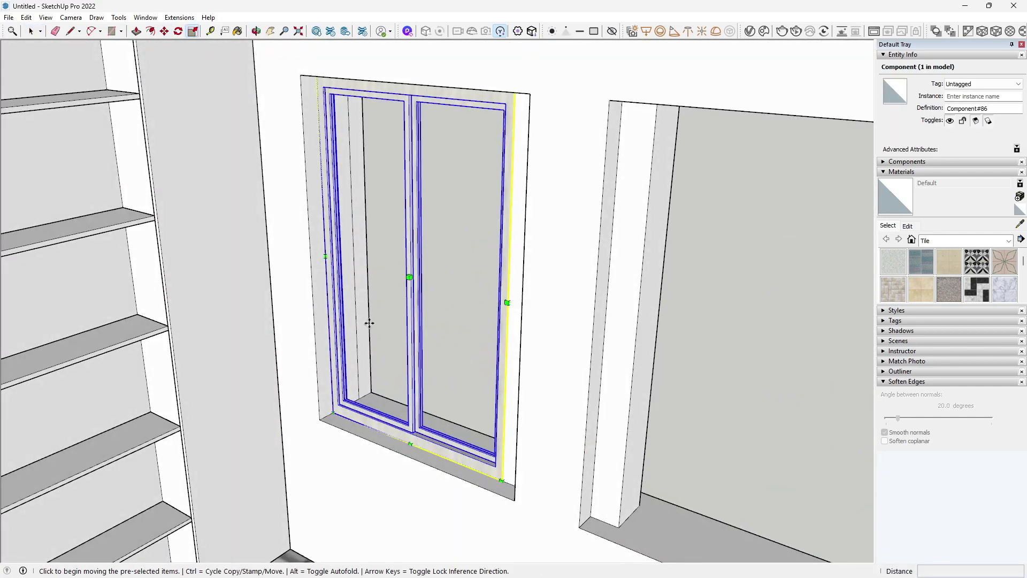
left_click(331, 431)
key("ctrl")
scroll(325, 428, "down", 3)
left_click(493, 458)
middle_click_drag(493, 458, 679, 459)
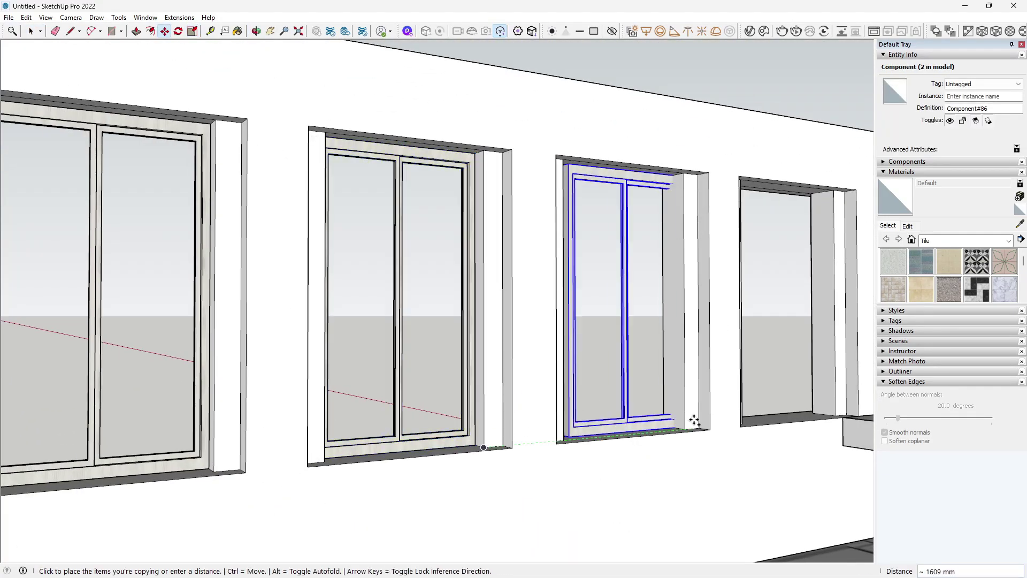
left_click(694, 420)
middle_click_drag(694, 420, 601, 380)
left_click(601, 381)
key("ctrl")
left_click(756, 360)
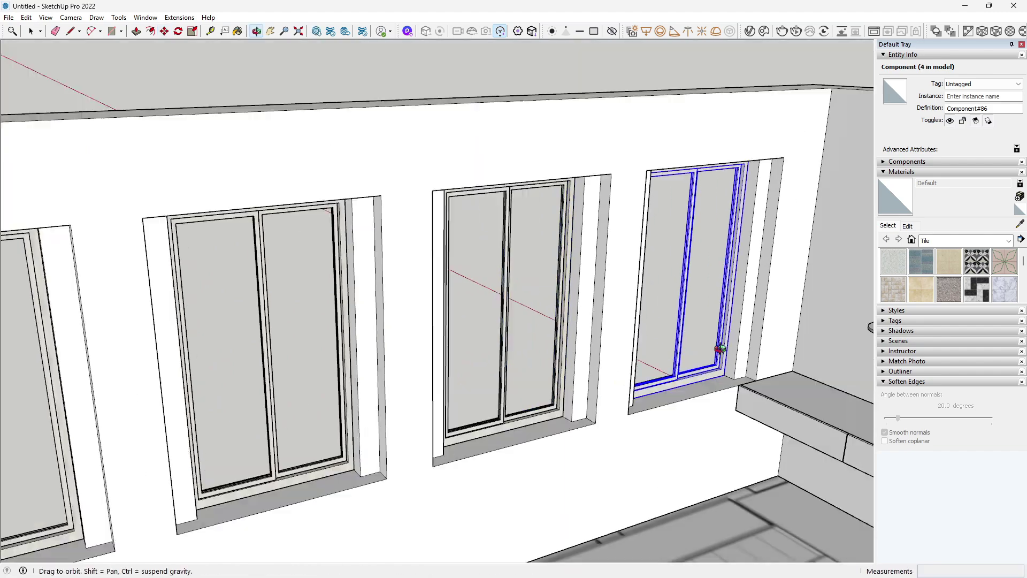
- Scale the last window copy to fit its opening
key("s")
middle_click_drag(720, 348, 556, 211)
scroll(557, 211, "up", 2)
left_click(556, 199)
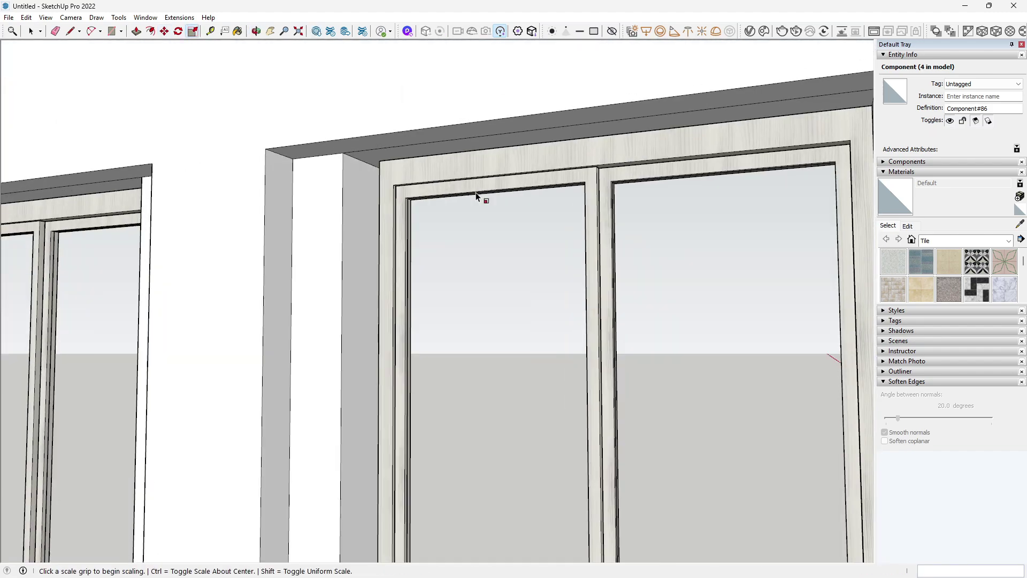
middle_click_drag(340, 160, 586, 305)
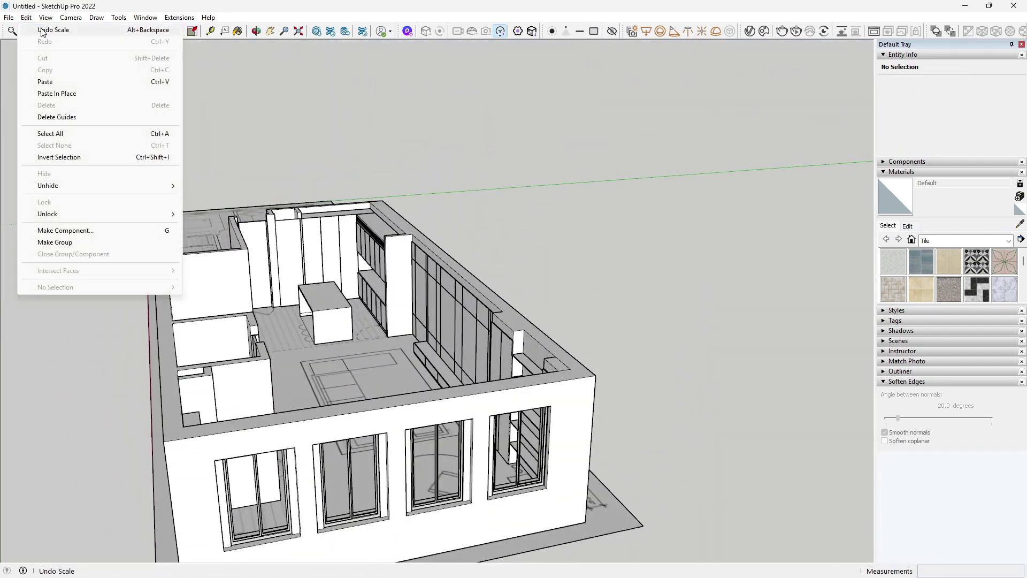
- Place the camera inside the living area facing the kitchen and wall cabinets, with a 60-degree field of view
scroll(603, 355, "up", 6)
middle_click_drag(481, 428, 306, 302)
type("z60")
key("Return")
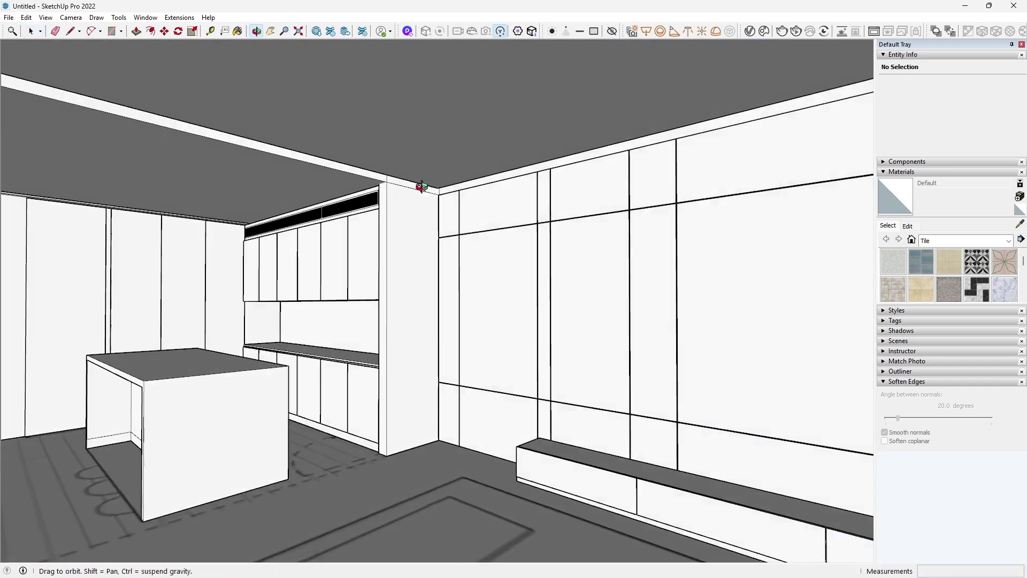
left_click_drag(415, 176, 523, 238)
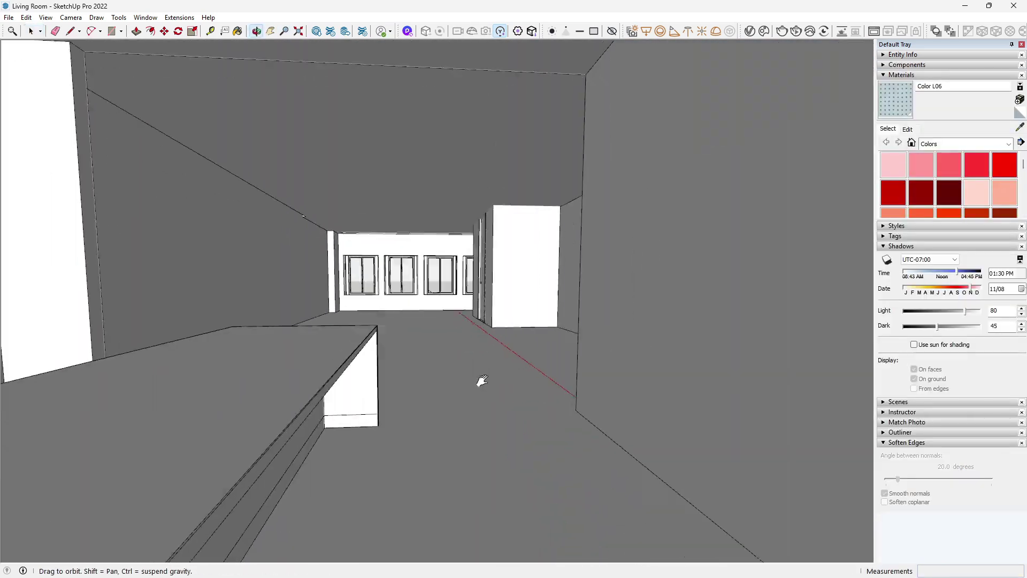
- Frame the room from behind the kitchen island towards the windows with a 60-degree field of view
middle_click_drag(482, 380, 487, 430, "shift")
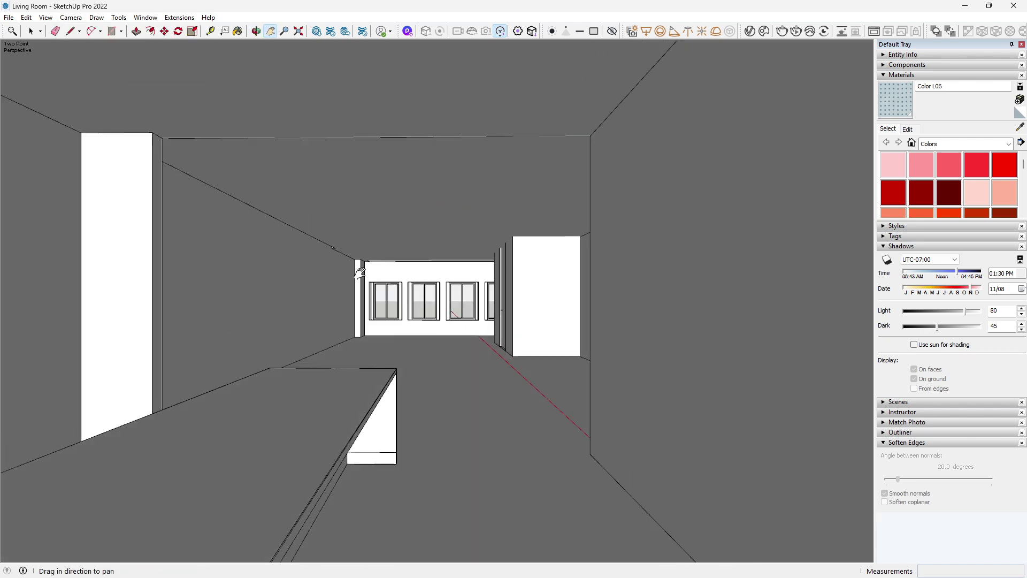
left_click_drag(359, 273, 361, 289)
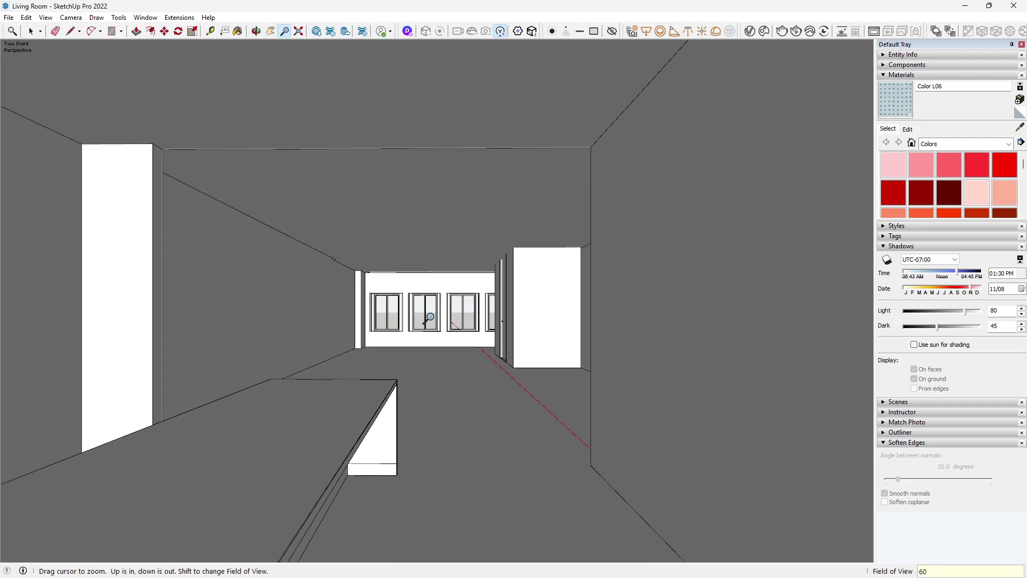
key("Return")
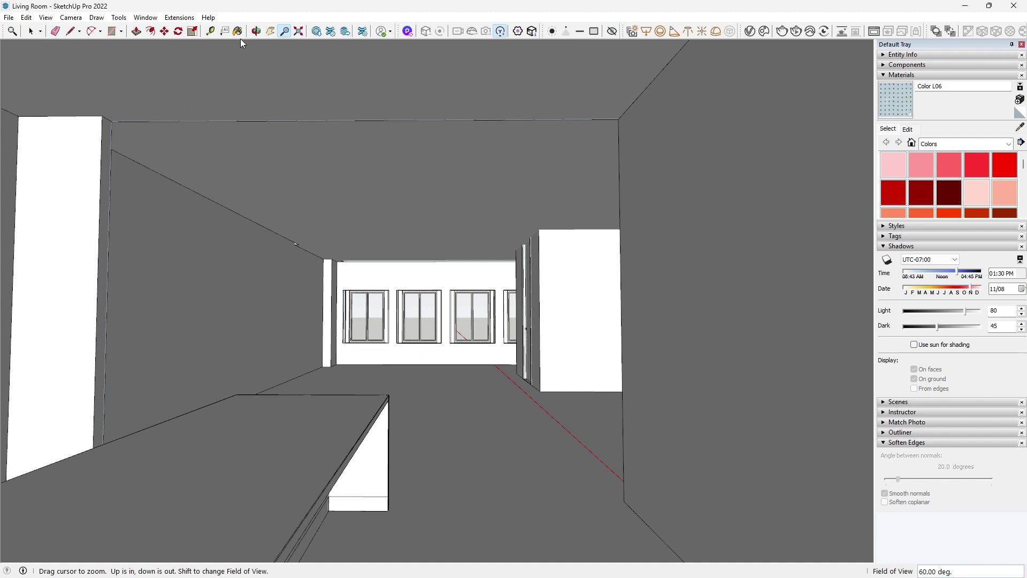
left_click(271, 31)
left_click_drag(404, 424, 406, 411)
- Switch the camera to two-point perspective, fine-tune the framing and save the view as a scene
left_click(70, 17)
left_click(96, 97)
left_click_drag(365, 292, 351, 320)
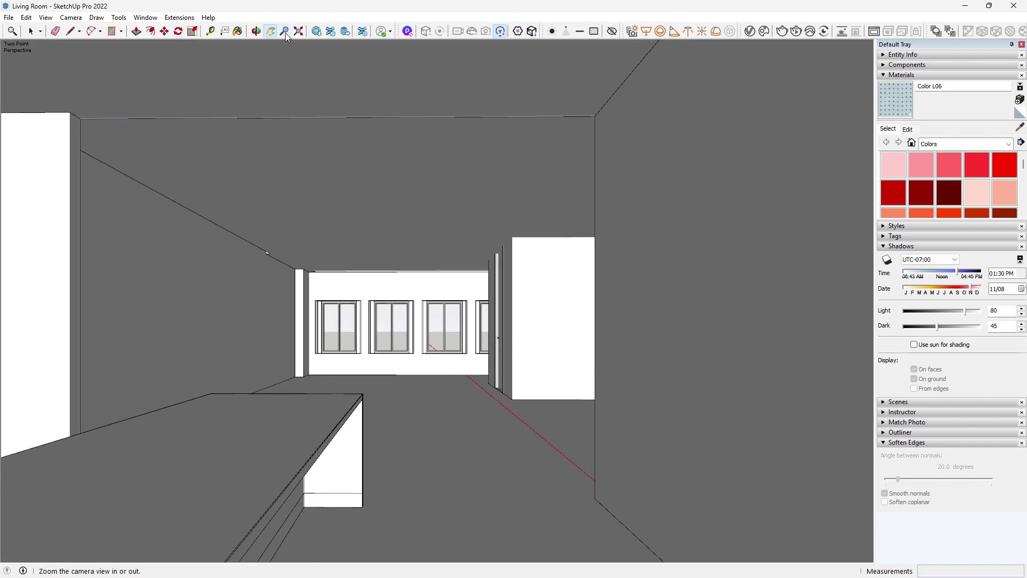
left_click_drag(349, 380, 353, 357)
left_click_drag(426, 368, 356, 466)
left_click(46, 18)
mouse_move(96, 214)
left_click(183, 215)
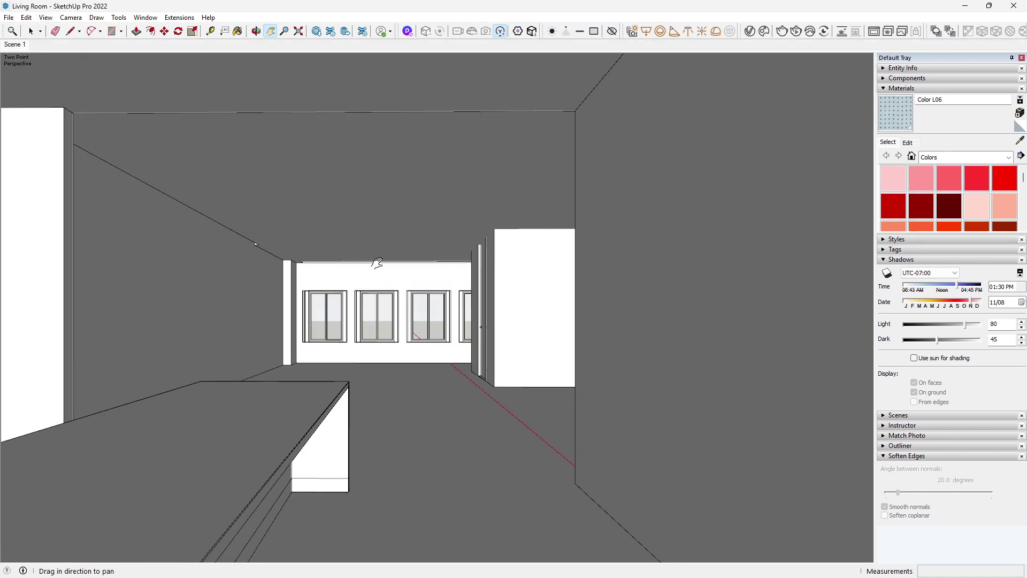
- Compose a closer two-point perspective view of the room towards the windows and save it as a second scene
scroll(298, 362, "up", 2)
middle_click_drag(298, 362, 526, 382)
scroll(514, 374, "down", 1)
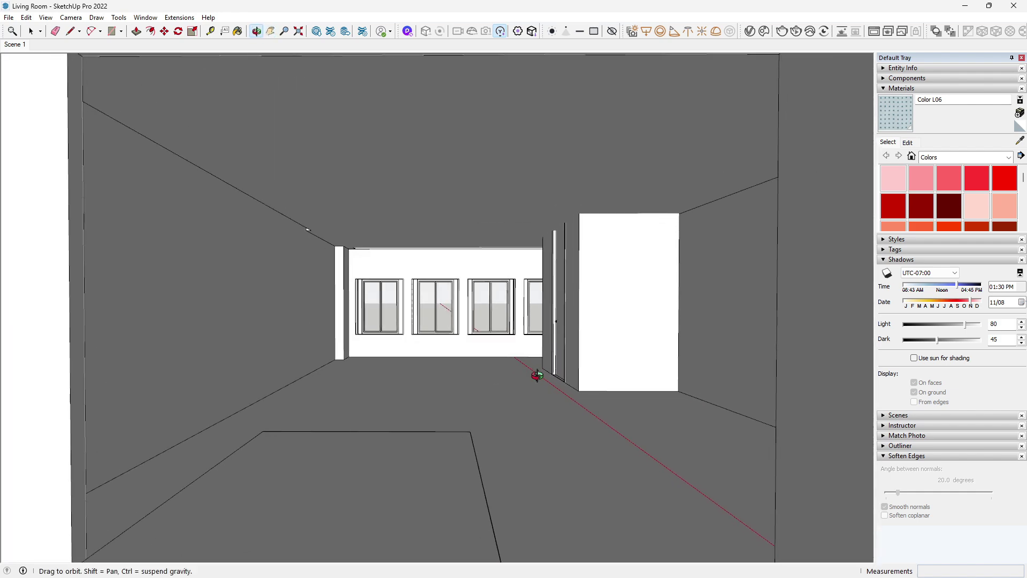
left_click_drag(359, 293, 321, 293)
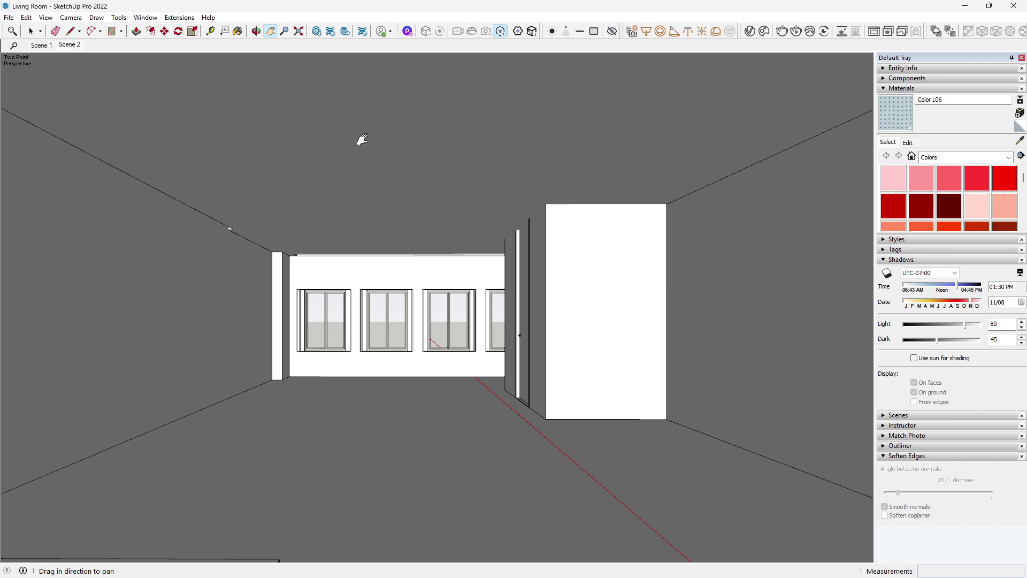
left_click(65, 46)
- Start a V-Ray render of the second scene and add an Exposure correction layer with exposure set to 2.4
left_click(796, 31)
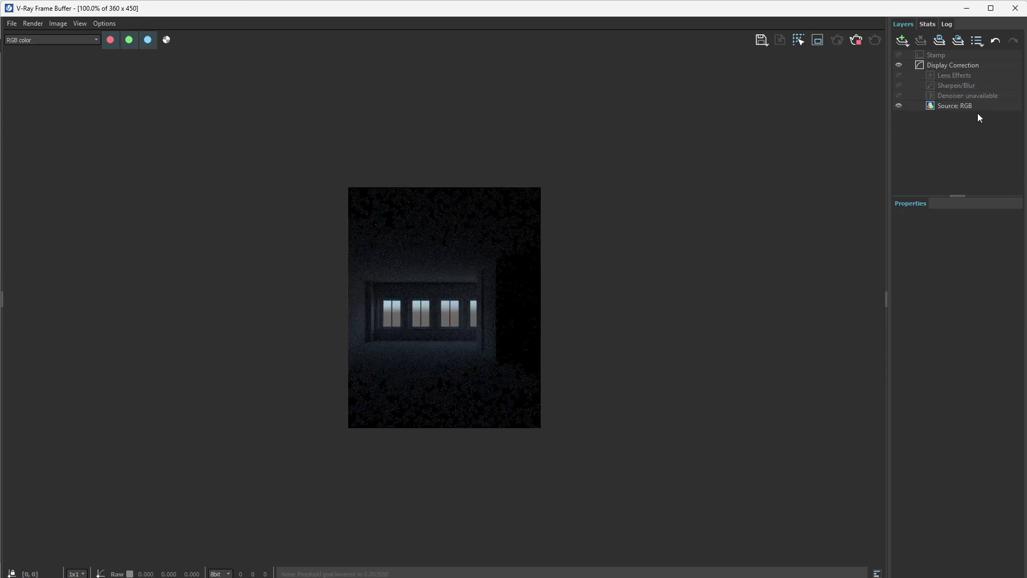
left_click(967, 8)
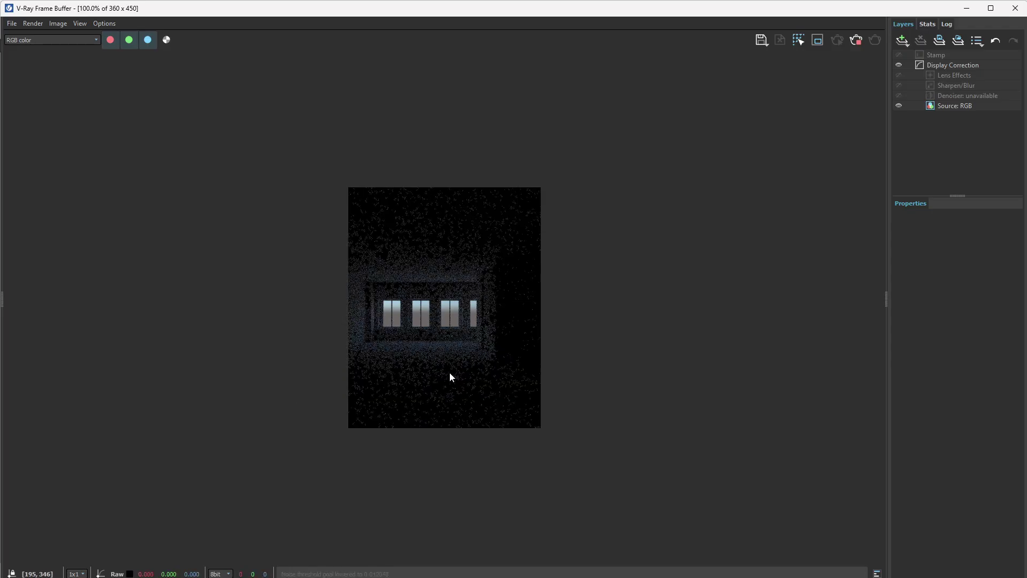
scroll(447, 372, "up", 2)
scroll(448, 372, "down", 2)
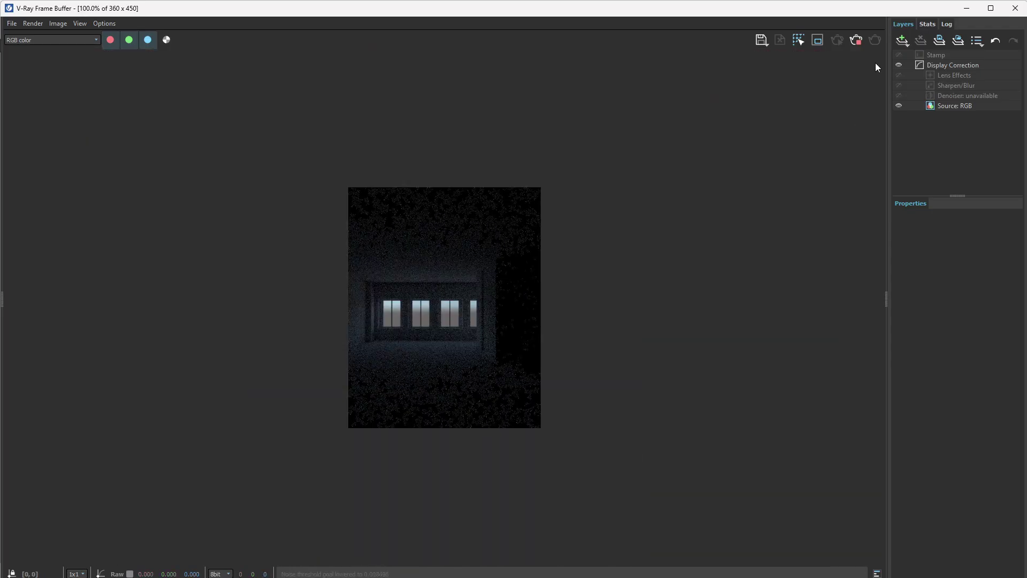
left_click(916, 140)
left_click_drag(941, 252, 959, 256)
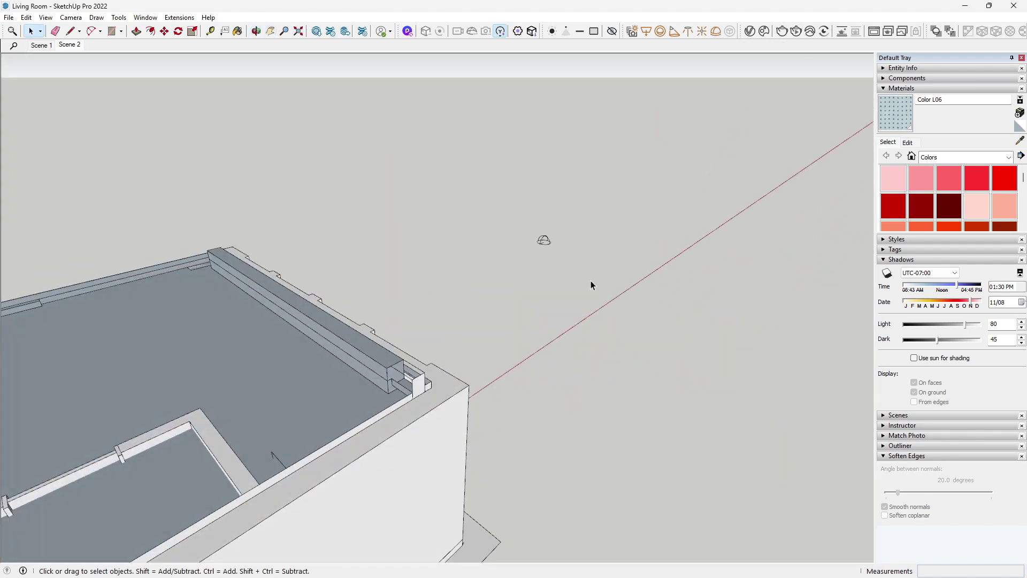
- Turn off the SunLight in the V-Ray Asset Editor, select the Dome Light and render the second scene again
left_click(747, 32)
left_click(454, 136)
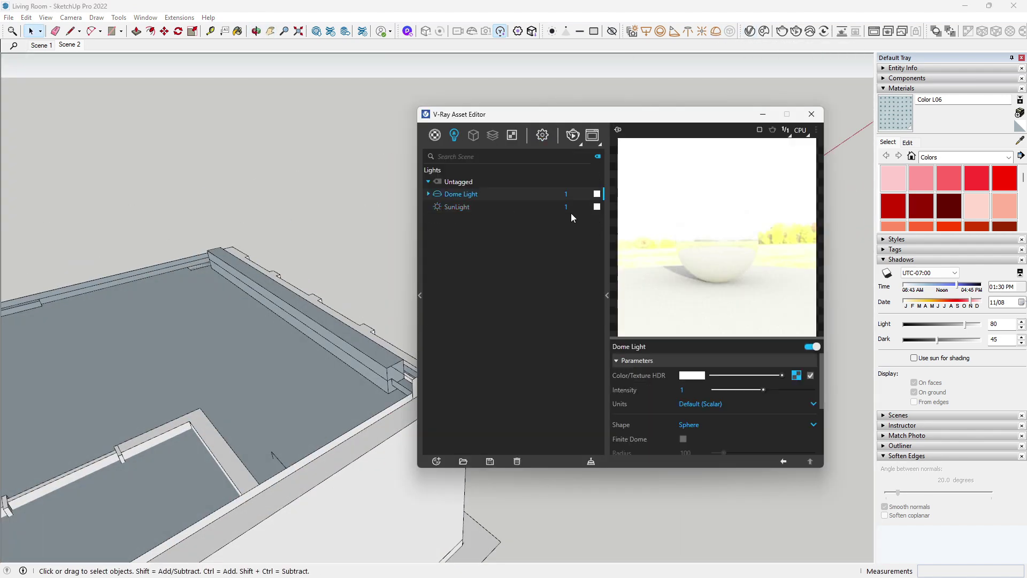
left_click(536, 208)
left_click(459, 198)
left_click(68, 45)
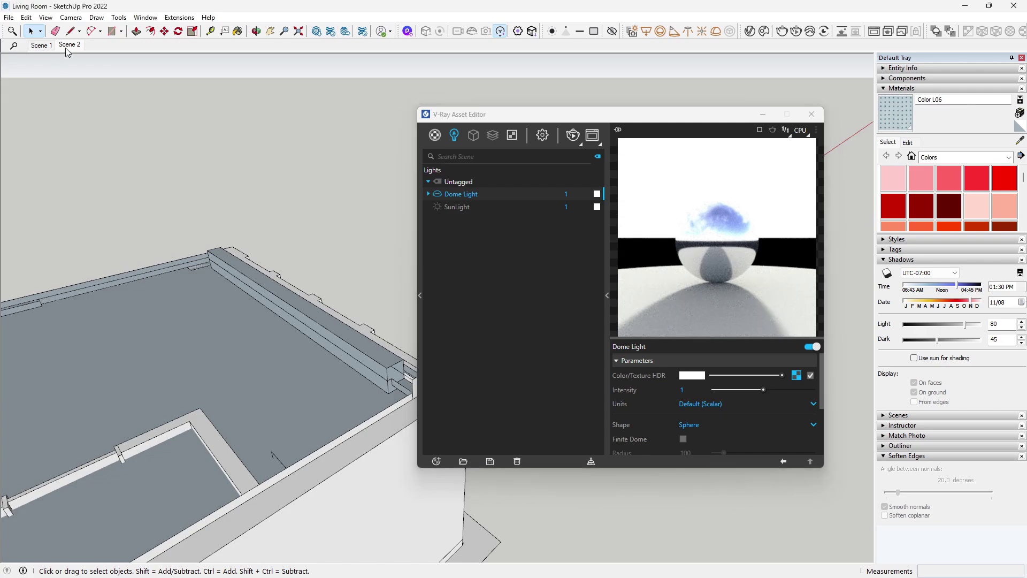
left_click(793, 33)
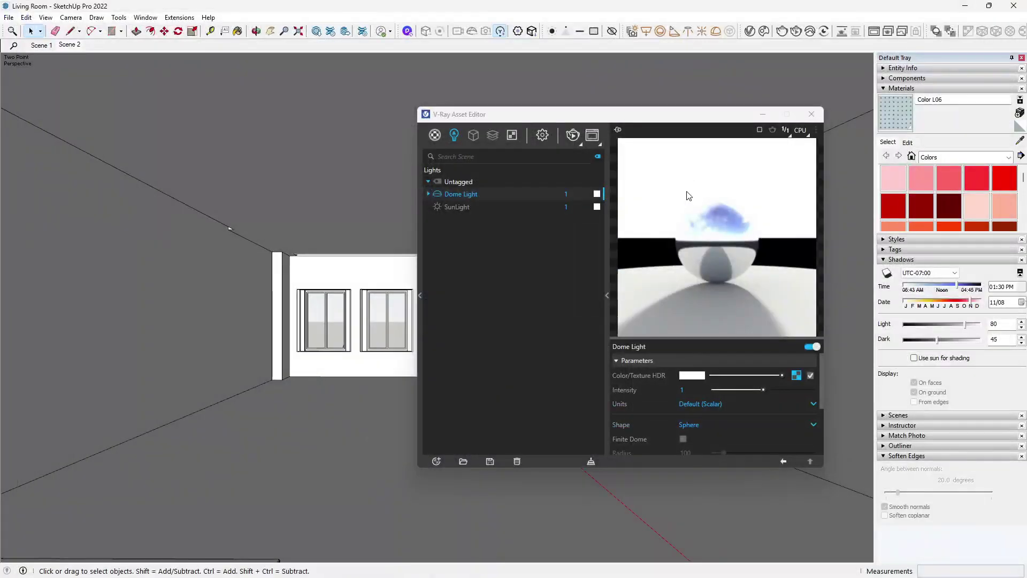
- Load the scythian_tombs_2_2k HDR image as the dome light's texture and restart the render
left_click(796, 376)
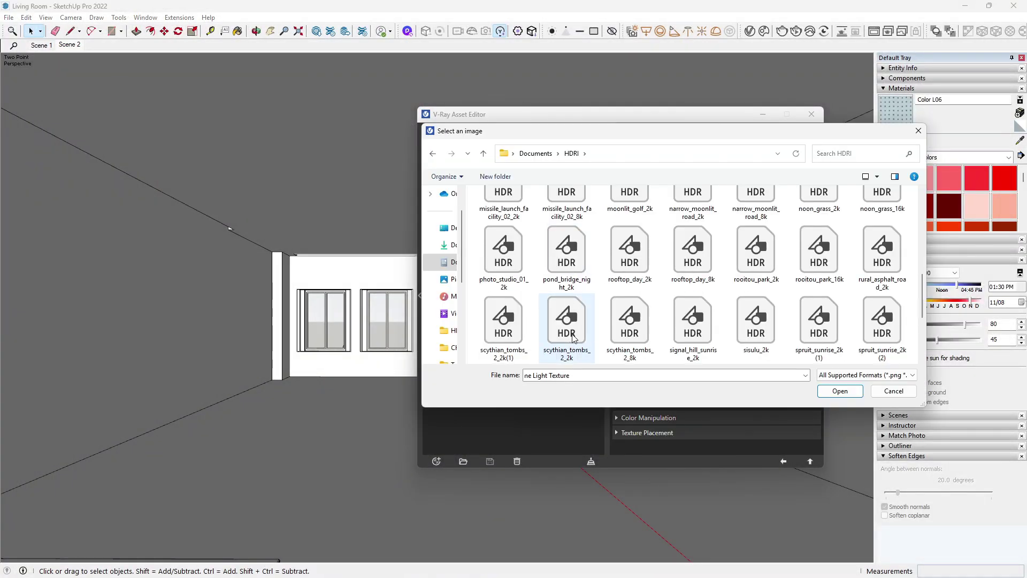
double_click(562, 350)
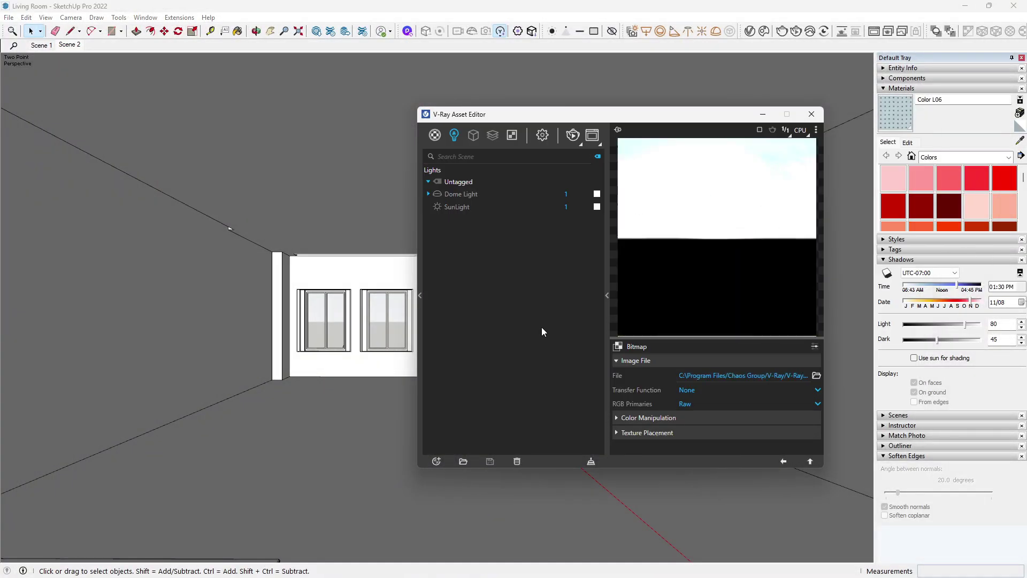
left_click(782, 34)
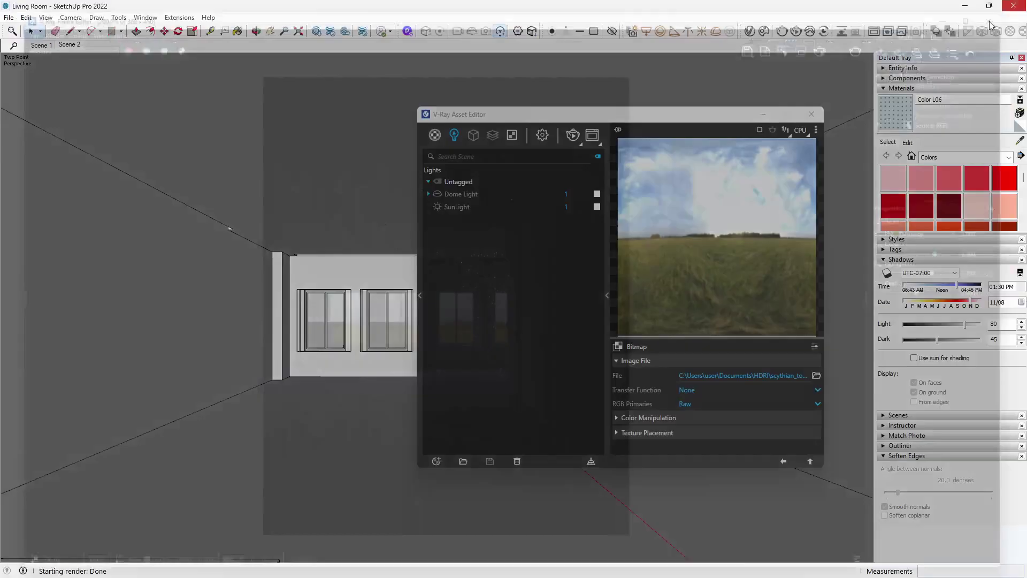
- Set the Dome Light intensity to 40 and arrange the V-Ray frame buffer beside the Asset Editor
left_click(543, 195)
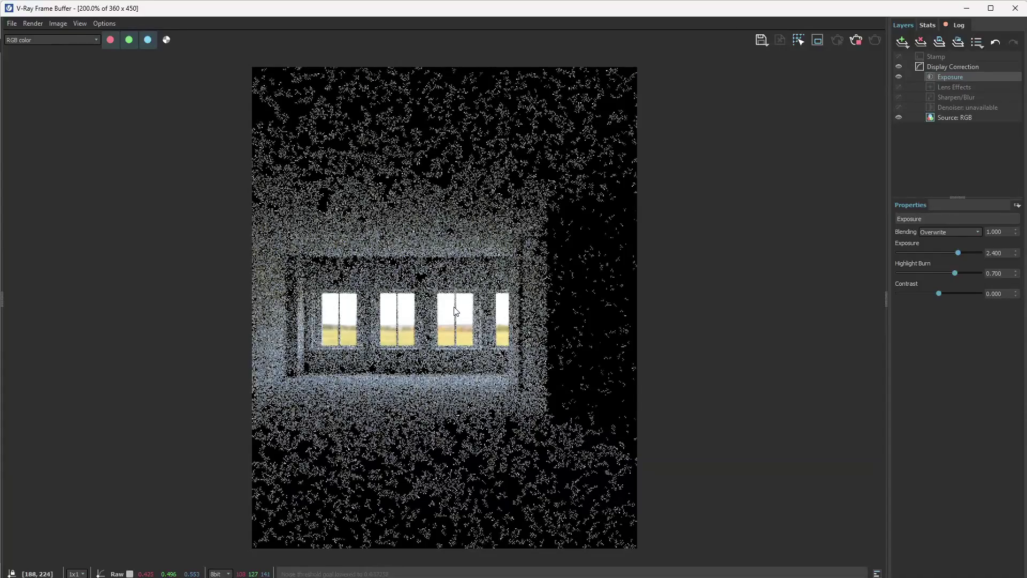
mouse_move(896, 11)
left_mouse_down()
mouse_move(670, 68)
mouse_move(903, 52)
mouse_move(733, 164)
mouse_move(273, 69)
mouse_move(226, 69)
left_mouse_up()
scroll(199, 340, "down", 1)
scroll(199, 336, "up", 1)
left_click_drag(679, 115, 774, 111)
- Rotate the dome light's HDR texture horizontally to about -93.3 in its texture placement settings
left_click(892, 370)
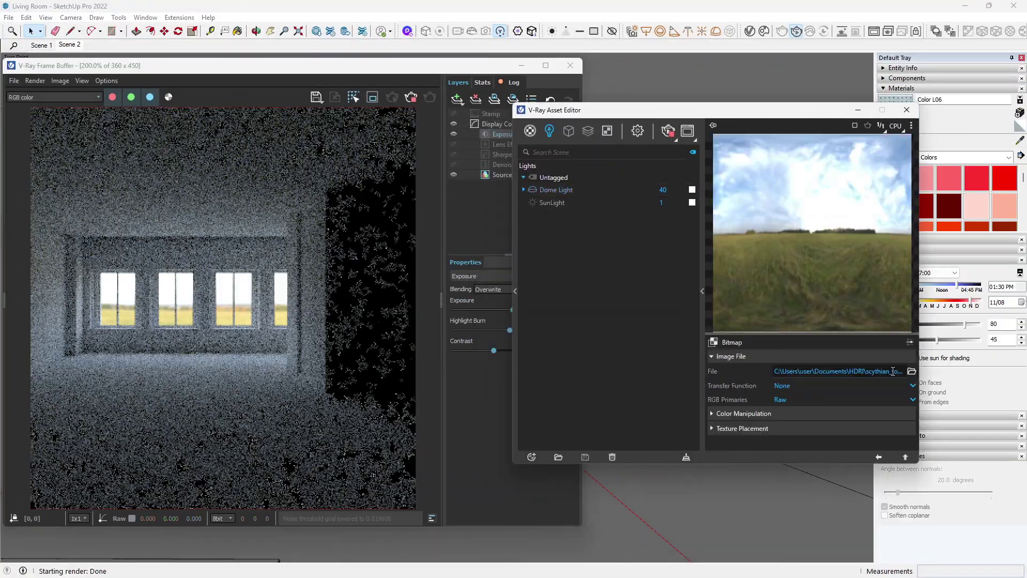
left_click(836, 427)
scroll(837, 425, "down", 1)
left_click_drag(840, 425, 847, 425)
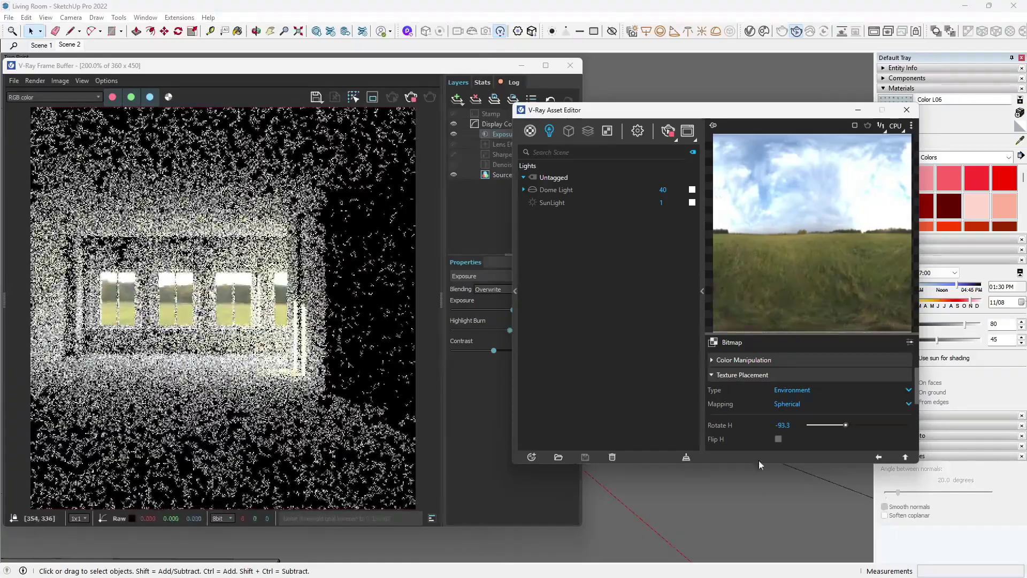
- Set the dome light texture's horizontal rotation to -190.3, then stop the interactive render and close the frame buffer
left_click_drag(846, 425, 833, 427)
scroll(264, 356, "down", 5)
scroll(263, 356, "up", 5)
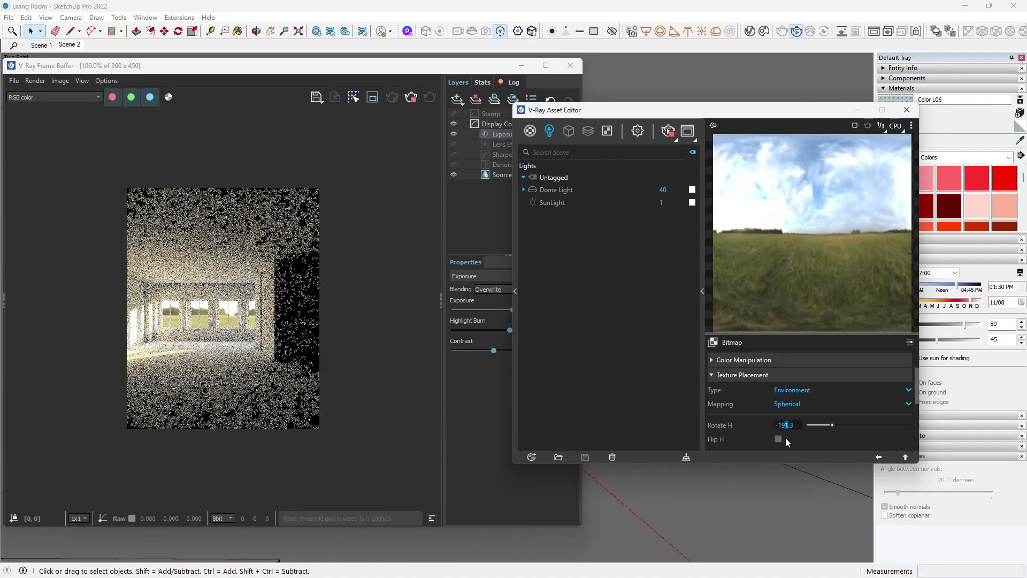
scroll(206, 329, "up", 2)
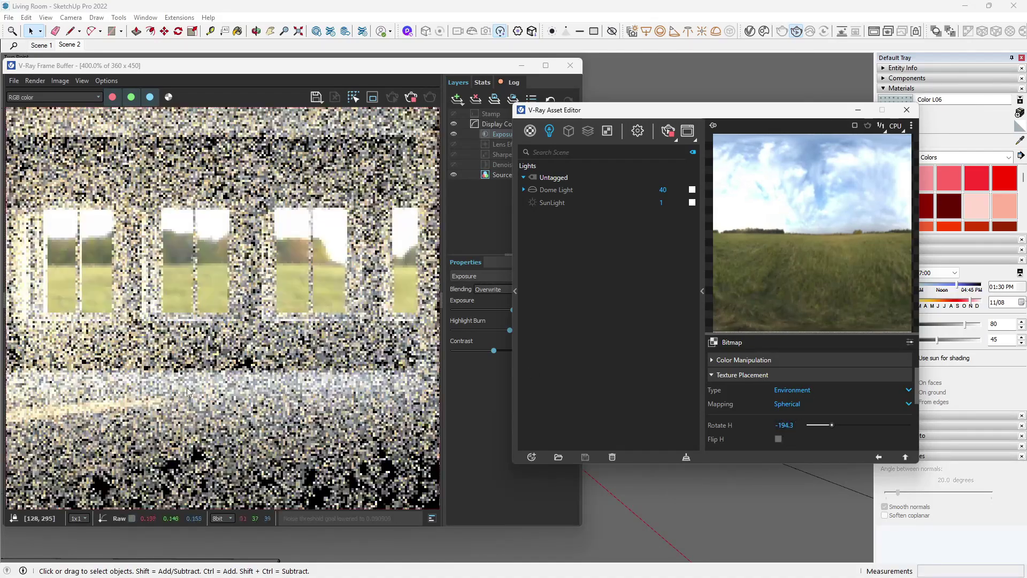
scroll(206, 330, "down", 1)
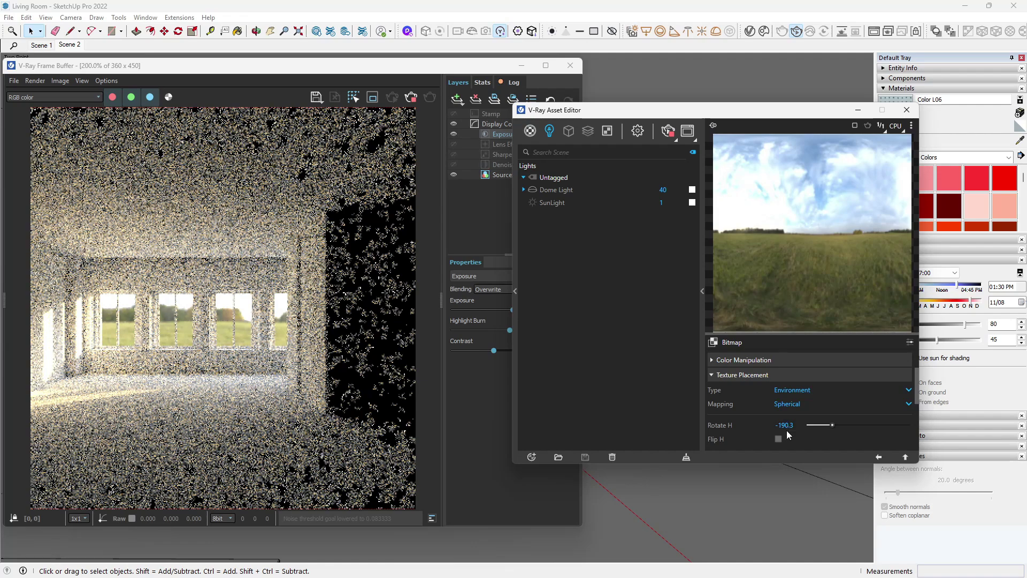
scroll(265, 381, "down", 1)
scroll(269, 381, "up", 1)
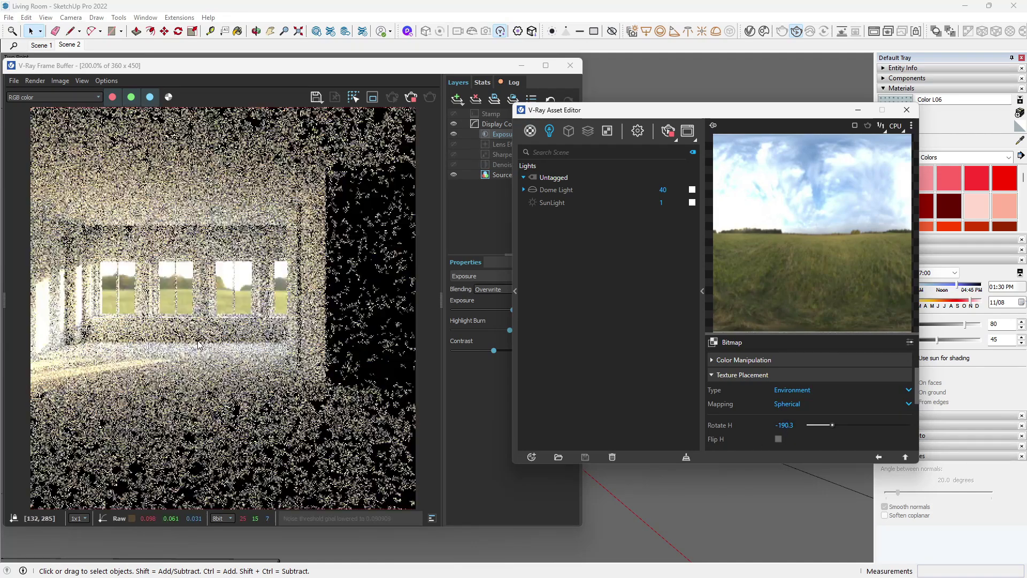
scroll(269, 381, "down", 1)
left_click(411, 97)
left_click(571, 65)
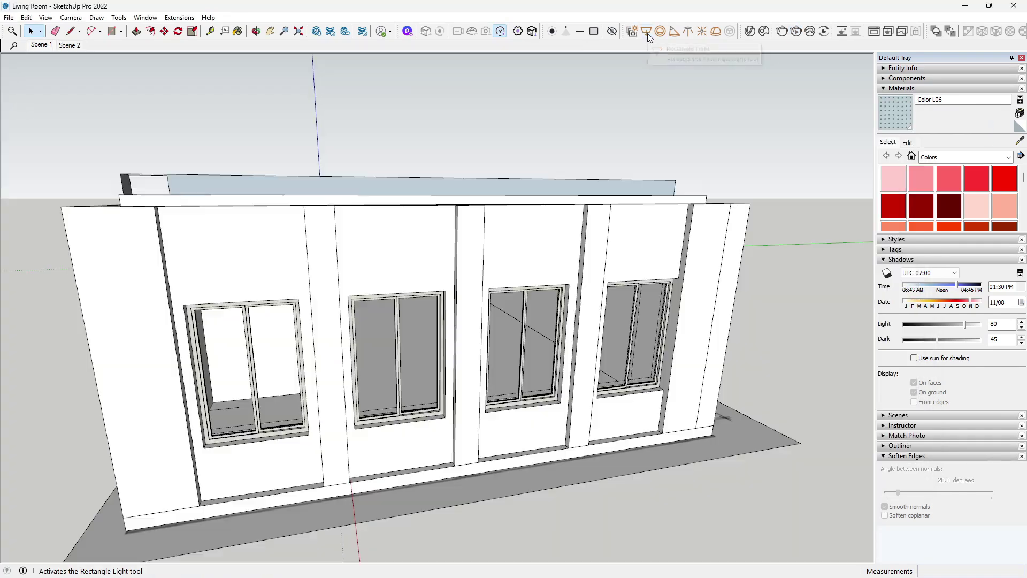
- Draw a V-Ray Rectangle Light covering the outer opening of the last window at the facade's far end
left_click(646, 32)
scroll(671, 294, "up", 2)
left_click(671, 266)
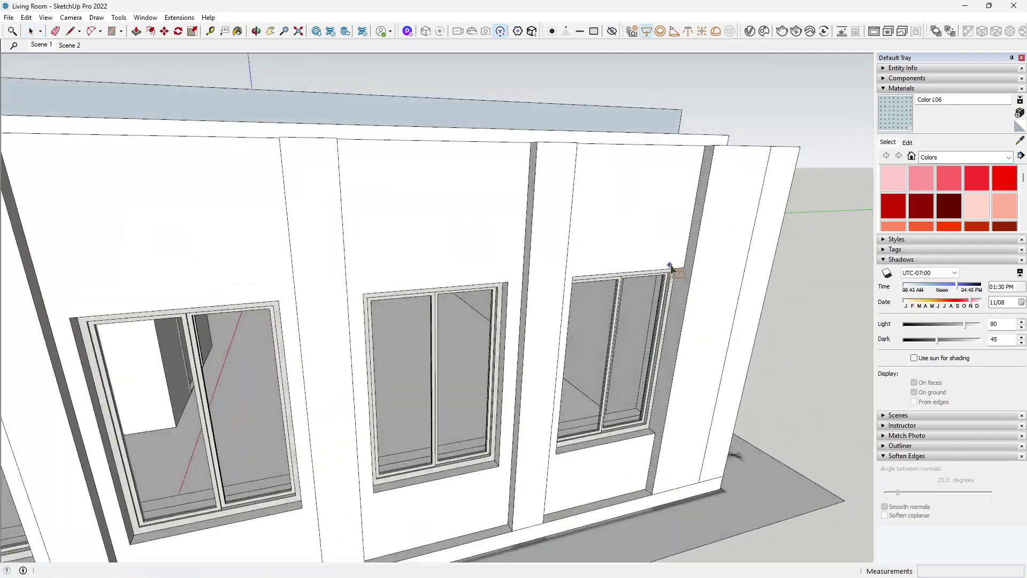
mouse_move(671, 266)
middle_mouse_down()
mouse_move(502, 520)
mouse_move(433, 428)
mouse_move(606, 409)
mouse_move(482, 267)
middle_mouse_up()
scroll(433, 425, "up", 2)
left_click(433, 423)
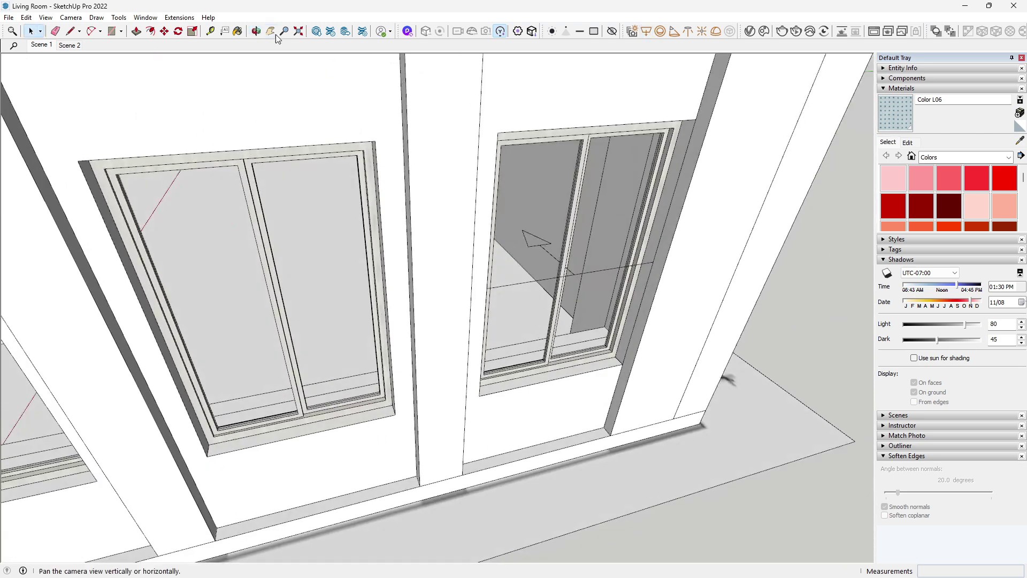
- Turn off Affect Specular and Affect Reflections for the new rectangle light in the V-Ray Asset Editor
left_click(649, 264)
left_click(749, 31)
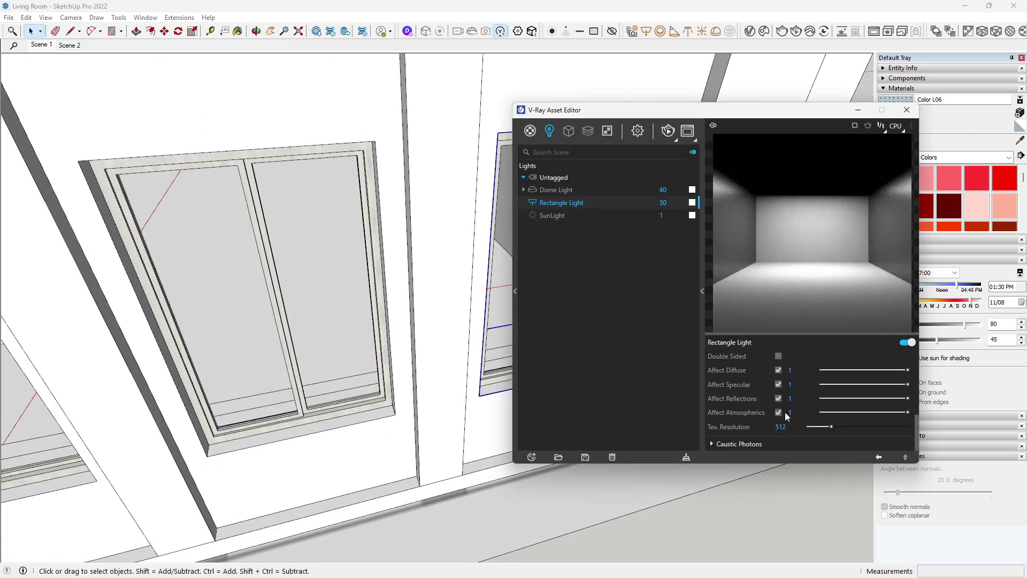
left_click(779, 384)
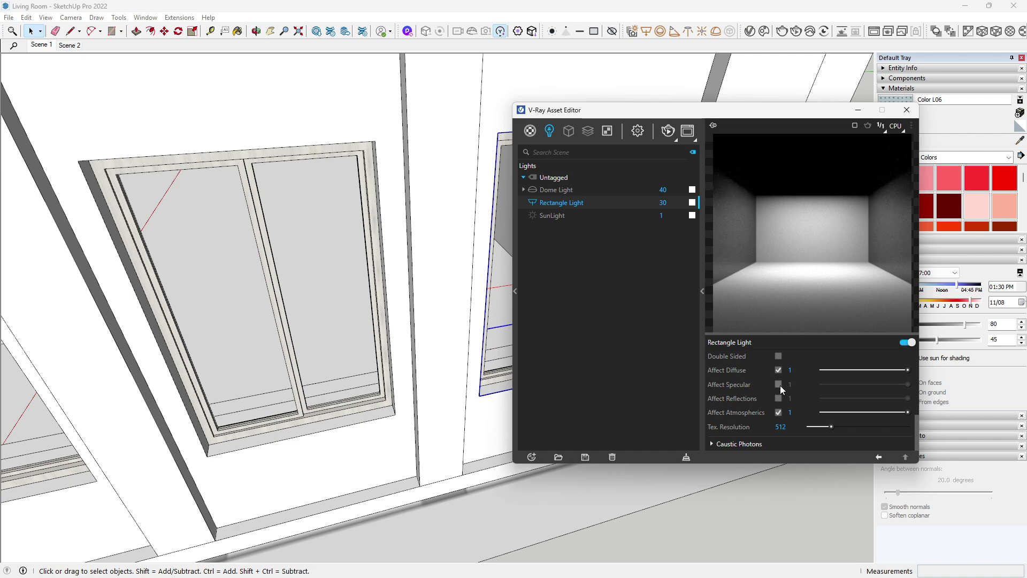
left_click(907, 110)
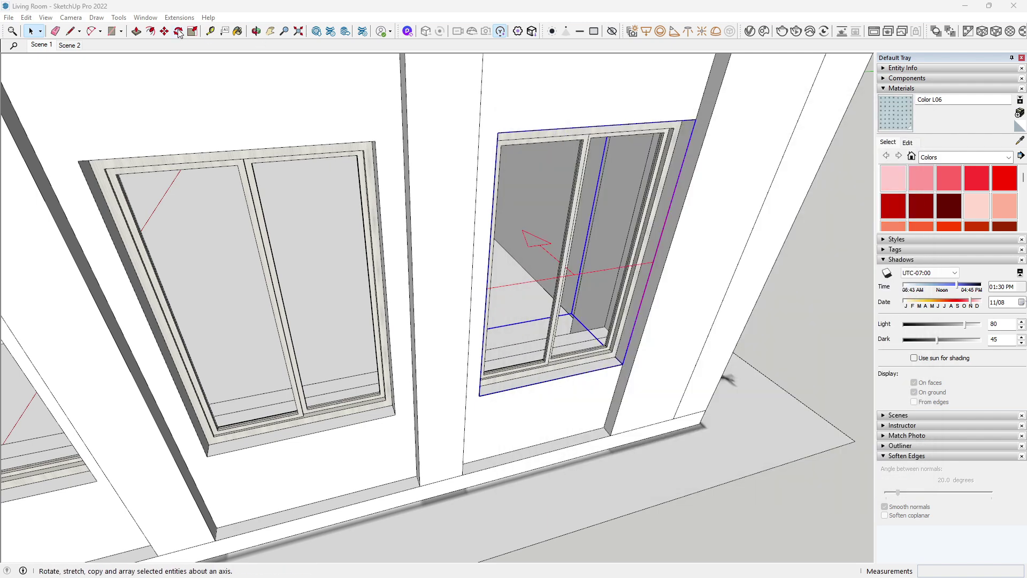
- Copy the rectangle light along the facade onto the other three window openings
key("ctrl")
scroll(621, 365, "down", 2)
left_click(428, 404)
middle_click_drag(337, 418, 481, 412)
left_click(376, 426)
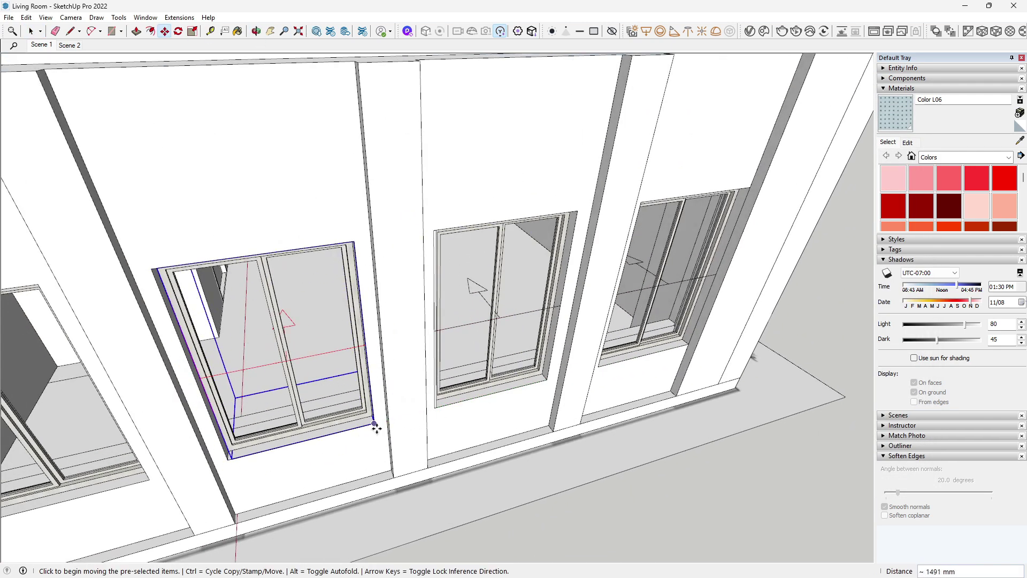
left_click(376, 427)
middle_click_drag(279, 438, 236, 340)
left_click(436, 442)
- Scale the copied rectangle lights to fit their window openings
key("s")
key("space")
middle_click_drag(522, 421, 460, 436)
left_click(458, 440)
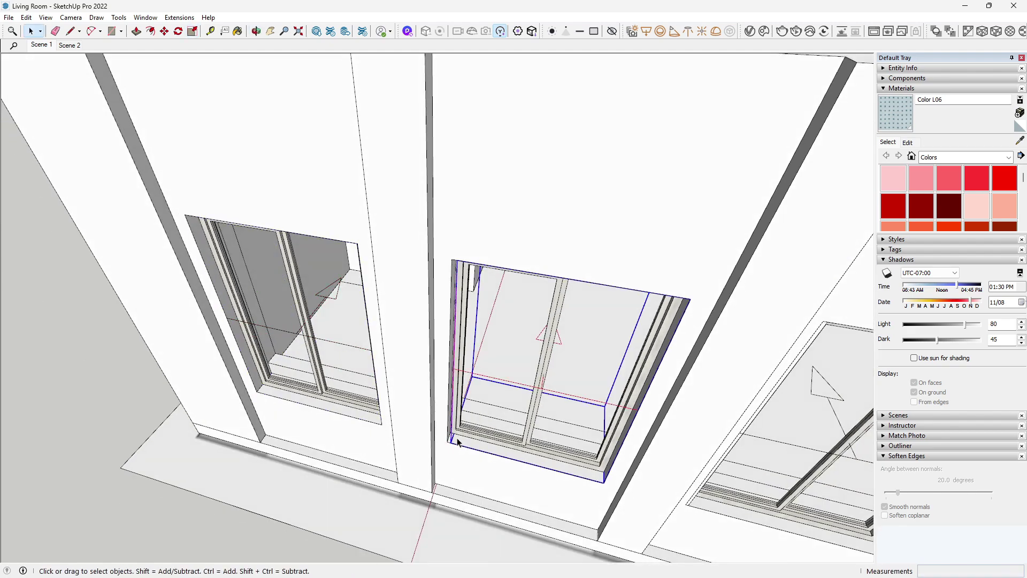
key("s")
left_click(459, 335)
key("space")
left_click(476, 395)
middle_click_drag(477, 394, 440, 433)
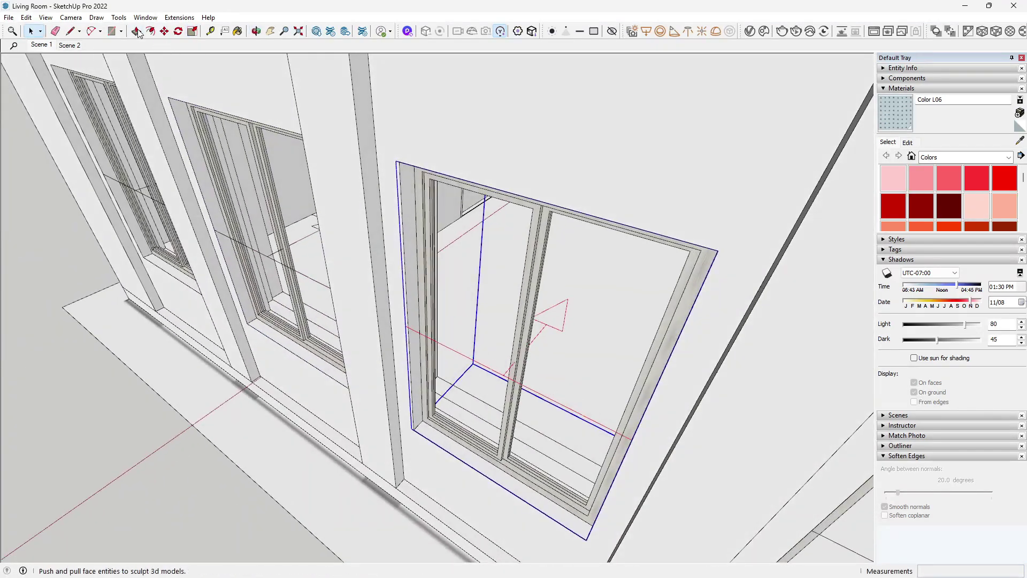
left_click(410, 425)
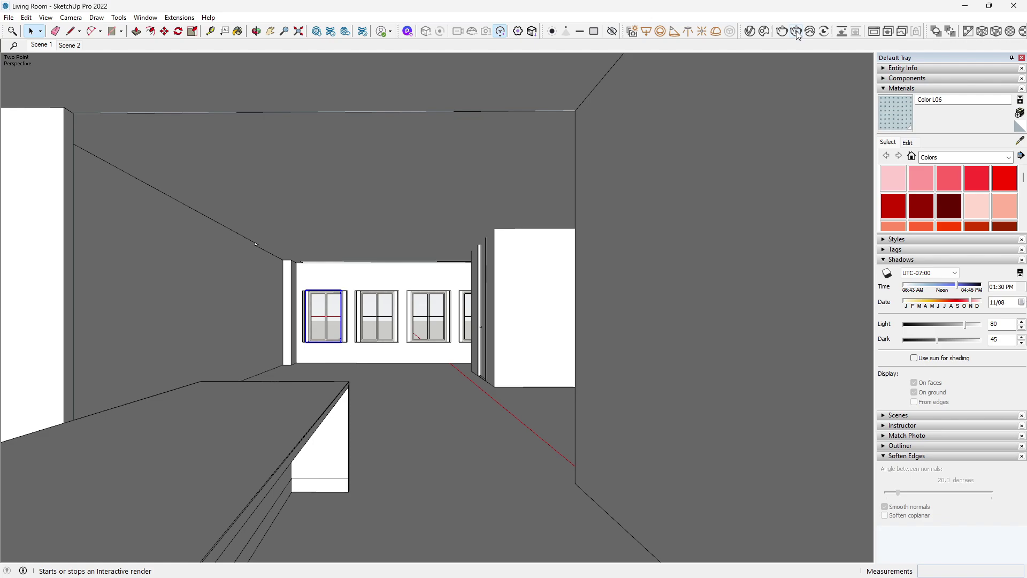
- Start an interactive render of the interior view and show the rectangle light's size and directionality settings
left_click(797, 32)
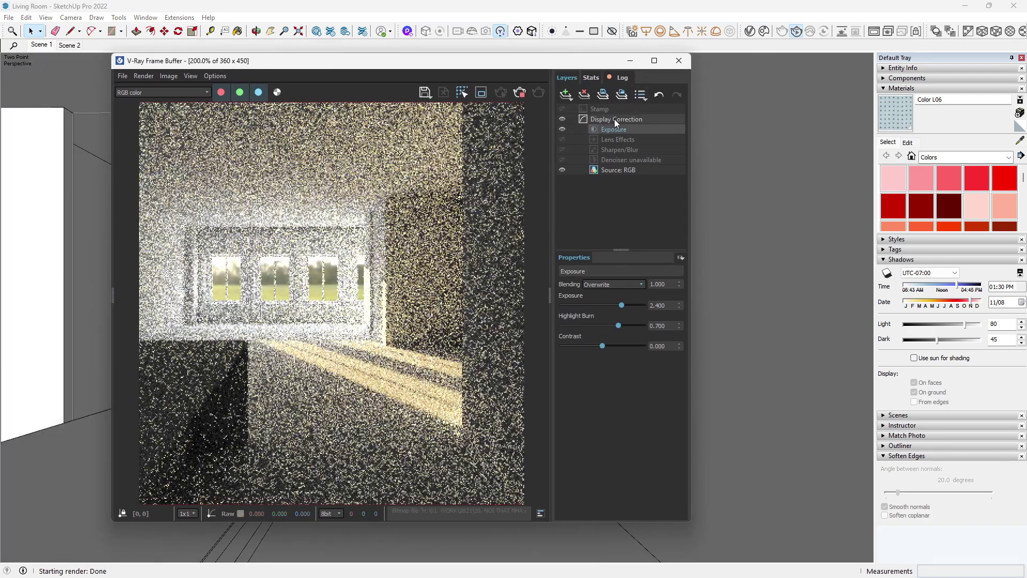
left_click(750, 33)
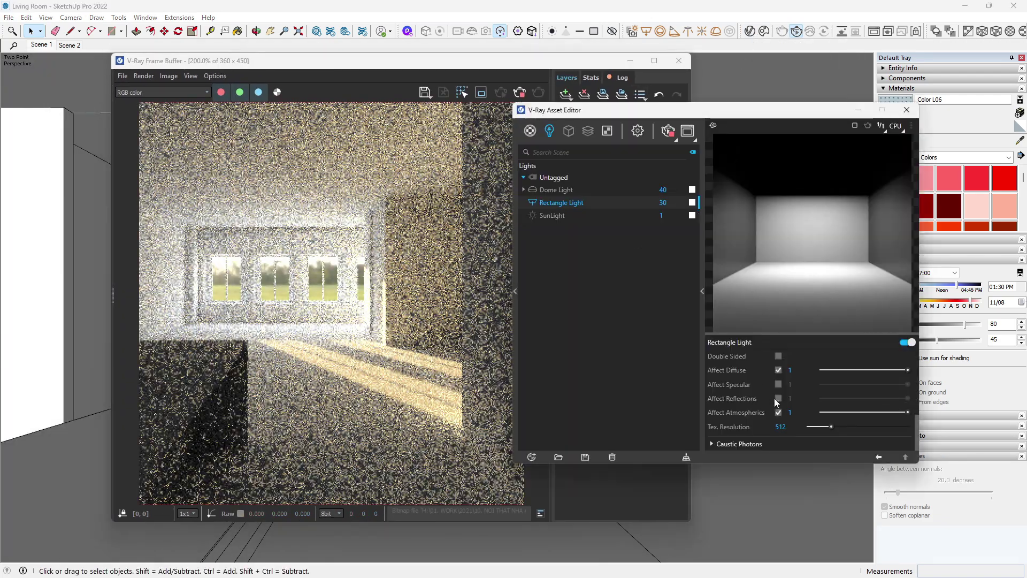
left_click_drag(917, 428, 917, 362)
scroll(805, 410, "down", 2)
scroll(787, 418, "up", 1)
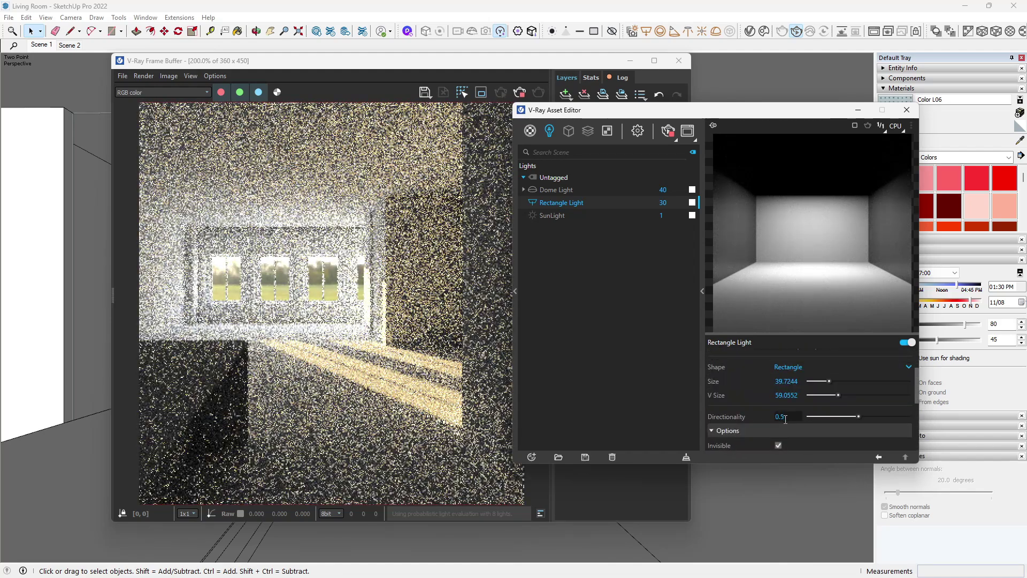
- Try rectangle light Directionality values of 0.5 and 0.8 in the running render
key("Return")
scroll(360, 376, "down", 1)
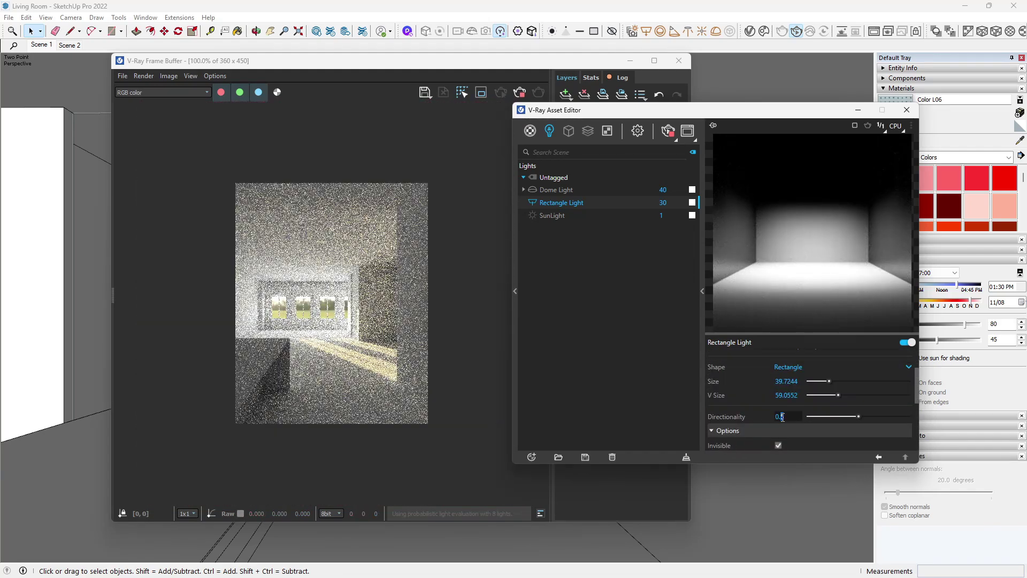
type("8")
key("Return")
scroll(333, 306, "up", 1)
scroll(317, 336, "down", 1)
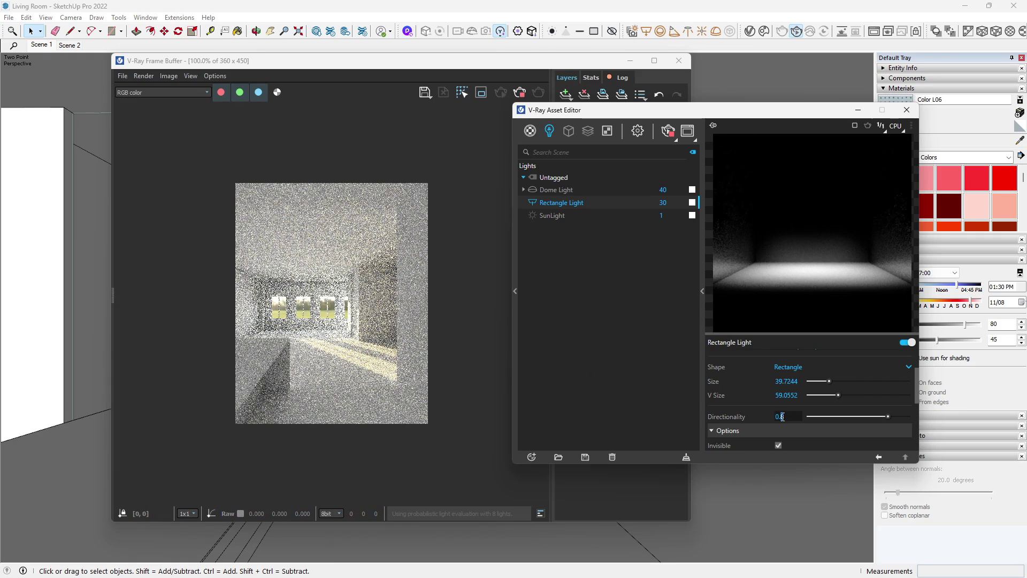
- Set the rectangle light's Directionality to 0.7 and check its effect around the windows in the render
key("BackSpace")
type("7")
key("Return")
scroll(369, 306, "up", 2)
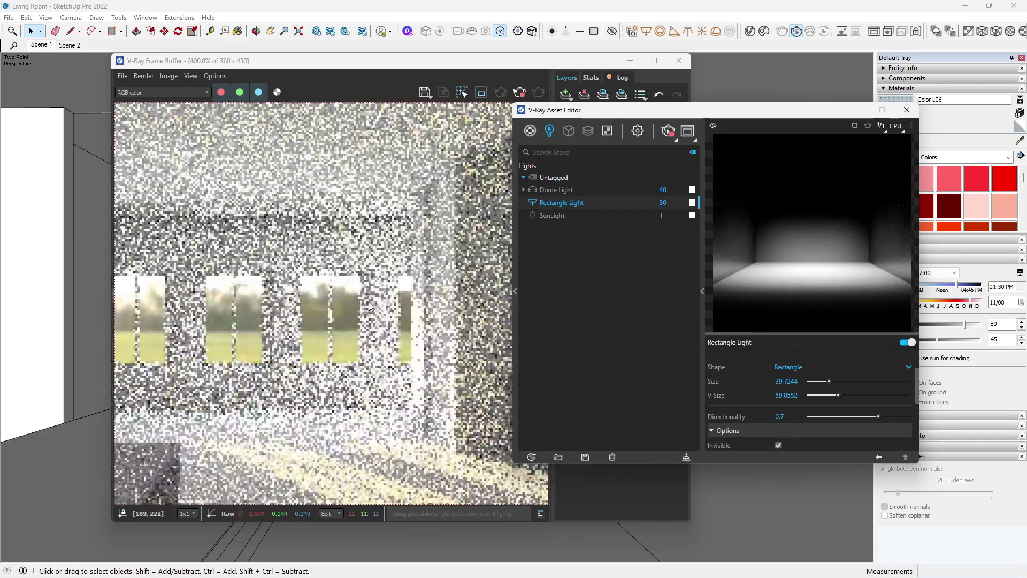
scroll(328, 334, "down", 2)
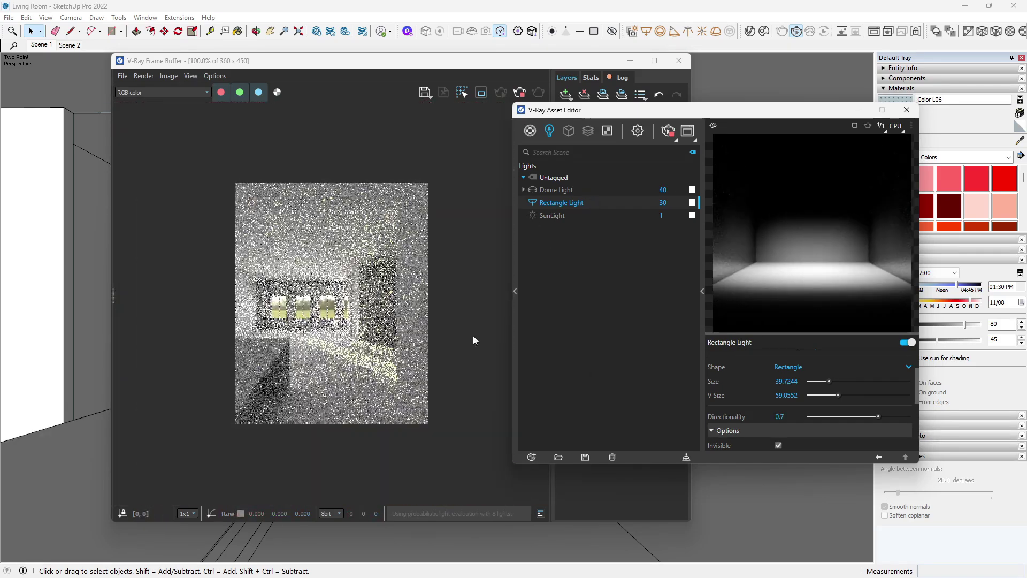
- Set the rectangle light's intensity to 10 and the frame buffer's Exposure to 2.039, and maximize the frame buffer
left_click(503, 184)
scroll(341, 345, "up", 2)
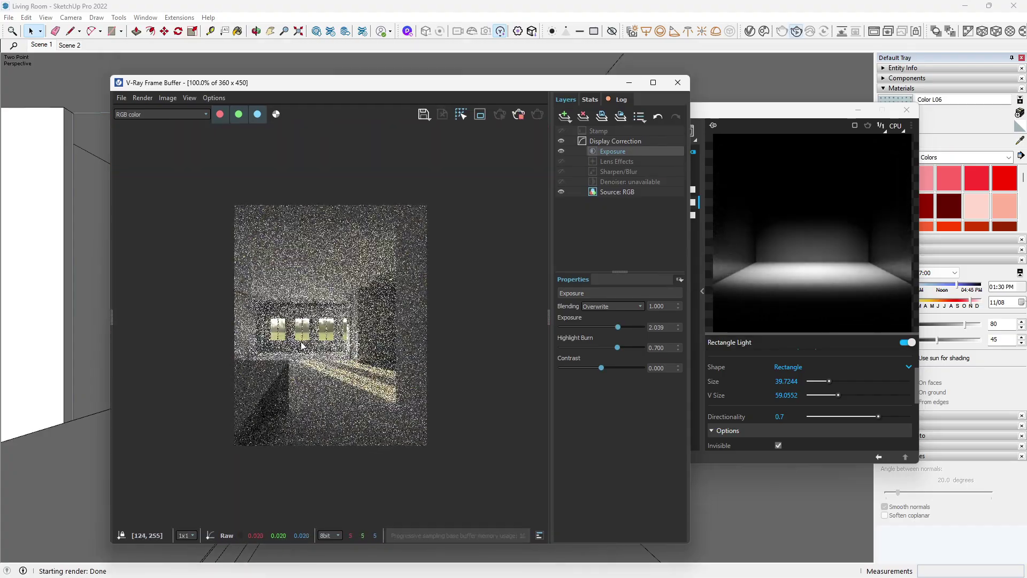
scroll(333, 338, "up", 2)
scroll(333, 338, "down", 2)
scroll(333, 338, "up", 1)
double_click(524, 83)
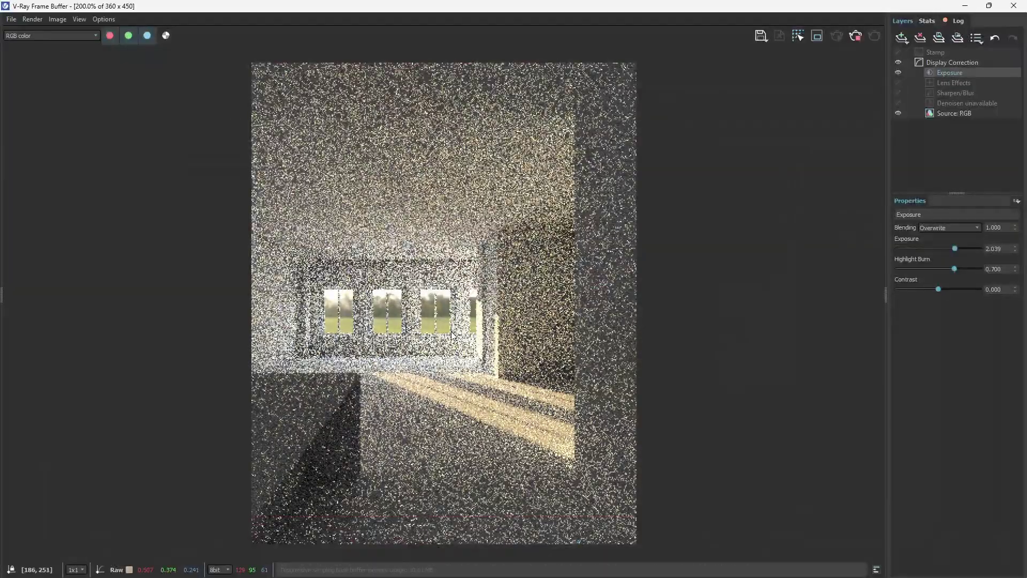
- Stop the current render and start an interactive render of Scene 2
left_click(854, 37)
left_click(1013, 6)
left_click(69, 46)
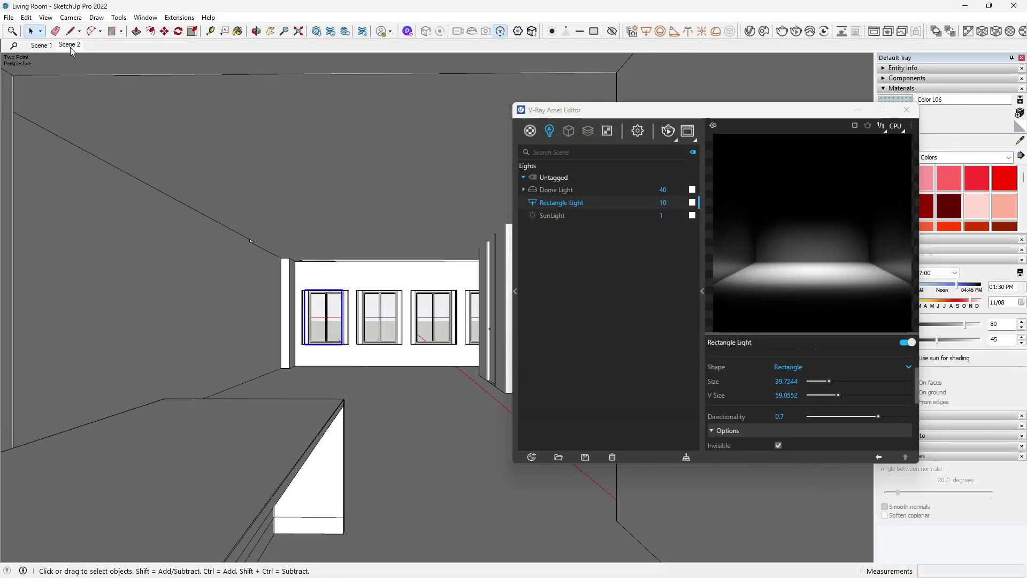
left_click(795, 31)
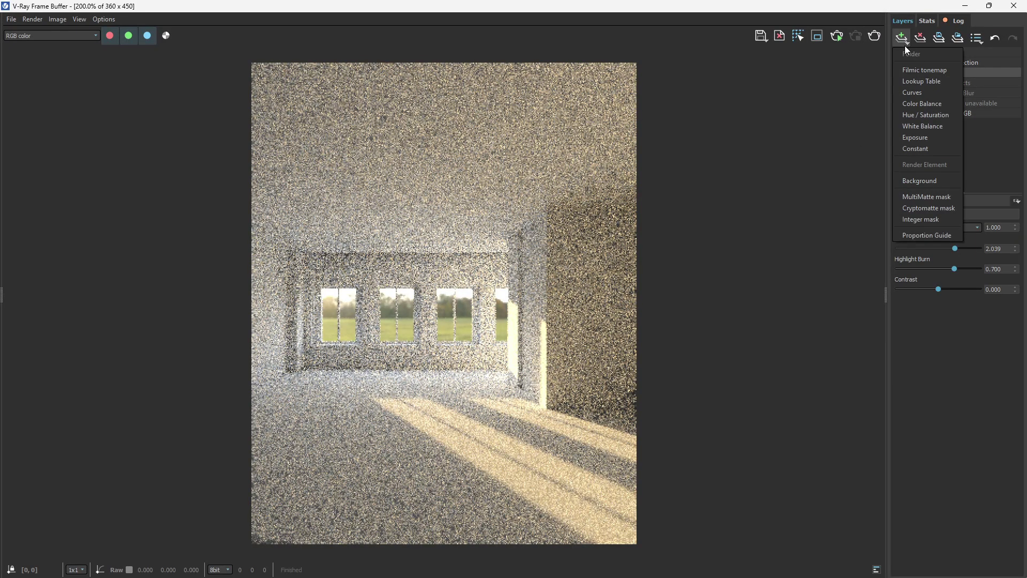
- Add a Lookup Table layer with a LUT file from the Corona lut folder and lower its blending amount
left_click(999, 250)
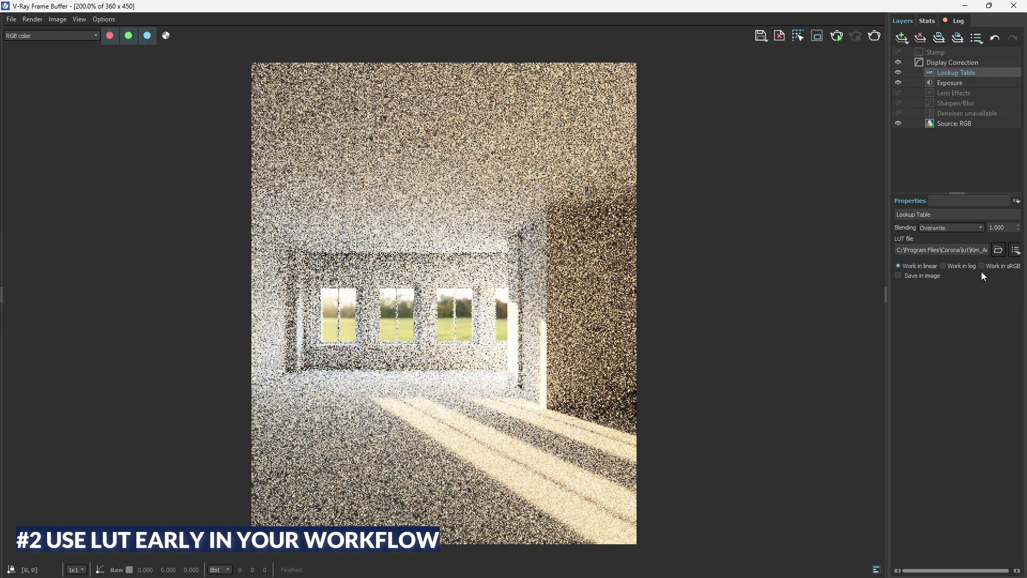
left_click_drag(1018, 228, 1016, 278)
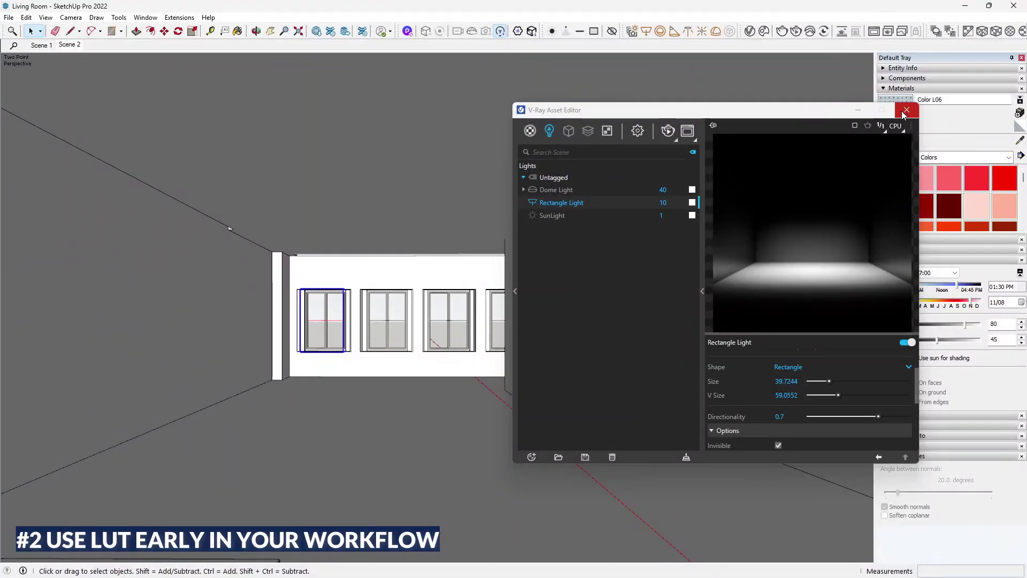
- Set the render output size to 1500 x 1875 and turn on Safe Frame in the V-Ray settings
left_click(906, 109)
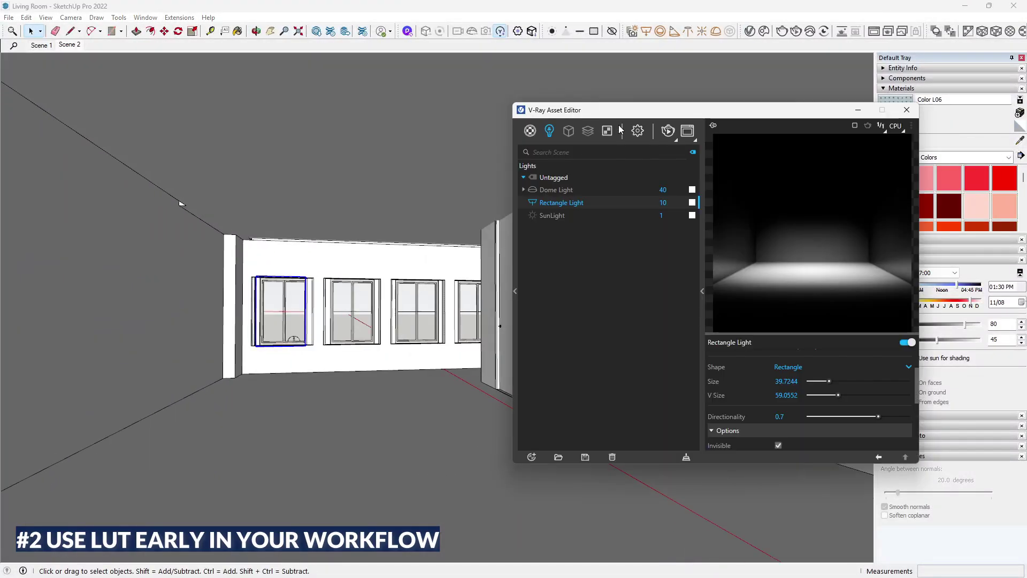
left_click(638, 131)
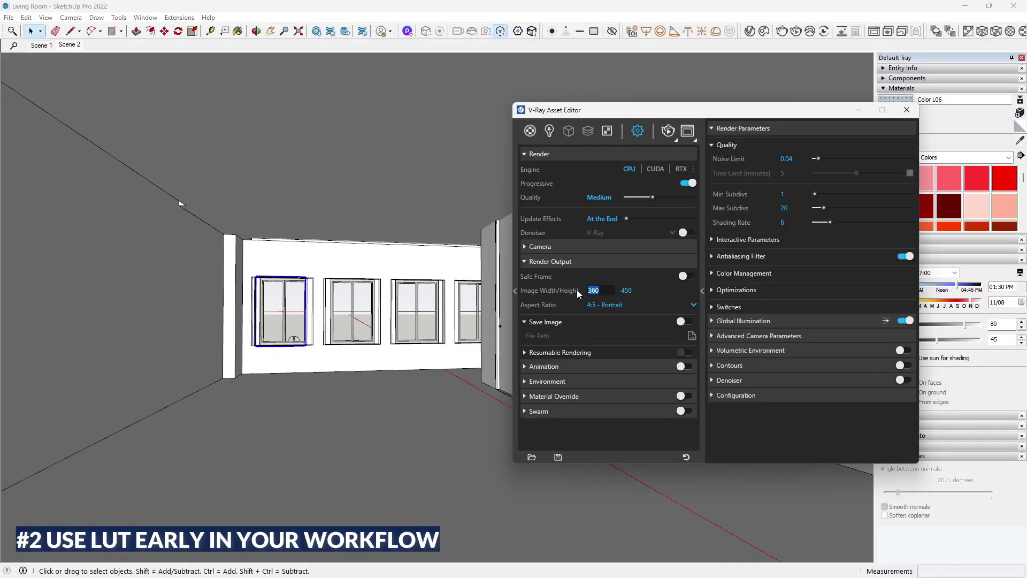
left_click(687, 276)
- Recall Scene 2 and reframe the interior with a 60-degree field of view, showing the counter and windows inside the safe frame
left_click(68, 46)
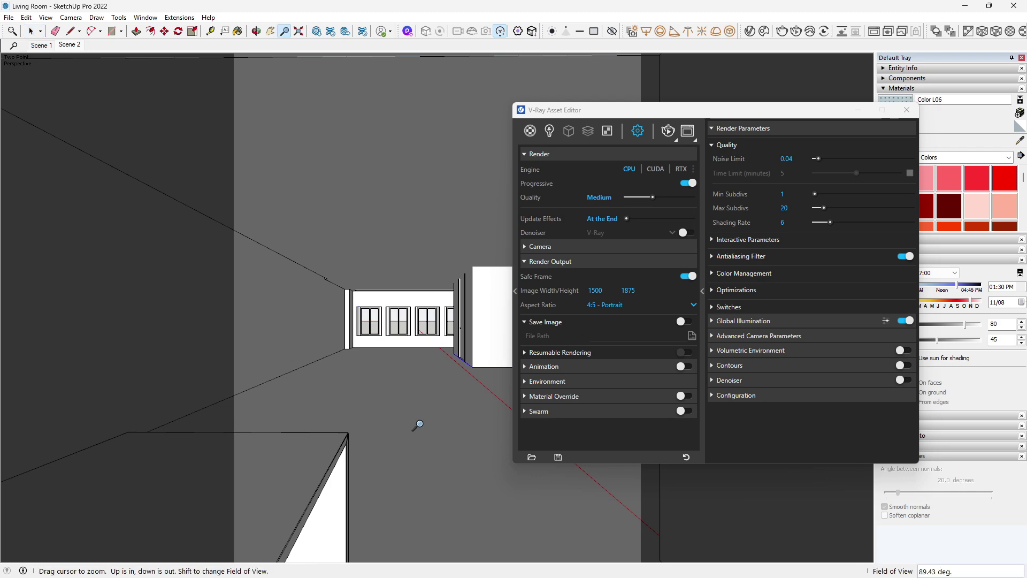
left_click(71, 17)
left_click(110, 94)
middle_click_drag(363, 337, 409, 358)
left_click(906, 110)
middle_click_drag(527, 345, 548, 343, "shift")
key("z")
left_click_drag(541, 369, 543, 399)
mouse_move(541, 400)
middle_mouse_down()
mouse_move(555, 406)
mouse_move(541, 401)
middle_mouse_up()
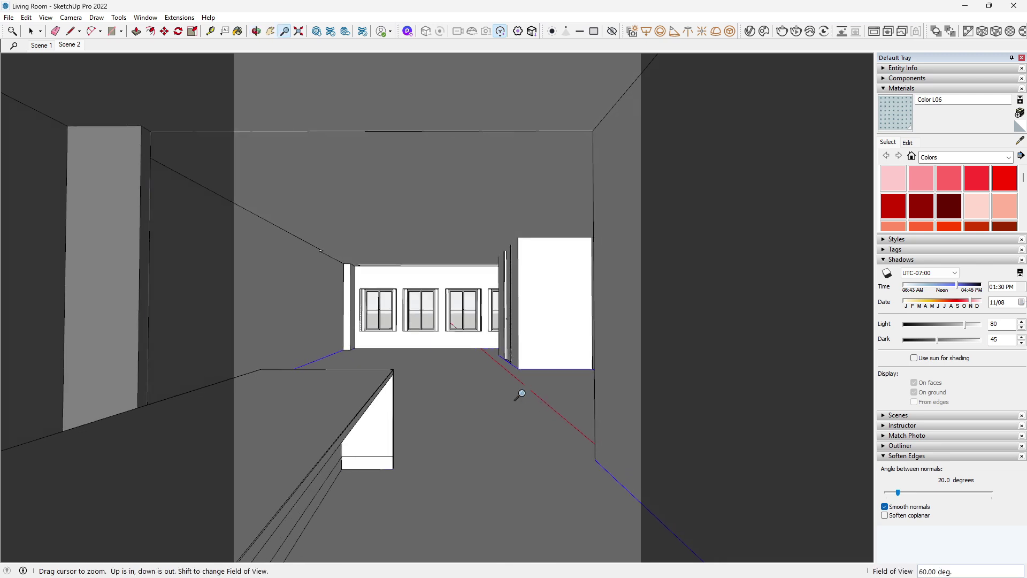
left_click_drag(520, 396, 528, 413)
mouse_move(527, 413)
middle_mouse_down("shift")
mouse_move(516, 378)
mouse_move(511, 419)
mouse_move(525, 394)
middle_mouse_up("shift")
- Switch the camera to two-point perspective and save the reframed view as a new scene
left_click(70, 17)
left_click(107, 90)
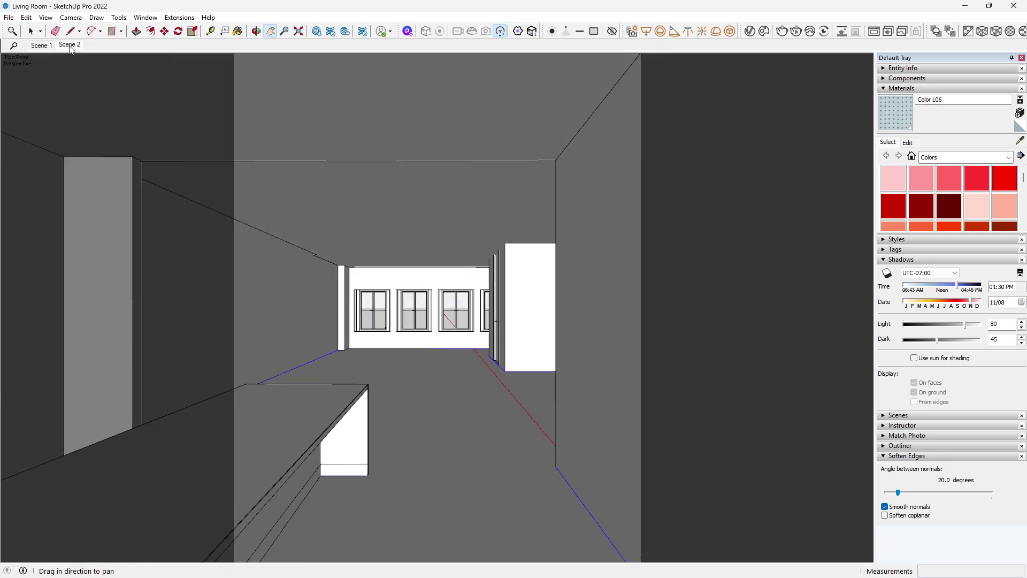
right_click(69, 45)
left_click(91, 75)
- Recall Scene 1 and reframe the interior to bring the tall column and the far window wall into view
left_click(50, 46)
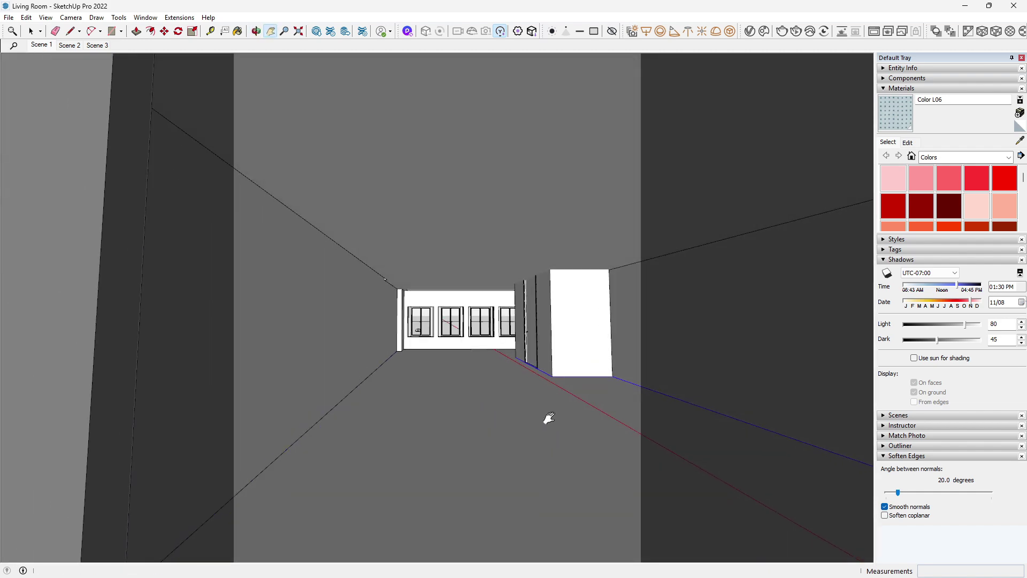
key("z")
left_click_drag(500, 405, 513, 368)
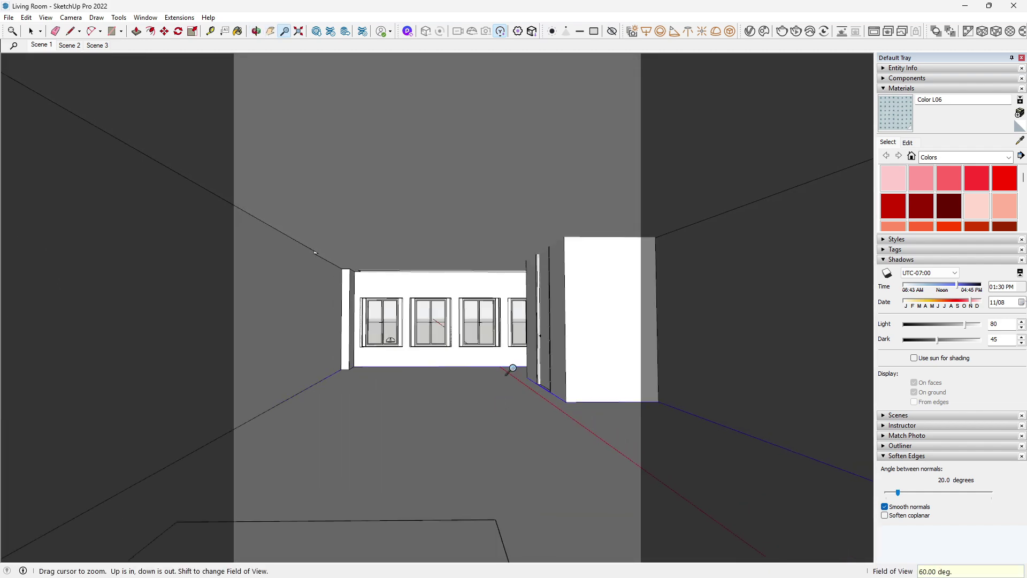
scroll(513, 368, "down", 2)
middle_click_drag(534, 407, 564, 380, "shift")
scroll(546, 372, "down", 1)
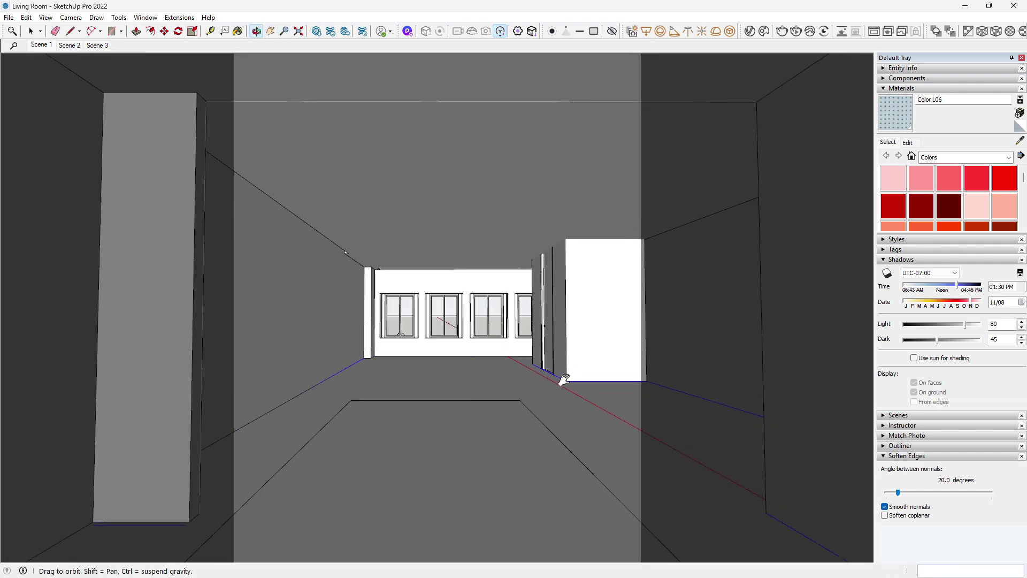
- Switch the camera to two-point perspective, center the window wall in the safe frame and save the view as a new scene
left_click(70, 17)
left_click(91, 94)
middle_click_drag(467, 297, 466, 313, "shift")
key("z")
left_click_drag(516, 386, 539, 378)
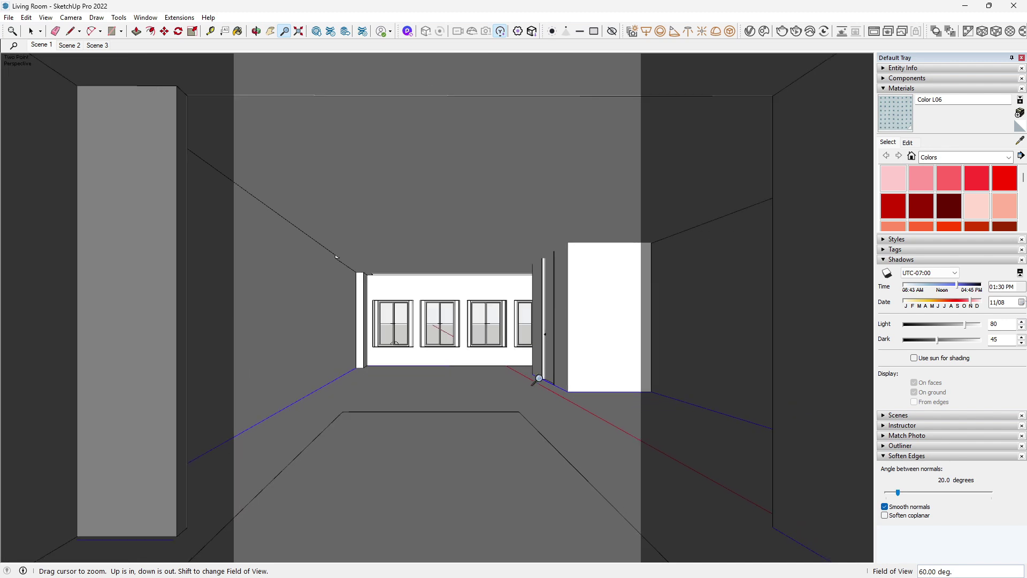
middle_click_drag(464, 373, 459, 371, "shift")
left_click_drag(459, 371, 511, 342)
middle_click_drag(511, 356, 506, 356, "shift")
left_click_drag(507, 355, 509, 390)
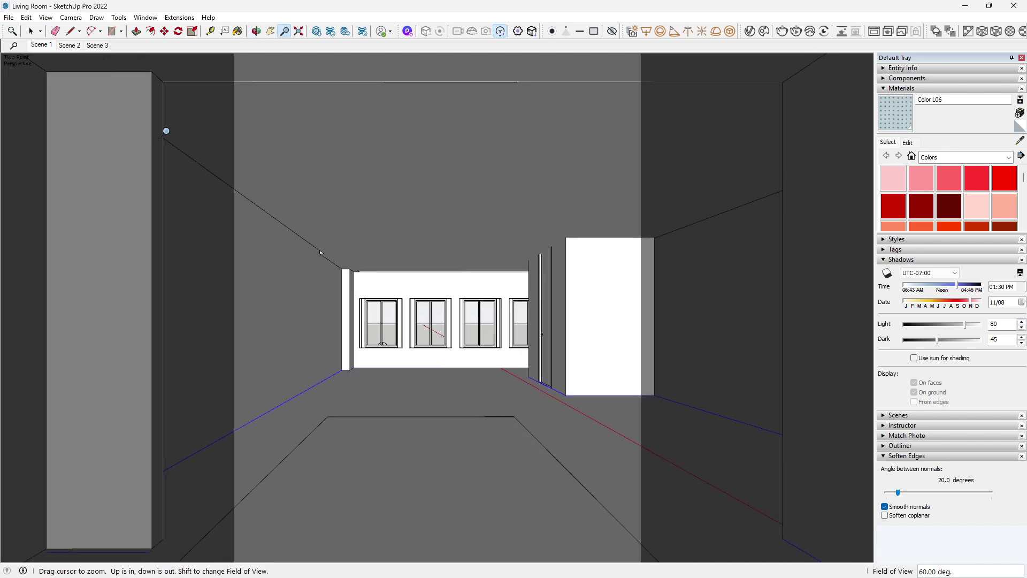
right_click(46, 45)
left_click(73, 78)
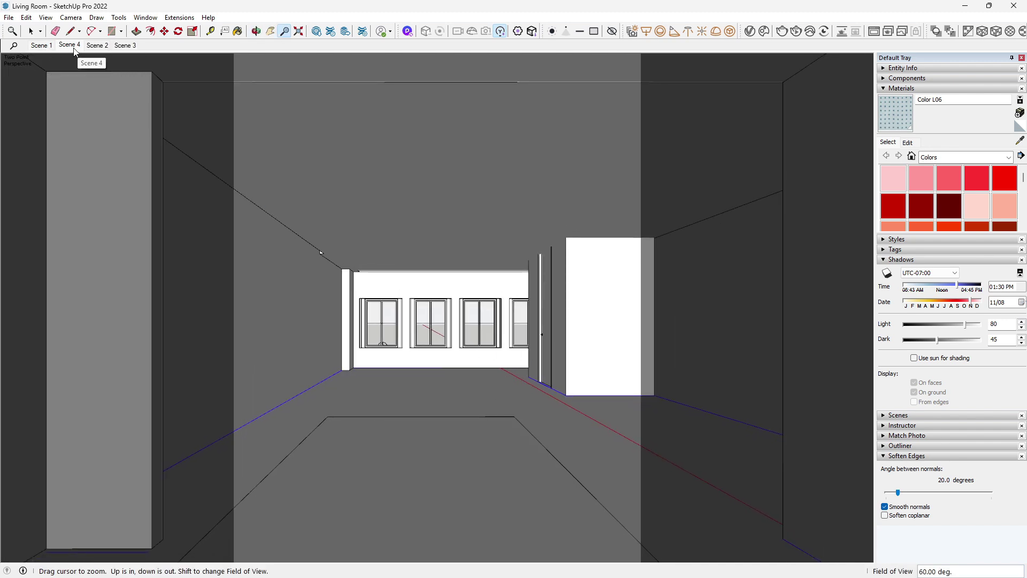
- Start an interactive V-Ray render of Scene 4 and add a Proportion Guide layer with the Rule of Thirds
left_click(784, 33)
left_click(126, 304)
scroll(471, 356, "up", 2)
scroll(470, 356, "down", 3)
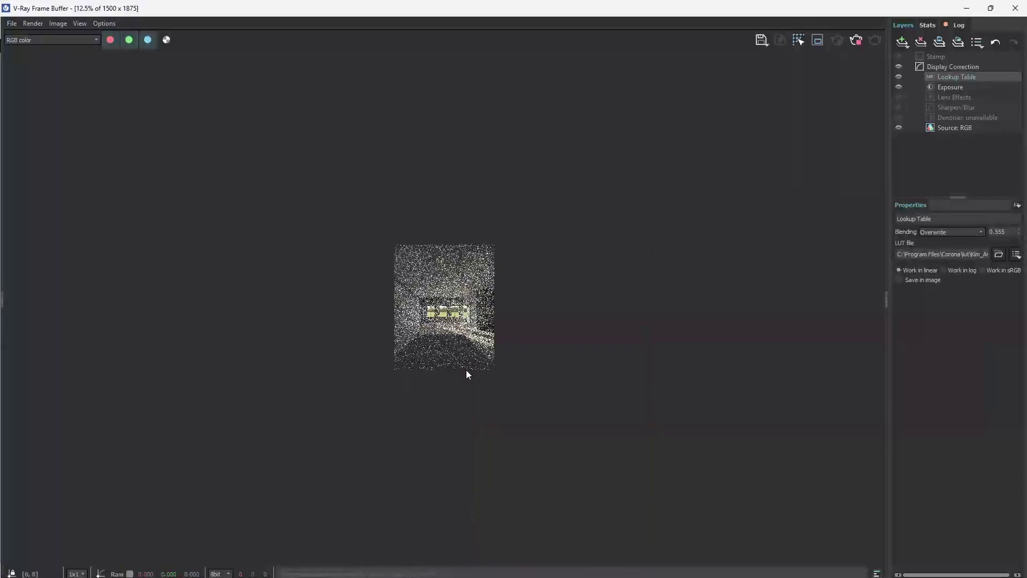
scroll(466, 370, "up", 2)
left_click(902, 42)
left_click(955, 239)
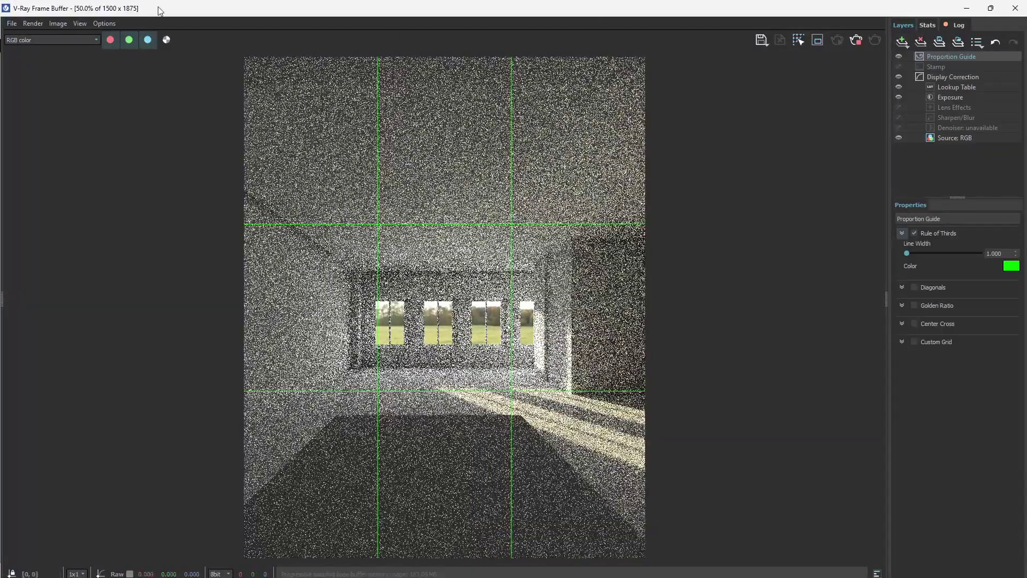
- Resize and move the V-Ray Frame Buffer so the full render shows beside the model view
left_click_drag(158, 8, 277, 15)
scroll(351, 268, "down", 1)
scroll(350, 206, "up", 1)
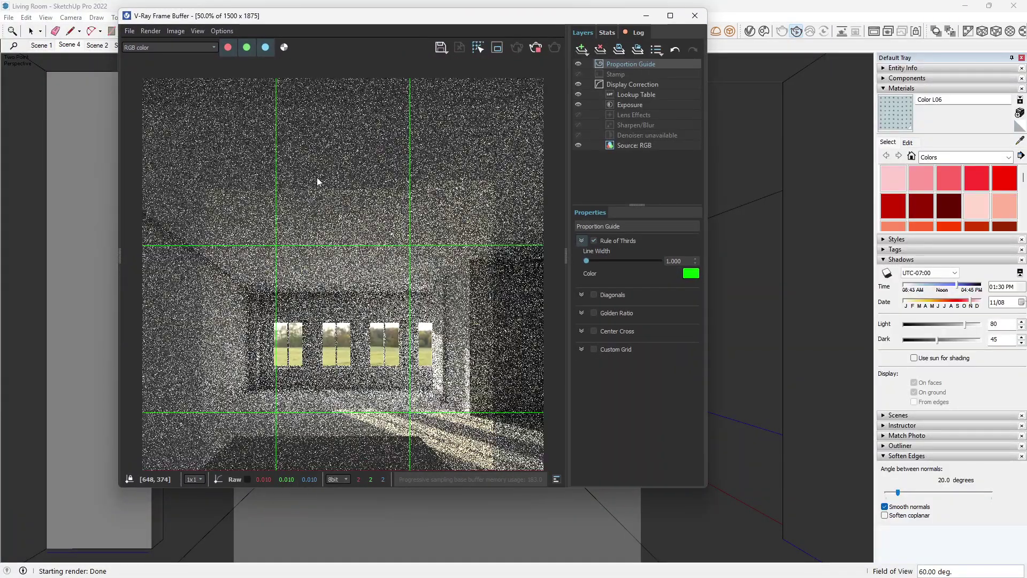
left_click_drag(321, 486, 321, 563)
left_click_drag(320, 16, 619, 14)
scroll(681, 322, "down", 1)
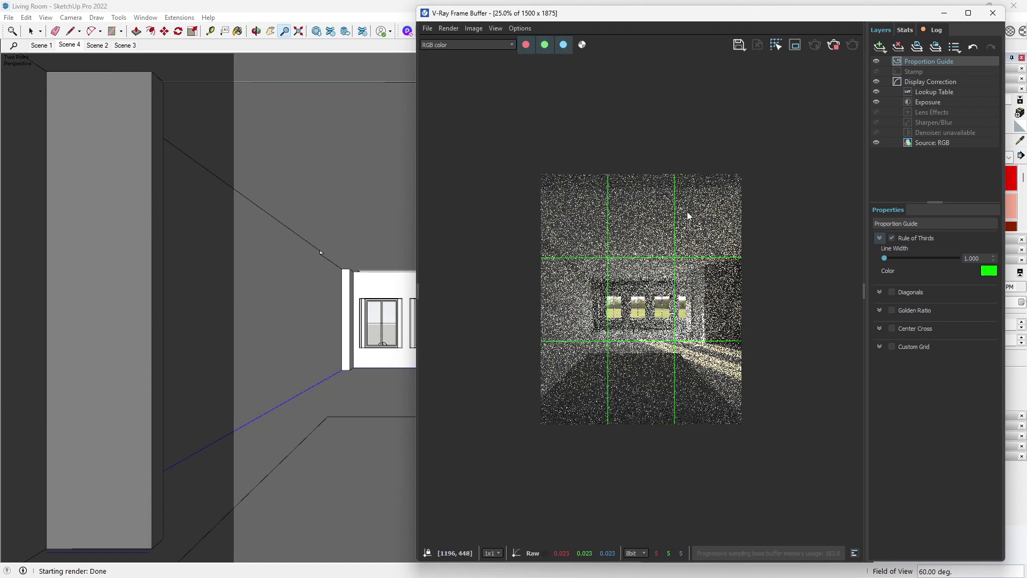
left_click_drag(420, 8, 521, 74)
scroll(722, 294, "up", 1)
left_click_drag(712, 80, 682, 22)
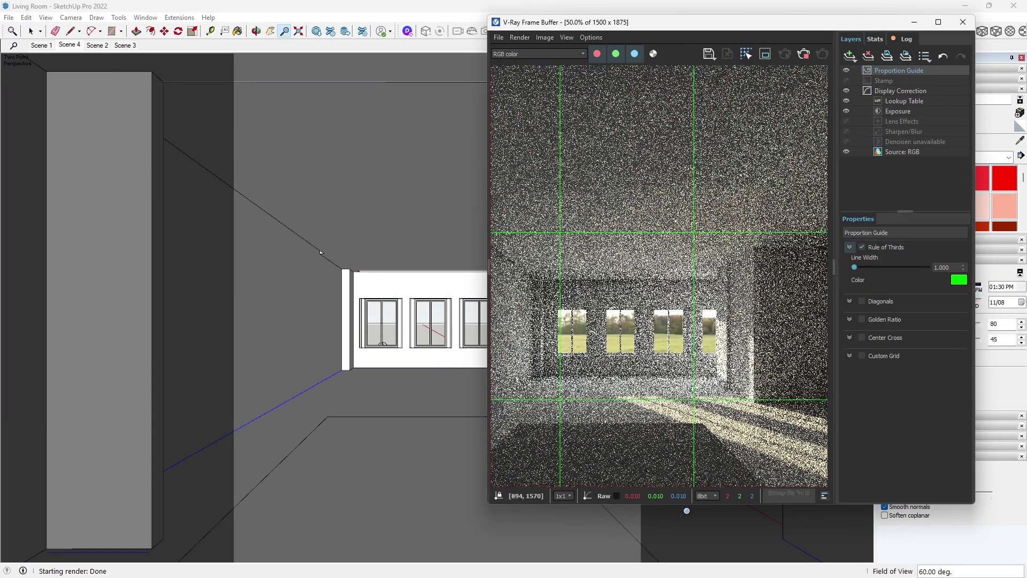
left_click_drag(686, 503, 689, 544)
left_click_drag(488, 15, 410, 17)
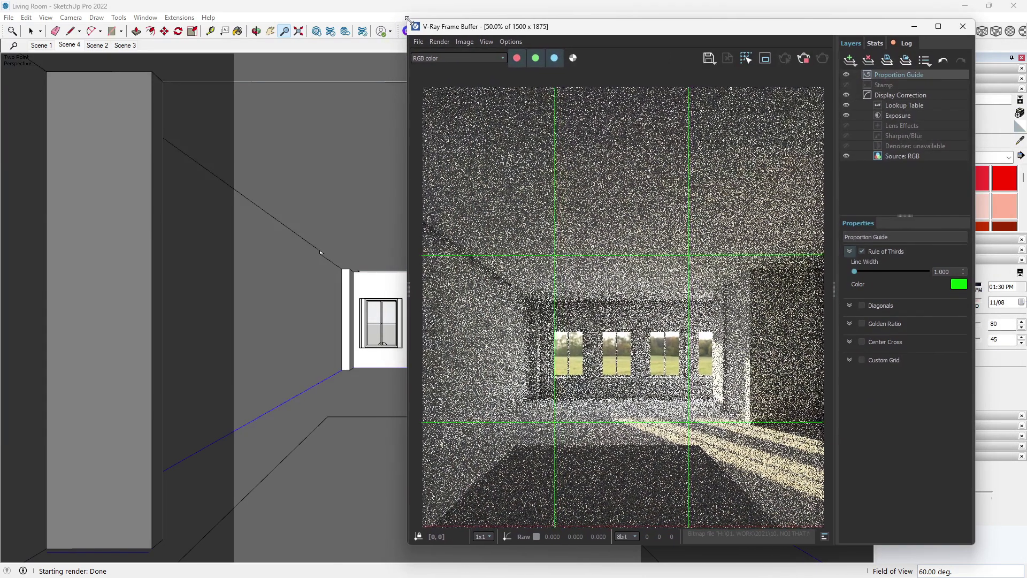
- Reframe the Scene 4 view, reapply two-point perspective and pan the room into place within the safe frame
left_click(347, 434)
middle_click_drag(348, 432, 359, 429, "shift")
middle_click_drag(445, 498, 450, 495)
left_click(71, 17)
left_click(88, 92)
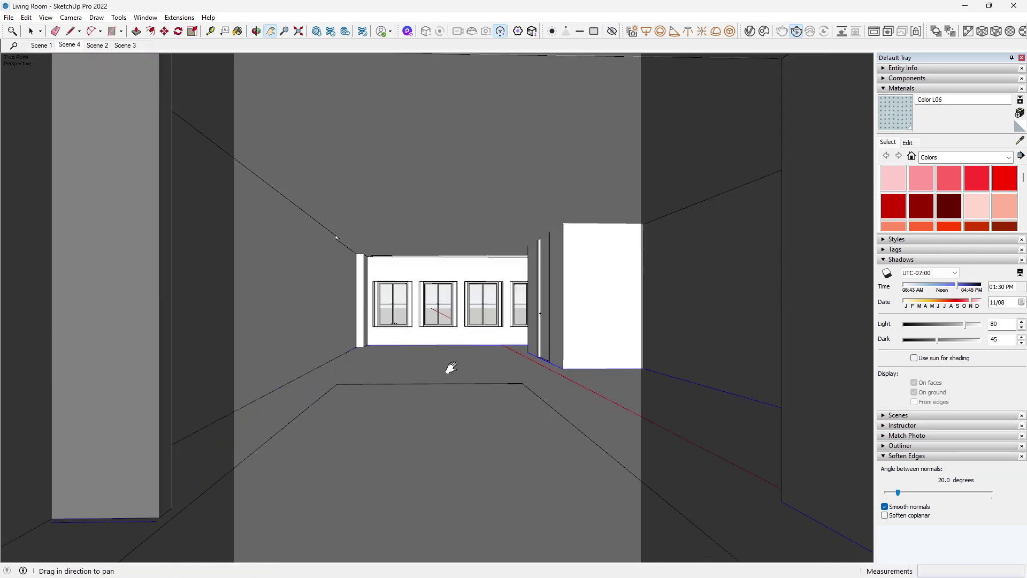
mouse_move(449, 367)
middle_mouse_down("shift")
mouse_move(452, 428)
mouse_move(454, 407)
middle_mouse_up("shift")
- Fine-tune the vertical framing against the rule-of-thirds render preview and update Scene 4
left_click(874, 31)
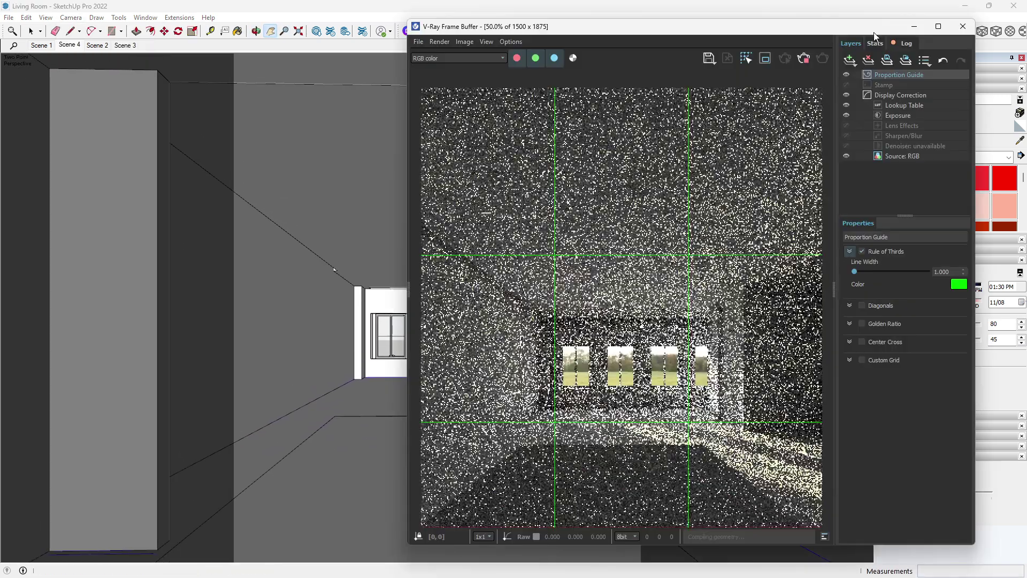
scroll(656, 362, "down", 1)
left_click_drag(387, 427, 387, 406)
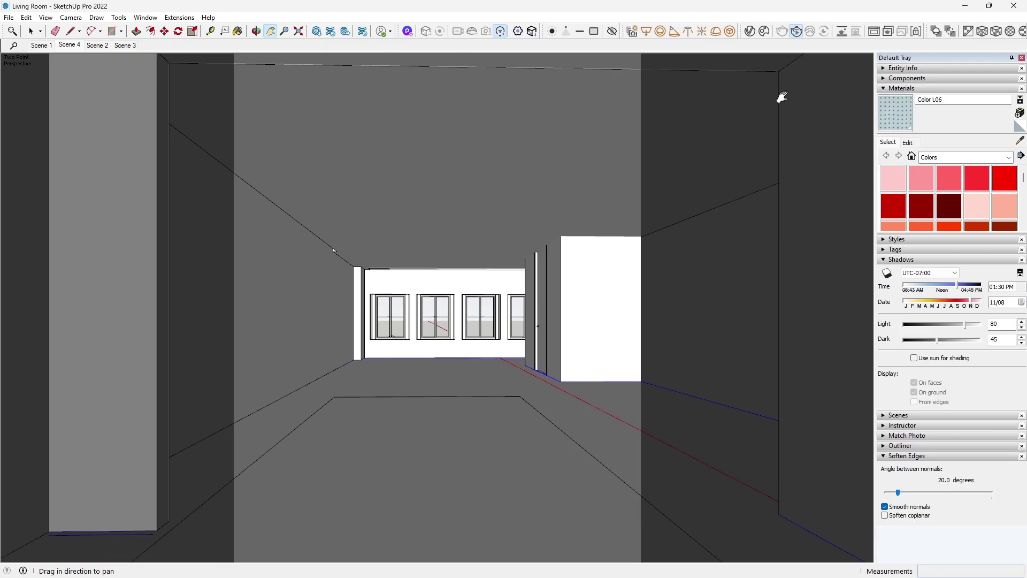
left_click(874, 31)
right_click(70, 47)
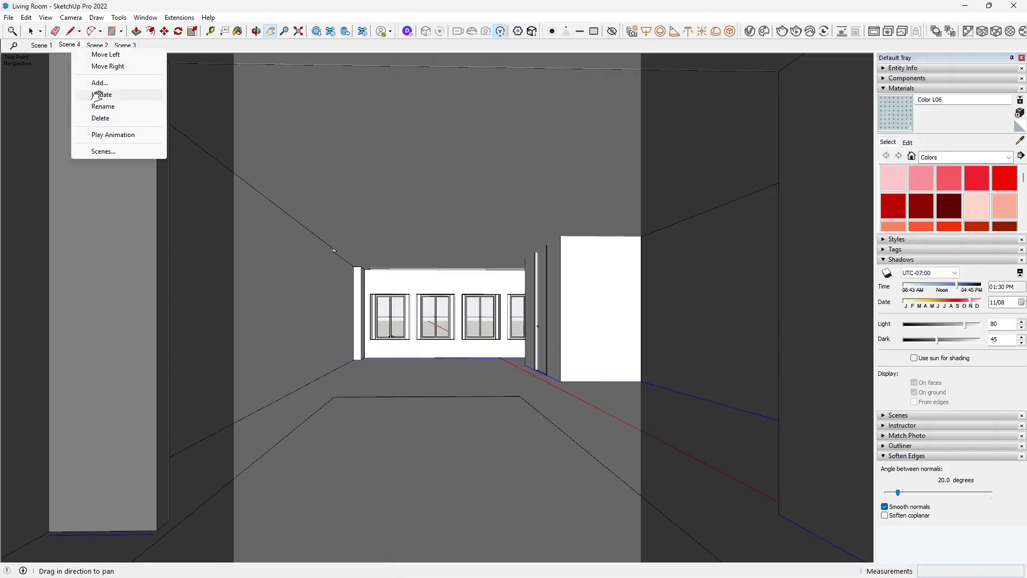
left_click(99, 94)
- Recall Scene 3, shift its framing slightly against the thirds guide, close the render preview and update the scene
left_click(124, 45)
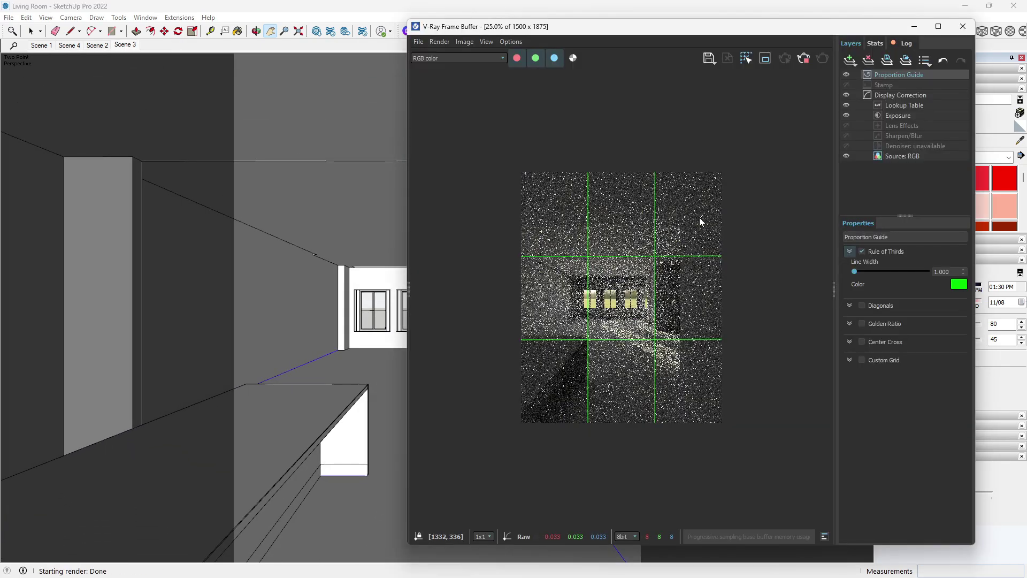
left_click_drag(346, 393, 345, 400)
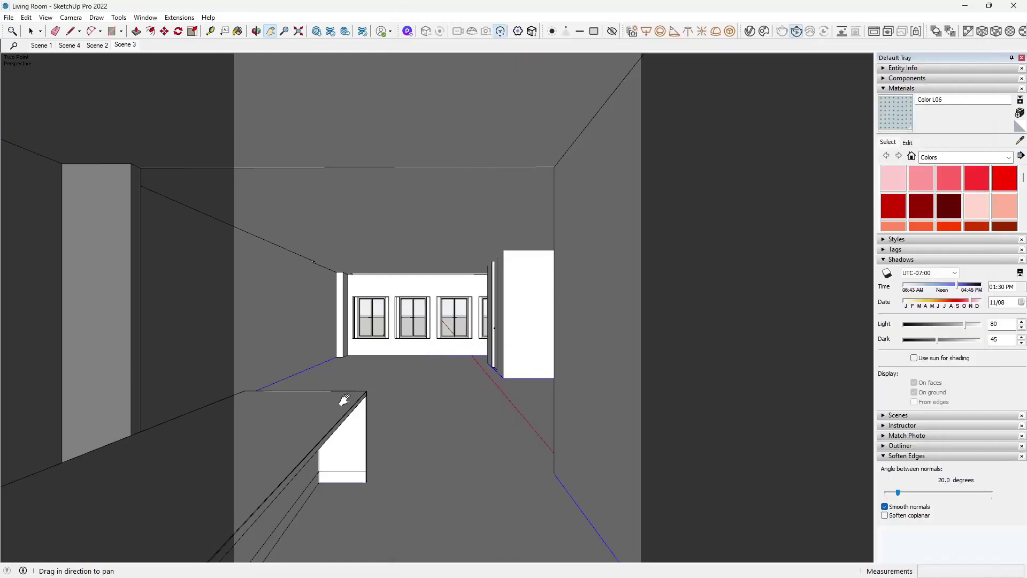
left_click(874, 31)
scroll(658, 324, "down", 1)
scroll(657, 325, "up", 1)
left_click(962, 26)
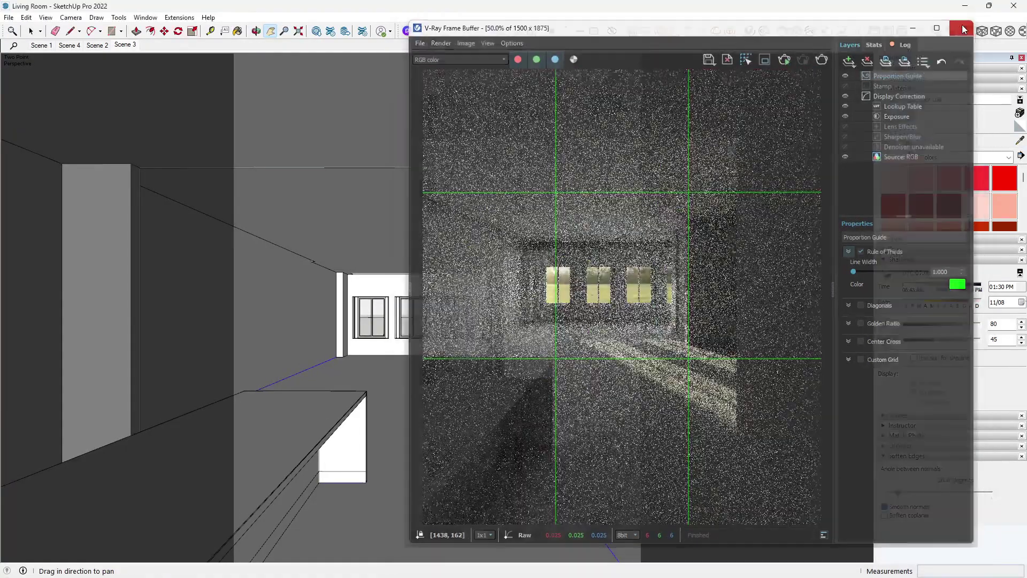
right_click(125, 46)
left_click(150, 93)
- Create a Generic V-Ray material named Wood 1, assign it to Tag1 and show its preview and parameters
key("space")
scroll(523, 348, "up", 3)
middle_click_drag(523, 348, 589, 342)
left_click(749, 31)
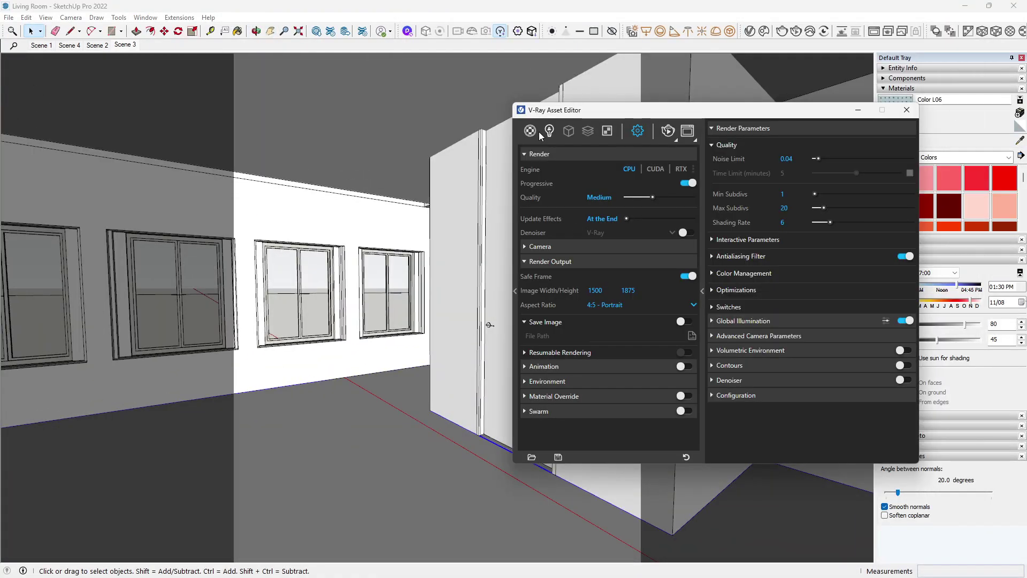
left_click(530, 131)
left_click(531, 457)
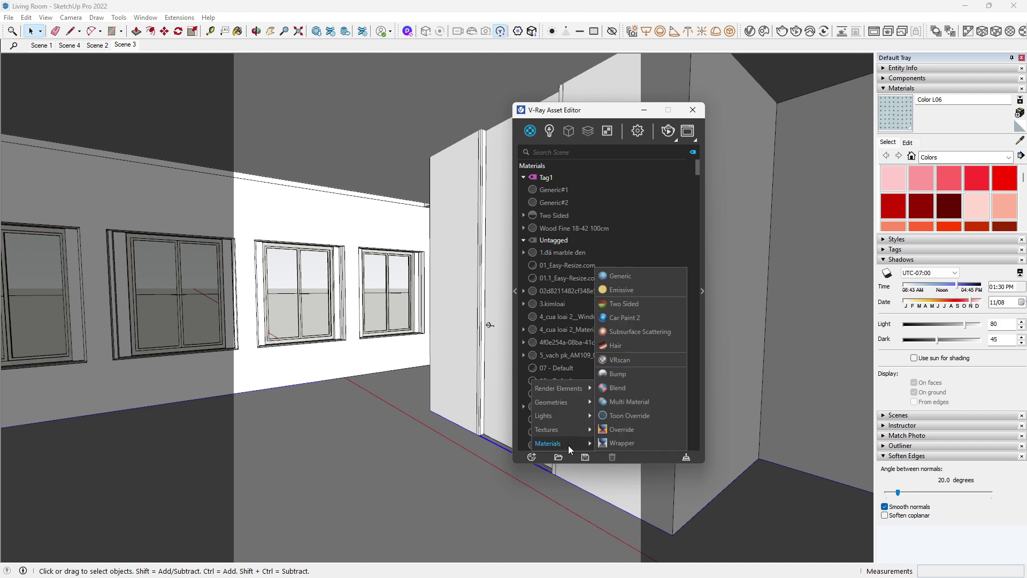
left_click(620, 273)
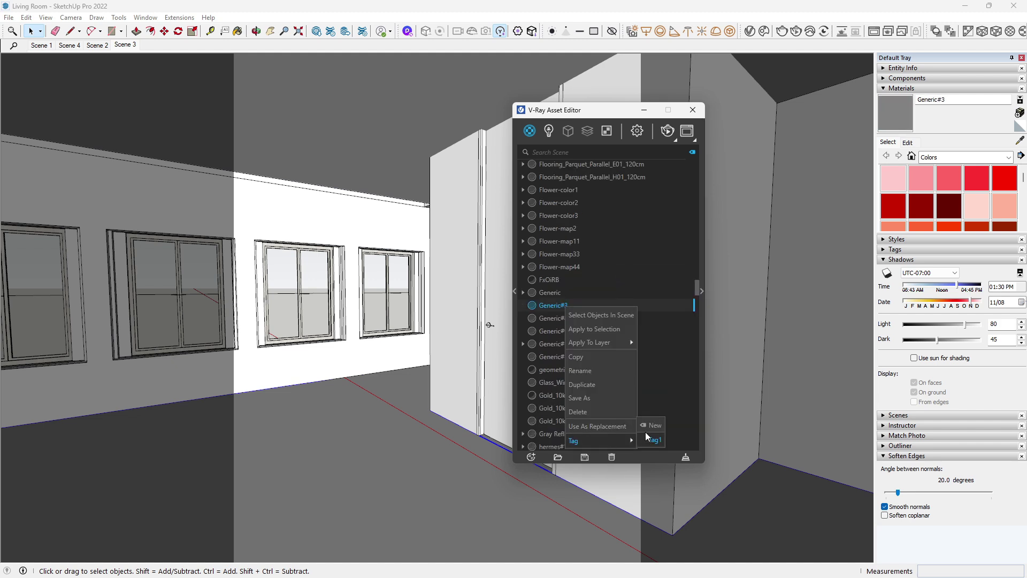
left_click(649, 438)
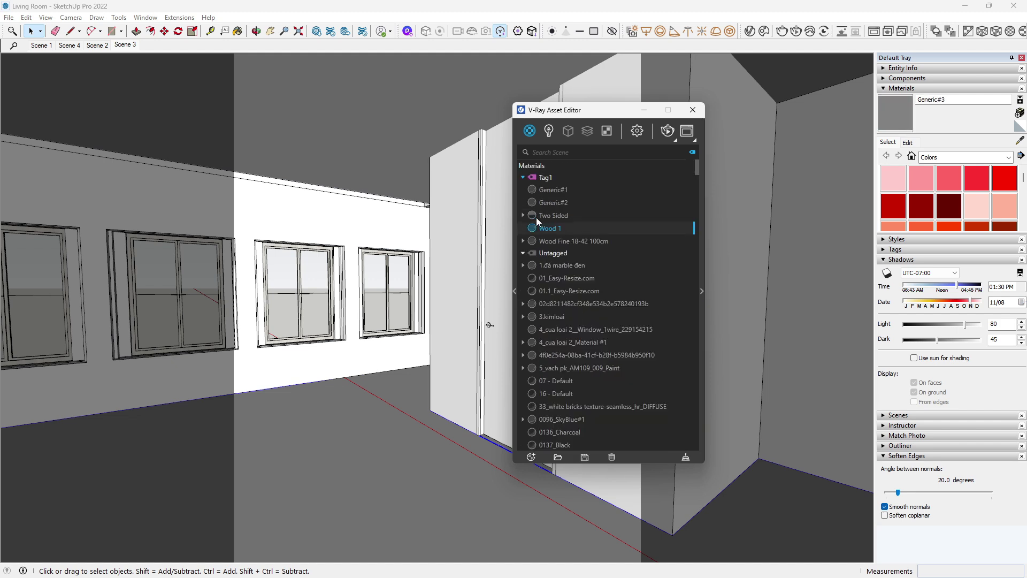
left_click(702, 291)
left_click_drag(630, 114, 480, 118)
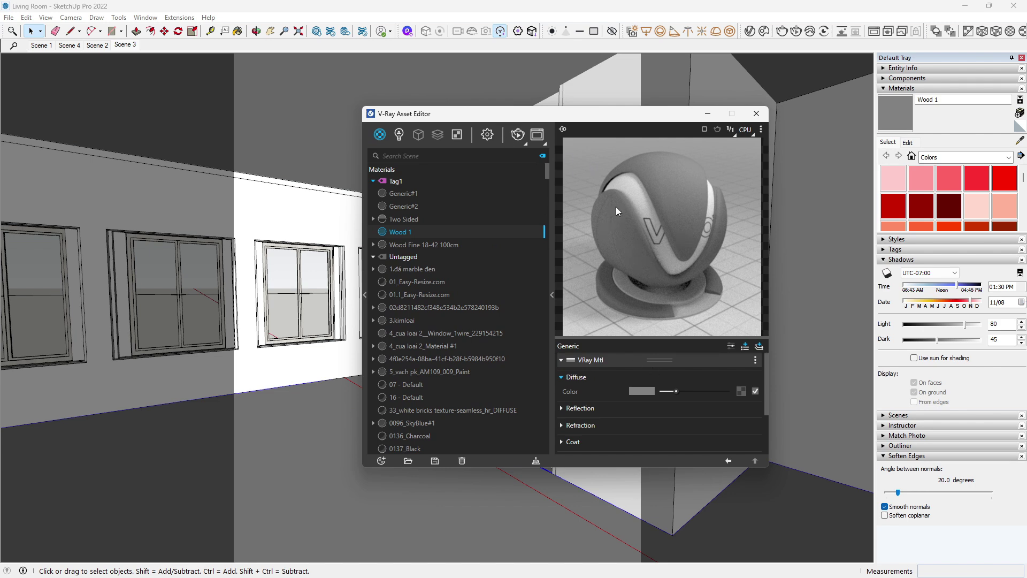
- Import the Wood Fine 18-42 100cm material from the Wood category of Chaos Cosmos
left_click(765, 31)
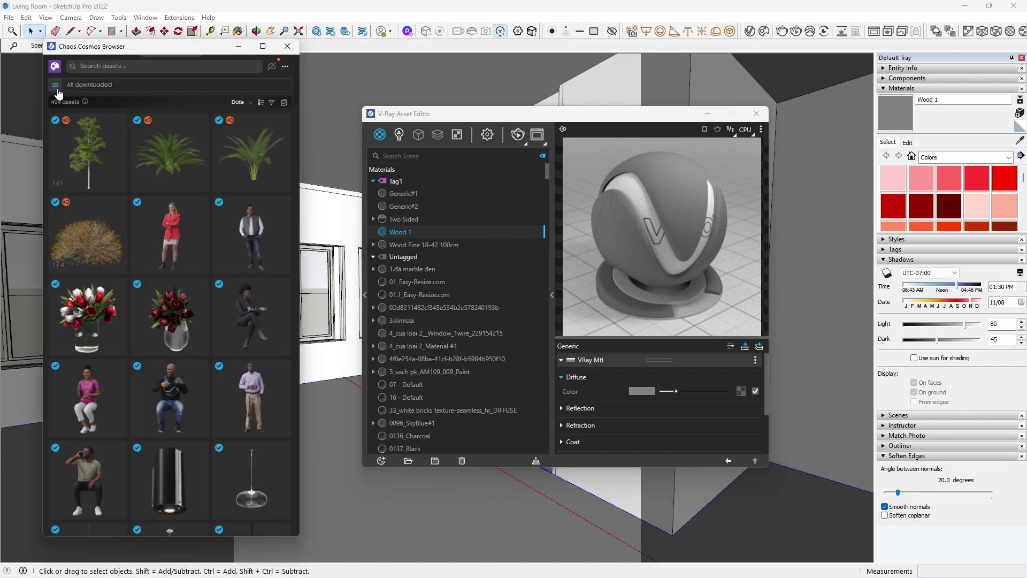
left_click(56, 86)
left_click(72, 138)
left_click(79, 275)
mouse_move(268, 204)
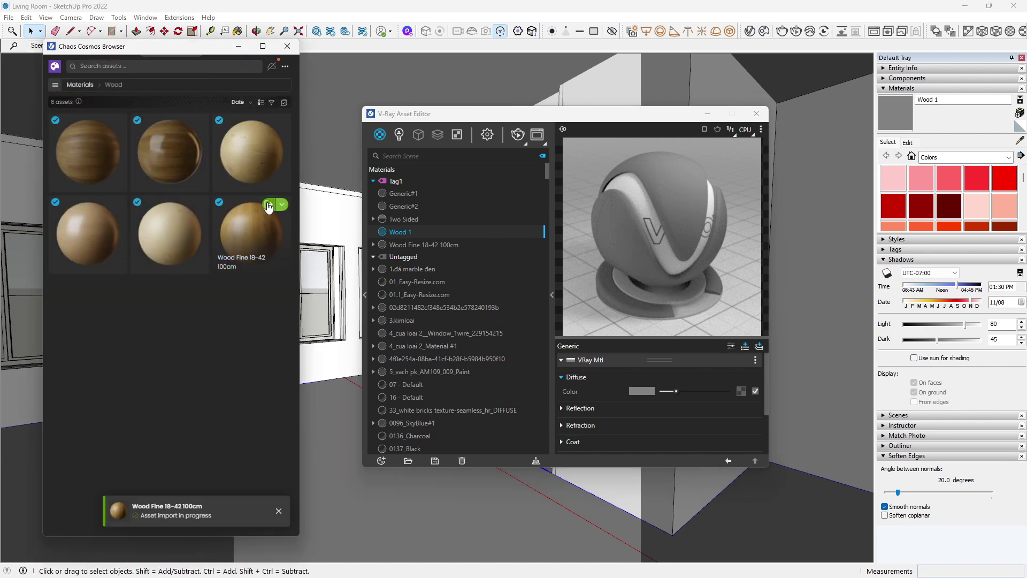
- Assign the Wood Fine 18-42 100cm material to Tag1 in the V-Ray material list
left_click(420, 245)
right_click(420, 245)
left_click(469, 383)
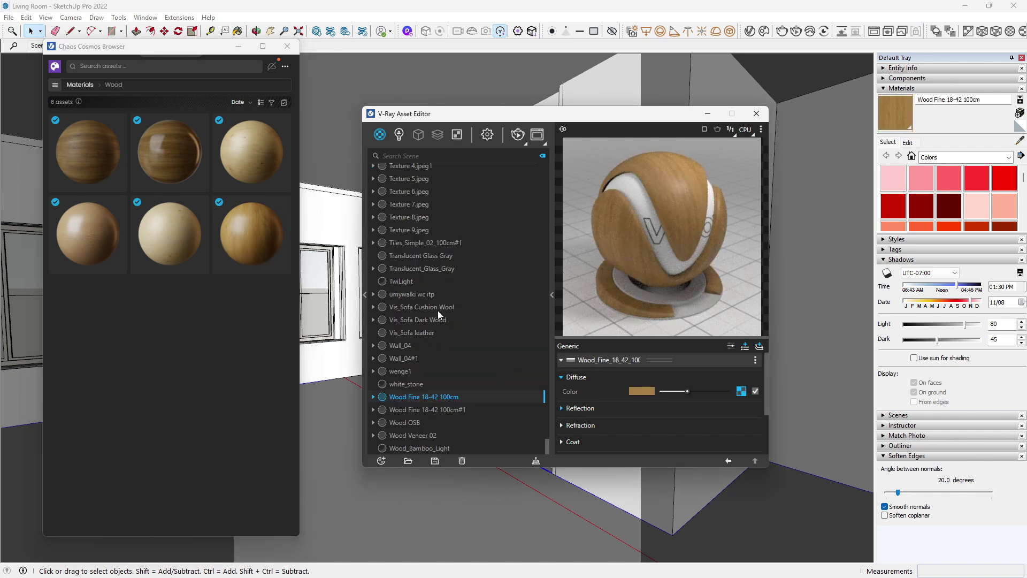
left_click(526, 404)
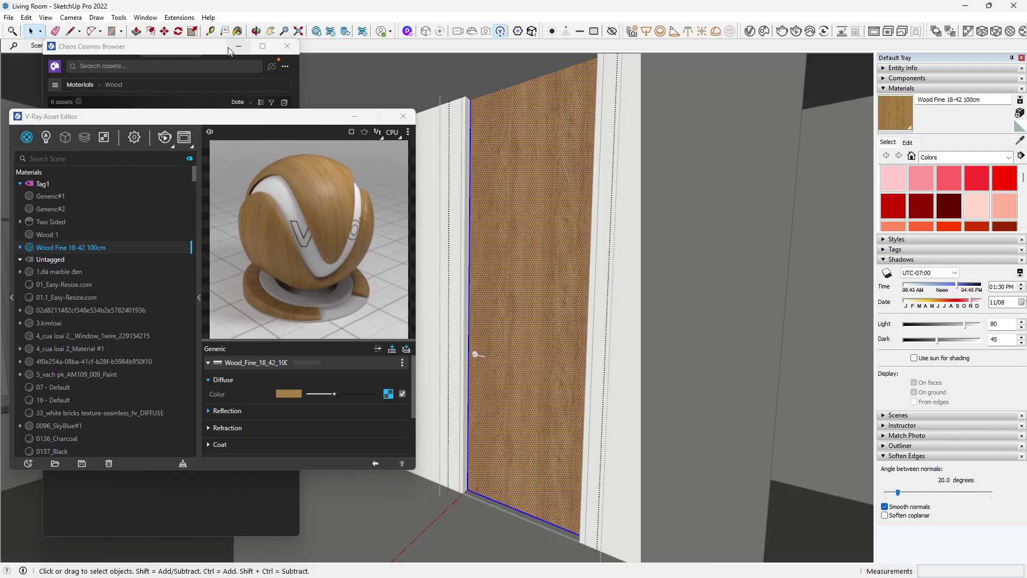
- Put the material windows away and paint the door near the windows and its frame with Wood Fine 18-42 100cm
left_click(239, 46)
left_click(134, 136)
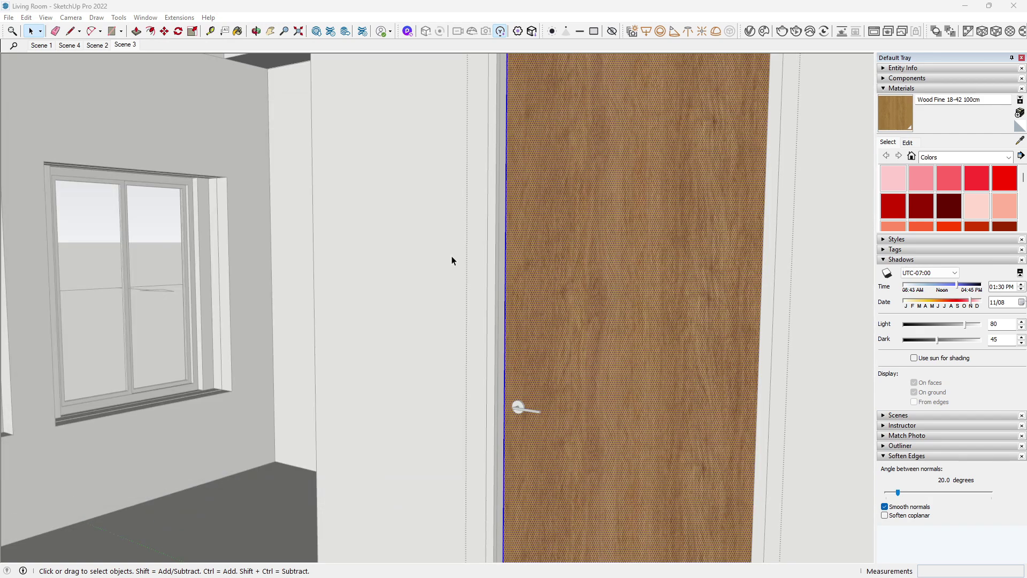
key("z")
scroll(448, 258, "down", 3)
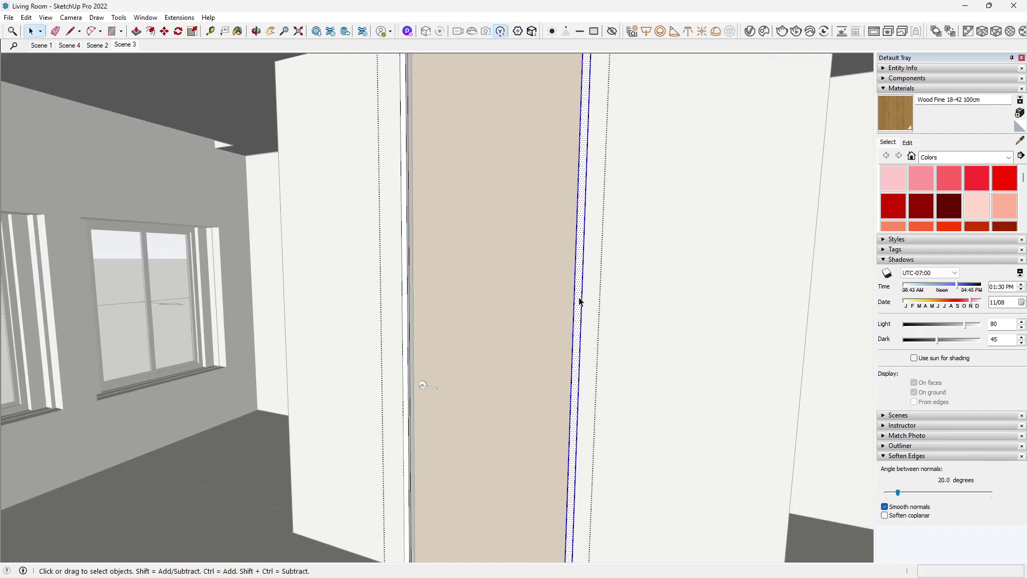
left_click(582, 219)
key("space")
key("Escape")
middle_click_drag(407, 337, 660, 403)
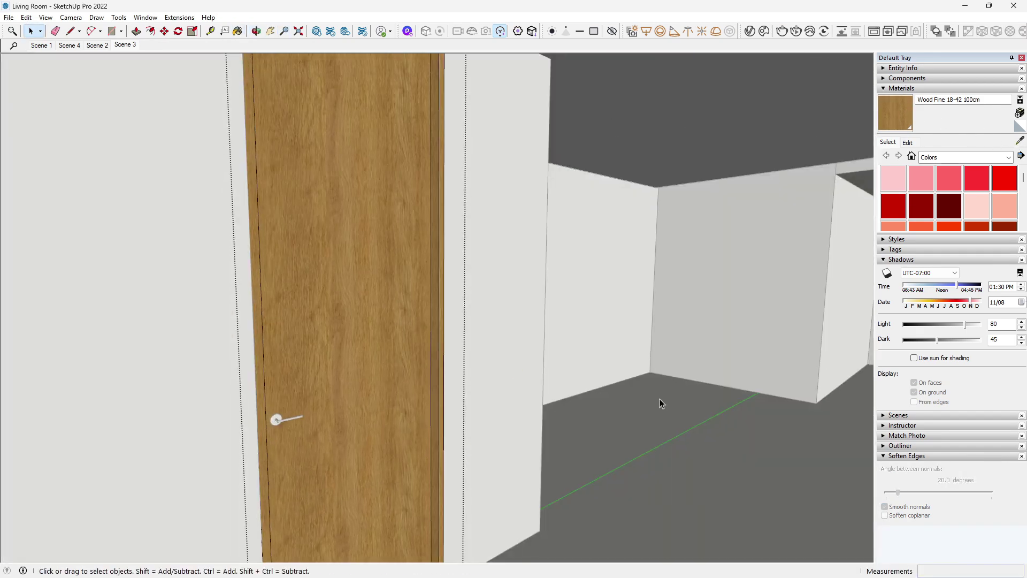
key("Escape")
key("Escape")
- Paint the door in the corner near the counter and its frame with Wood Fine 18-42 100cm
mouse_move(447, 388)
middle_mouse_down()
mouse_move(496, 407)
mouse_move(481, 396)
middle_mouse_up()
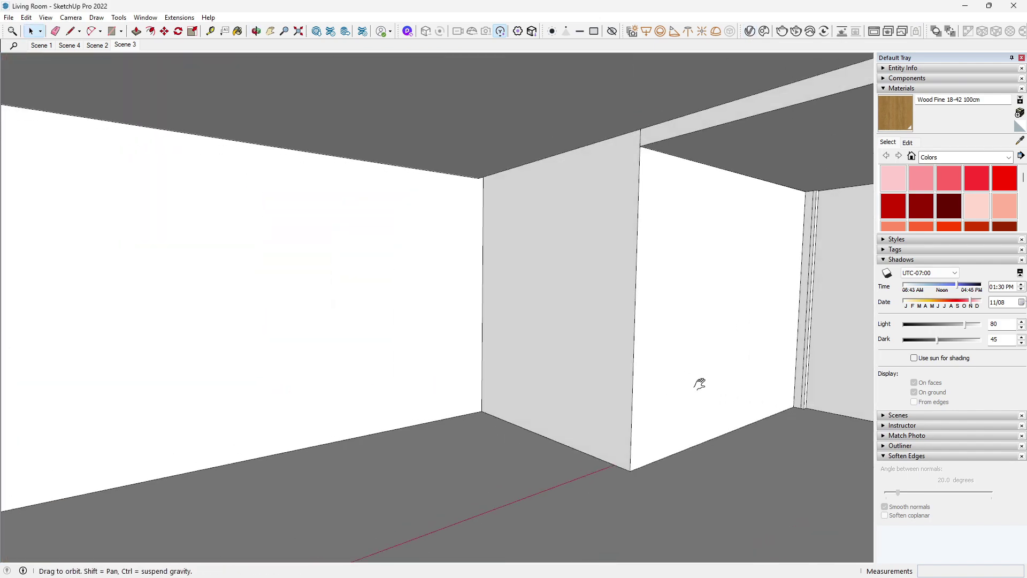
middle_click_drag(700, 401, 615, 360)
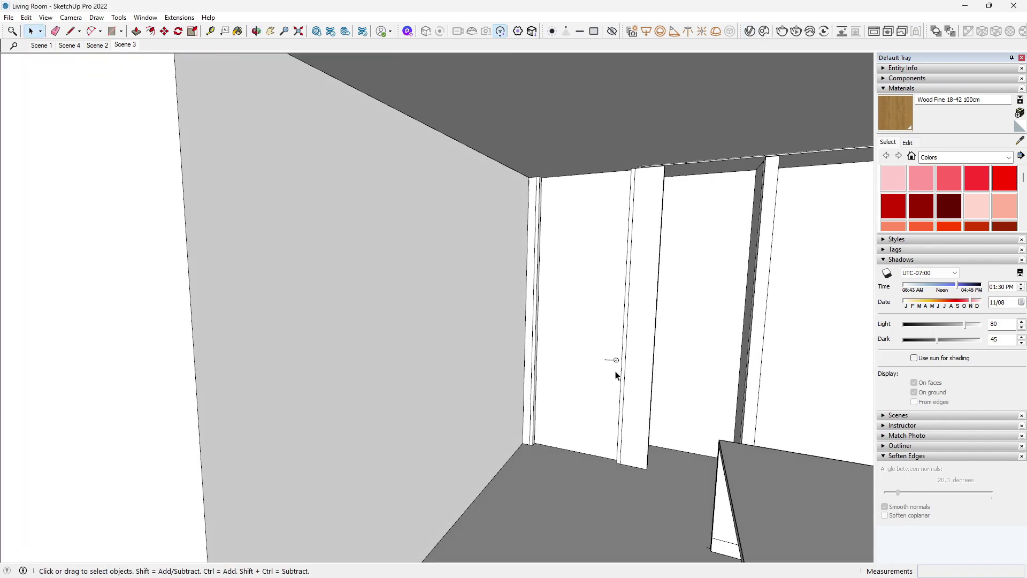
scroll(619, 326, "up", 3)
key("b")
left_click(539, 336)
key("space")
scroll(522, 337, "up", 3)
double_click(507, 323)
key("b")
left_click(507, 323)
key("space")
key("Escape")
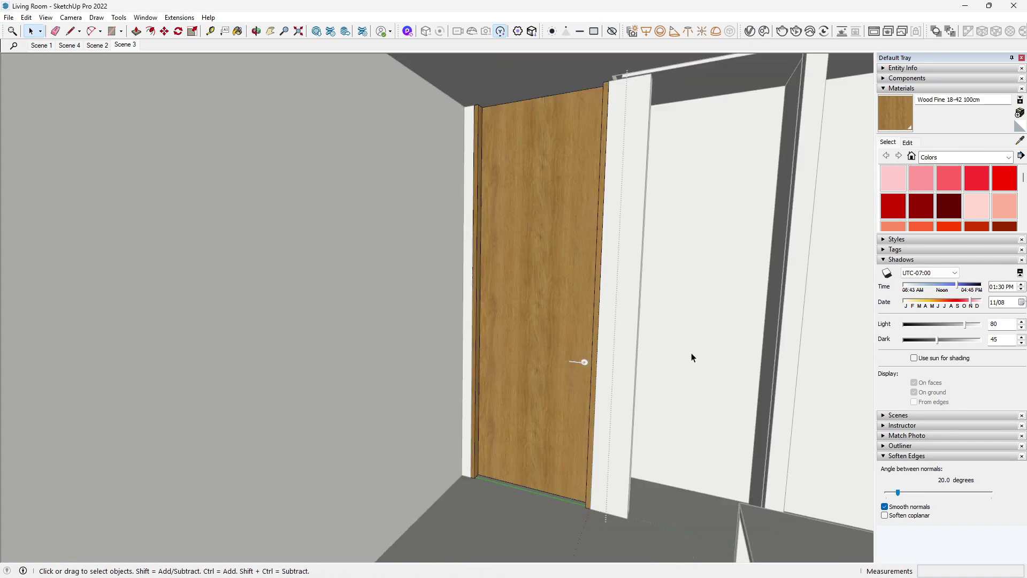
- Paint the recessed front panel of the counter with Wood Fine 18-42 100cm and leave its group
mouse_move(691, 356)
middle_mouse_down()
mouse_move(582, 397)
mouse_move(595, 448)
mouse_move(545, 385)
middle_mouse_up()
left_click(561, 362)
key("b")
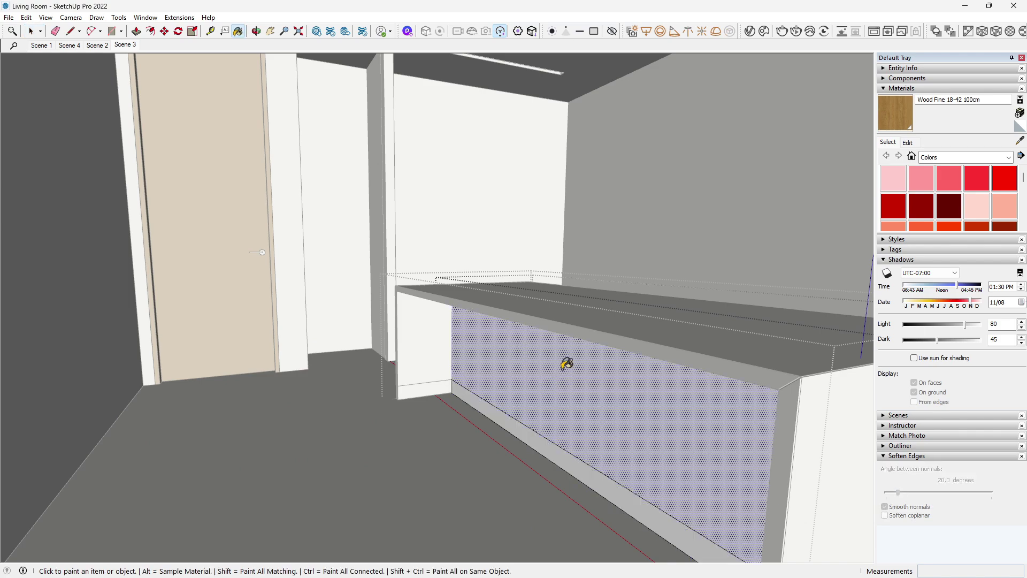
left_click(561, 362)
right_click(339, 209)
left_click(374, 236)
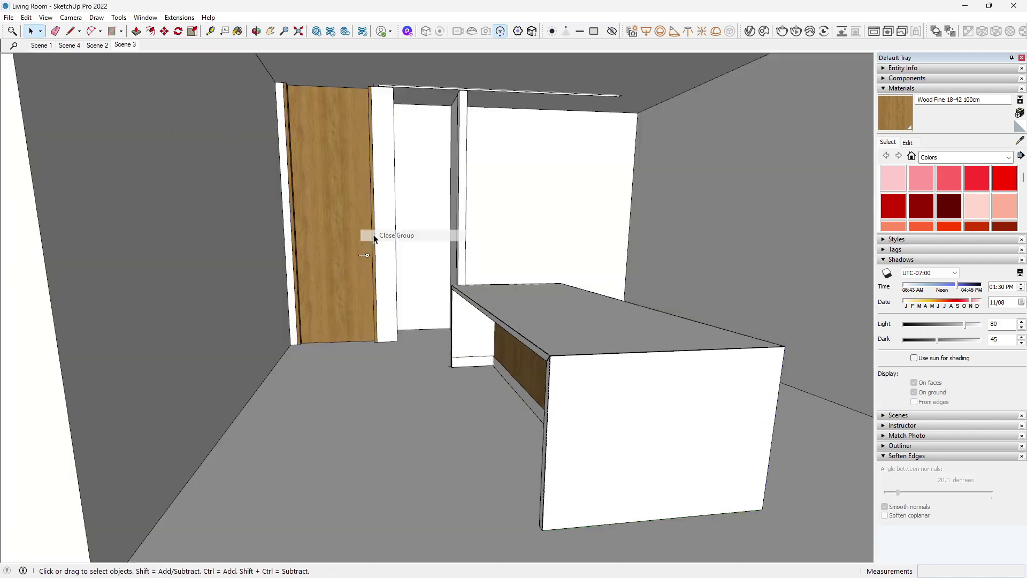
- Create a generic V-Ray material under Tag1 for the room's floor and name it Wood Floor
middle_click_drag(374, 239, 688, 408)
middle_click_drag(375, 385, 415, 456)
middle_click_drag(460, 436, 585, 396)
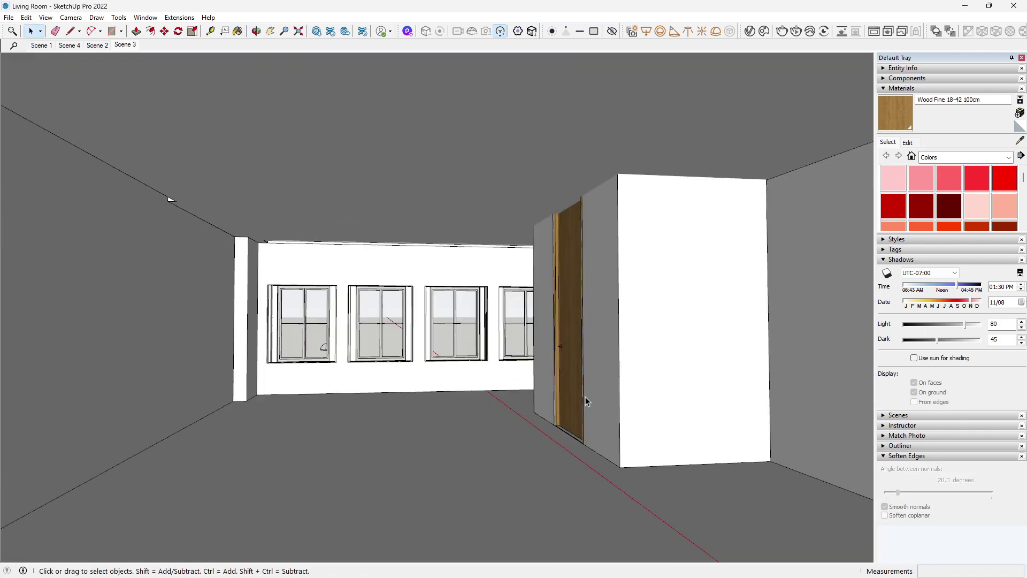
scroll(491, 319, "down", 2)
middle_click_drag(476, 397, 466, 433)
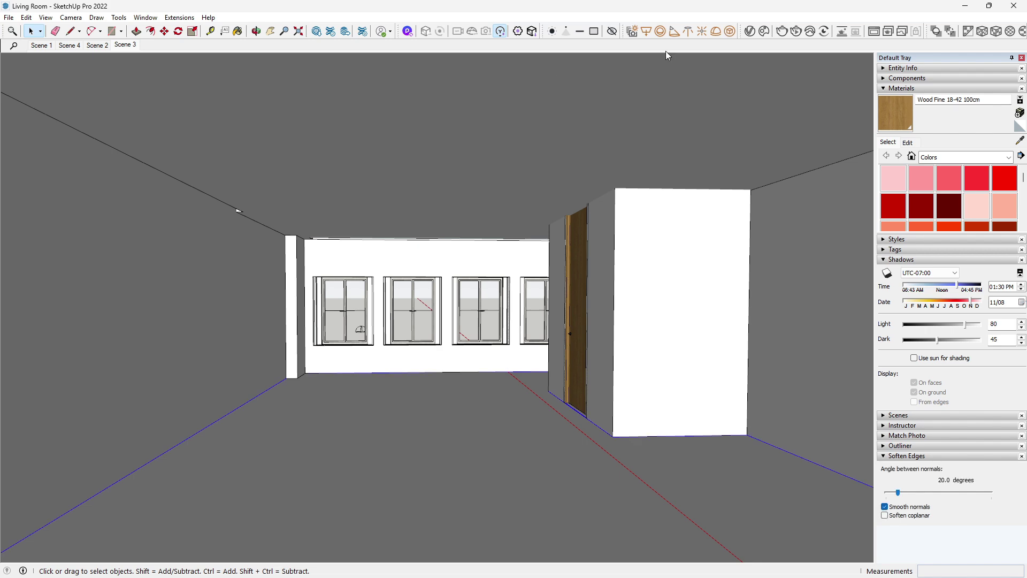
left_click(749, 31)
left_click(28, 463)
mouse_move(53, 450)
left_click(131, 286)
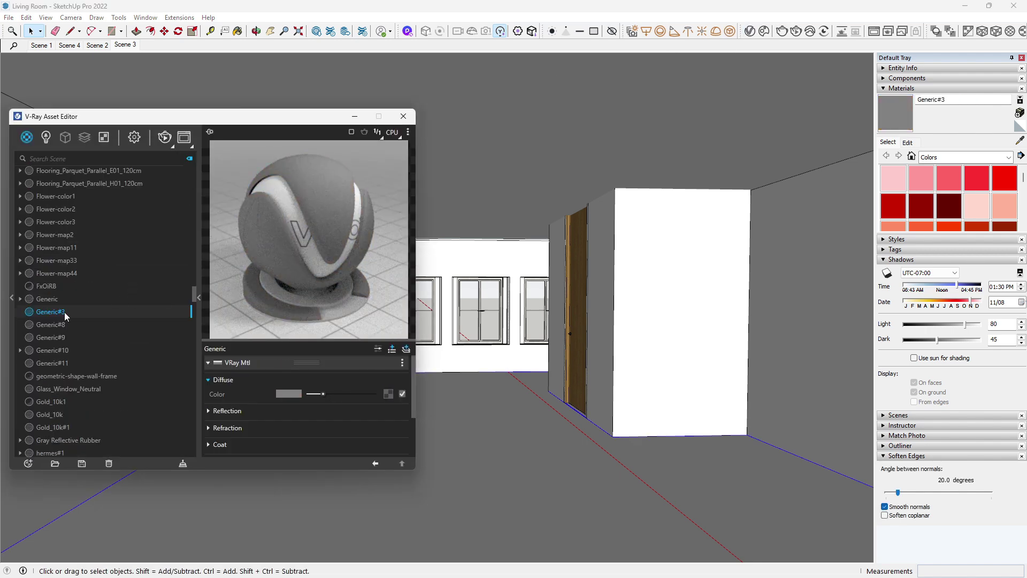
type("Wood Floor")
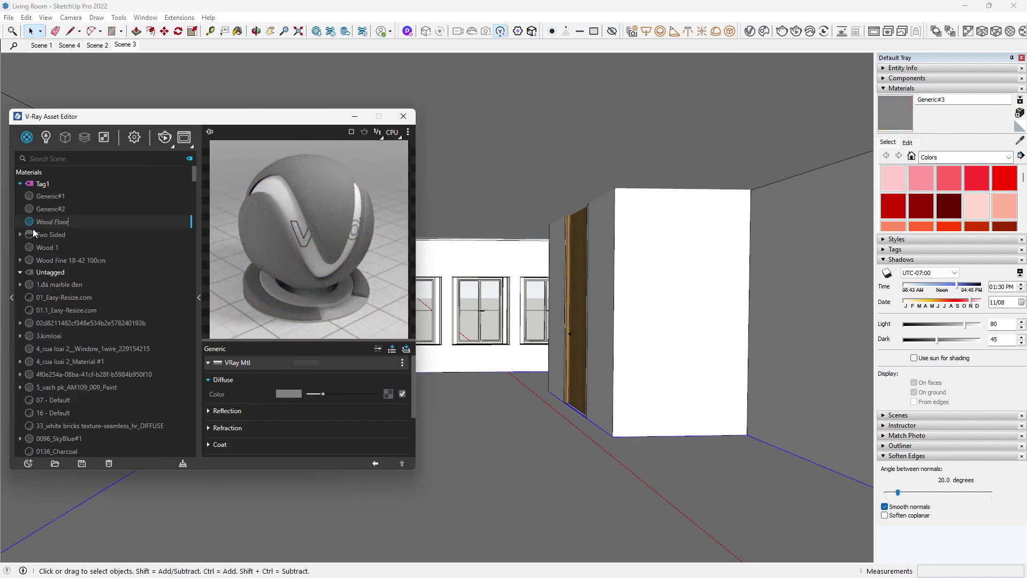
key("Return")
- Load the WoodFloor039_4K-JPG_Color image as a bitmap for the diffuse color of Wood Floor
left_click_drag(127, 120, 476, 94)
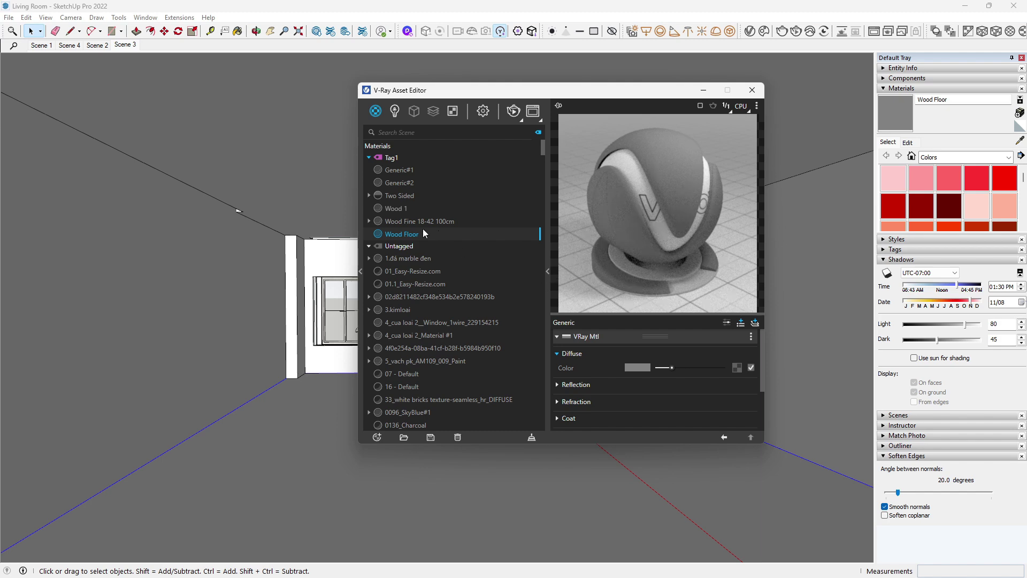
left_click(736, 368)
left_click(706, 188)
left_click(748, 355)
left_click(711, 119)
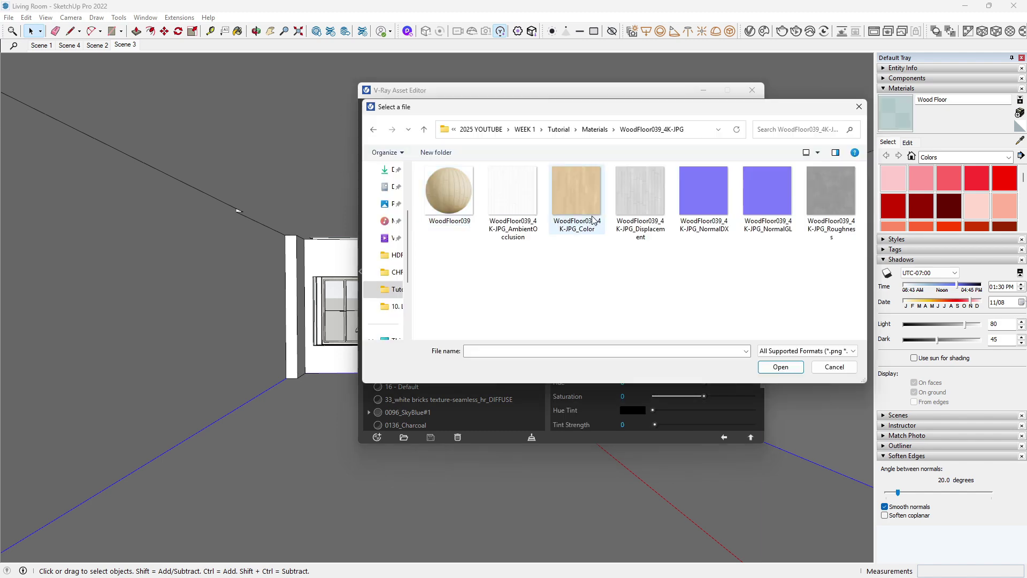
left_click(780, 367)
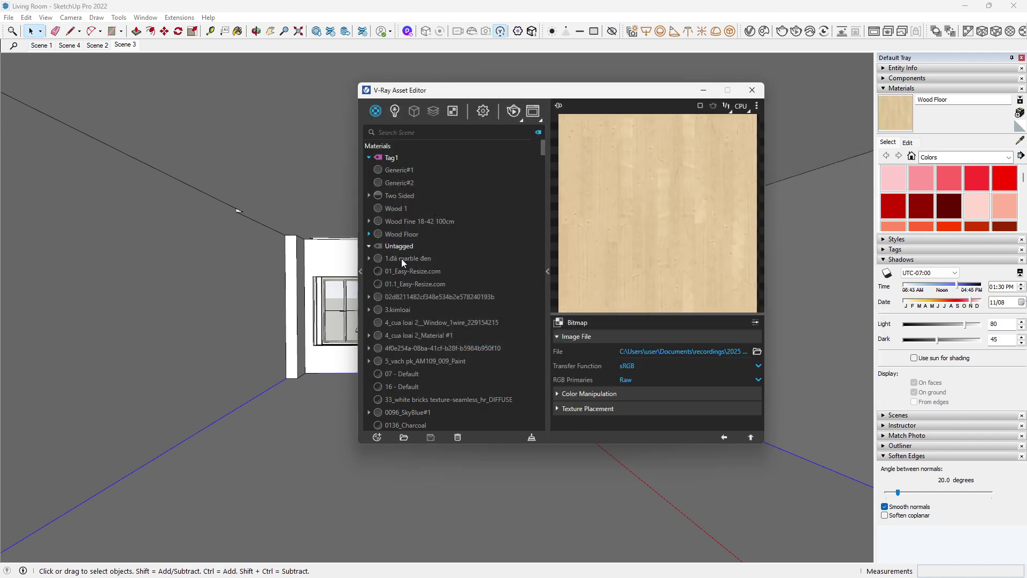
- Cover the room's floor with the Wood Floor material and set its texture width to 3000 mm
scroll(360, 519, "up", 3)
middle_click_drag(329, 386, 316, 470)
scroll(286, 470, "up", 4)
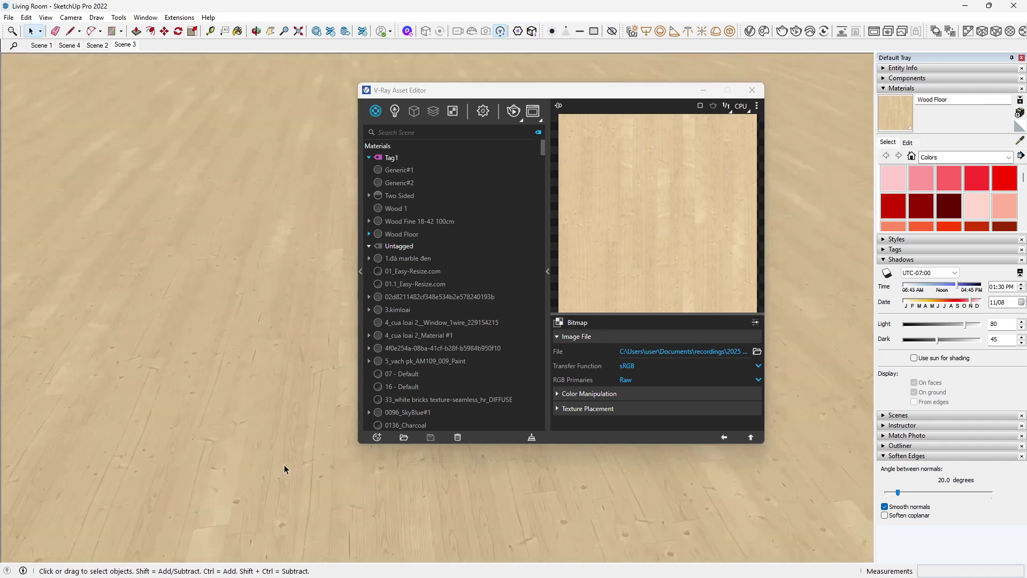
scroll(279, 418, "down", 10)
left_click(907, 142)
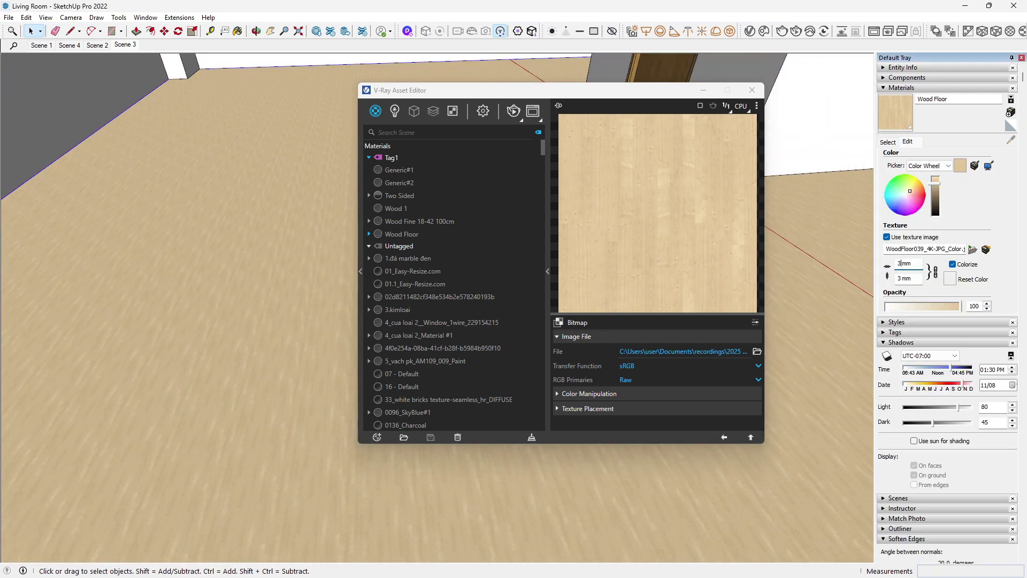
type("000")
key("Return")
scroll(278, 364, "down", 8)
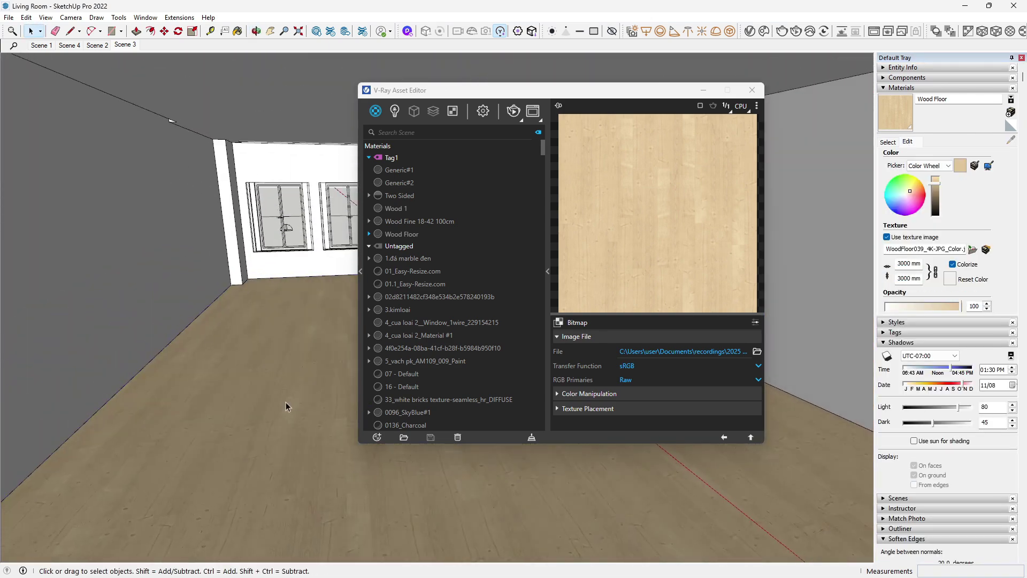
scroll(286, 402, "up", 2)
- Load maps from the WoodFloor039_4K-JPG folder for Wood Floor's reflection glossiness and its normal map bump
left_click(750, 437)
left_click(748, 384)
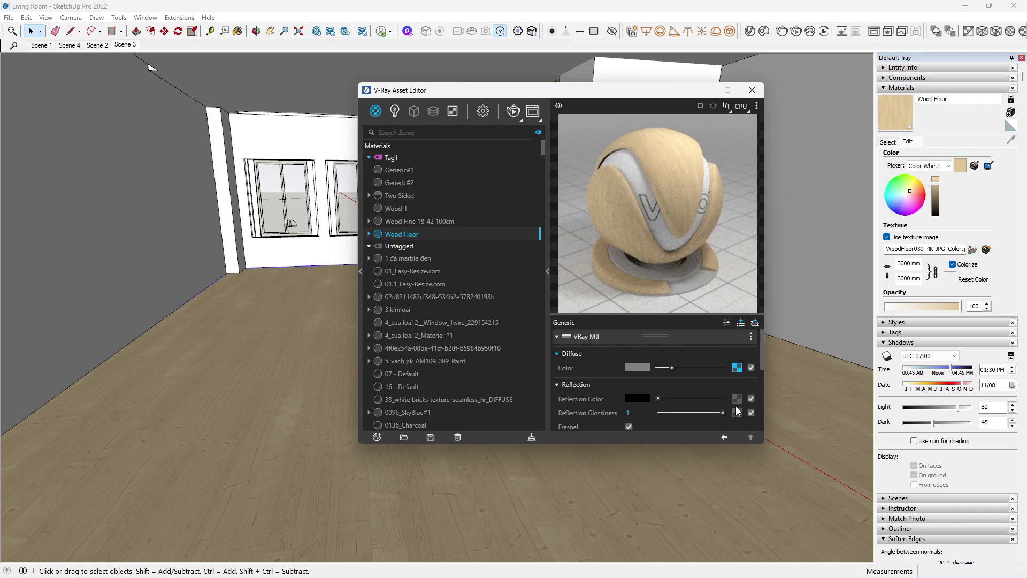
left_click(737, 413)
left_click(695, 119)
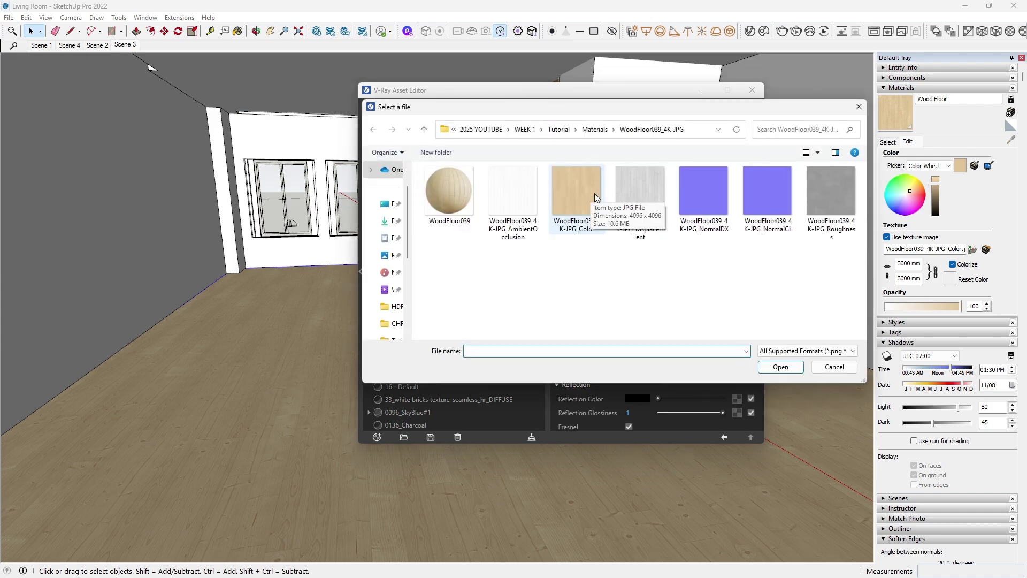
left_click(784, 367)
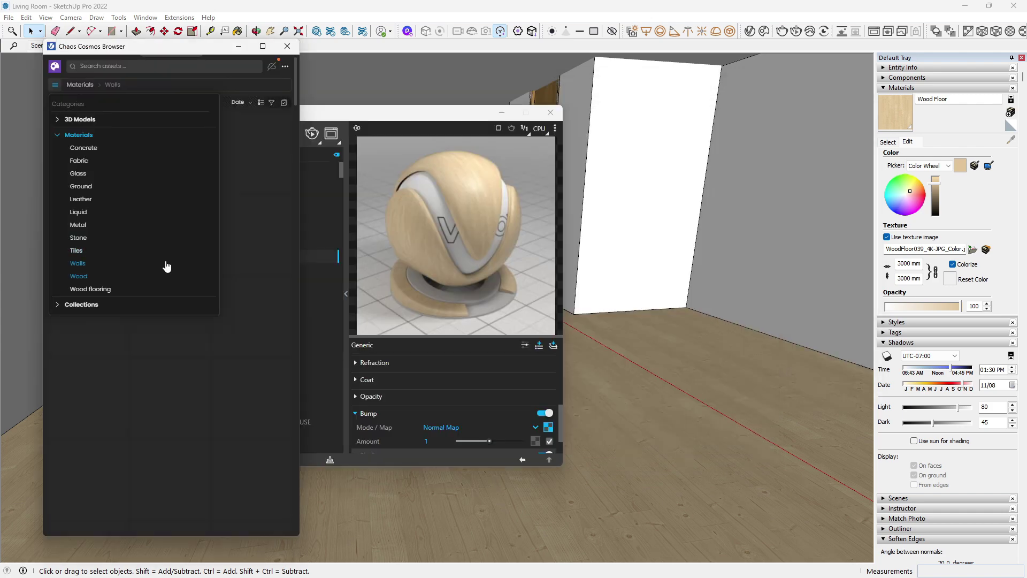
- Import Wall Stucco White 21-97 150cm from the Walls category of Chaos Cosmos and assign it to Tag1
mouse_move(89, 402)
left_click_drag(353, 113, 706, 87)
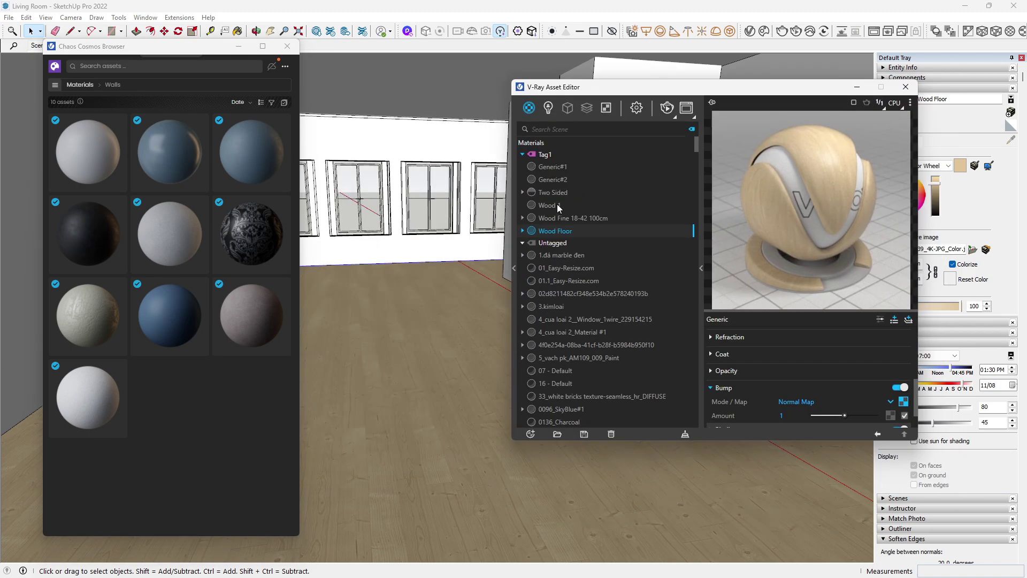
left_click(105, 369)
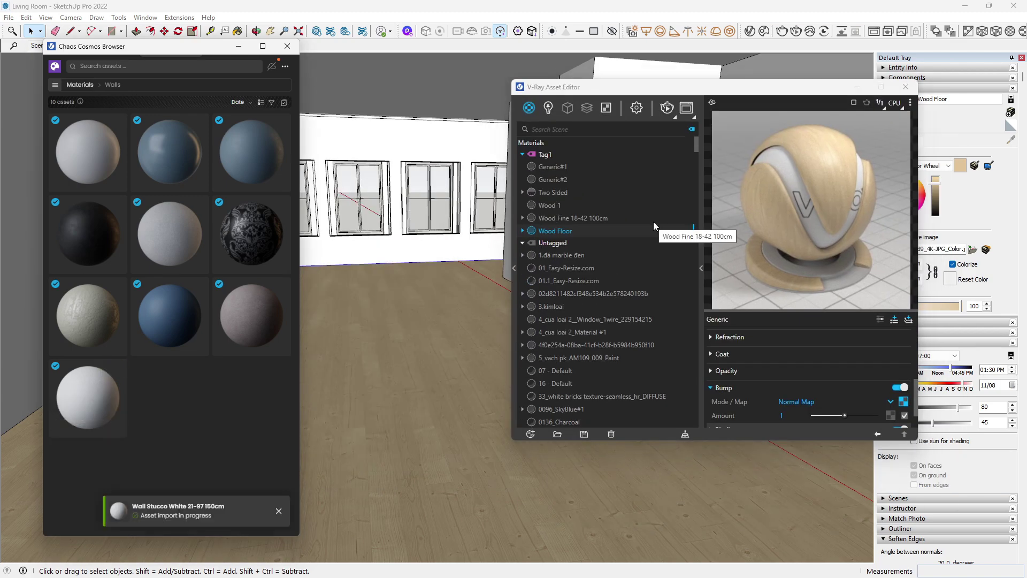
scroll(579, 307, "down", 15)
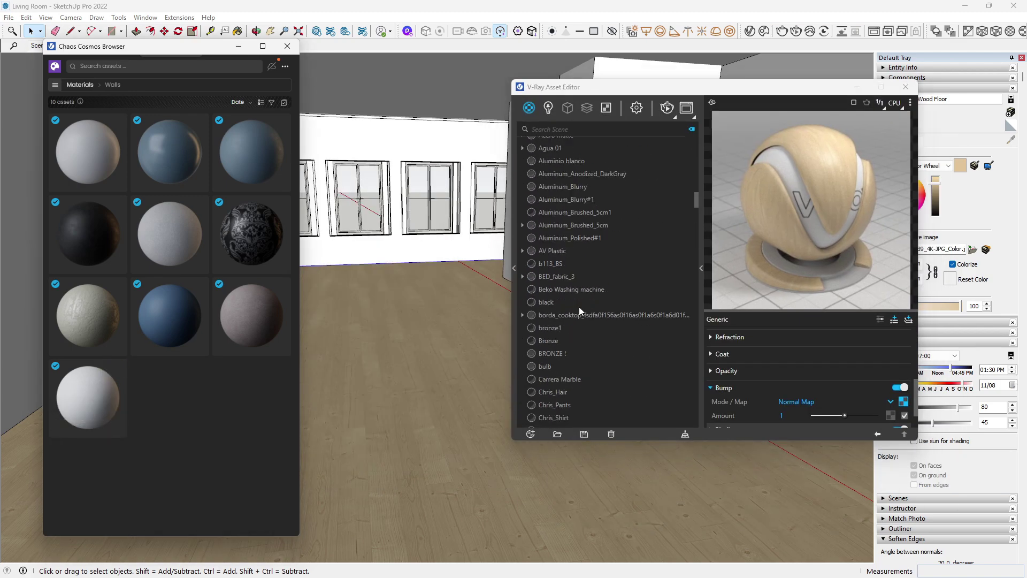
left_click_drag(695, 214, 675, 409)
right_click(599, 351)
mouse_move(636, 341)
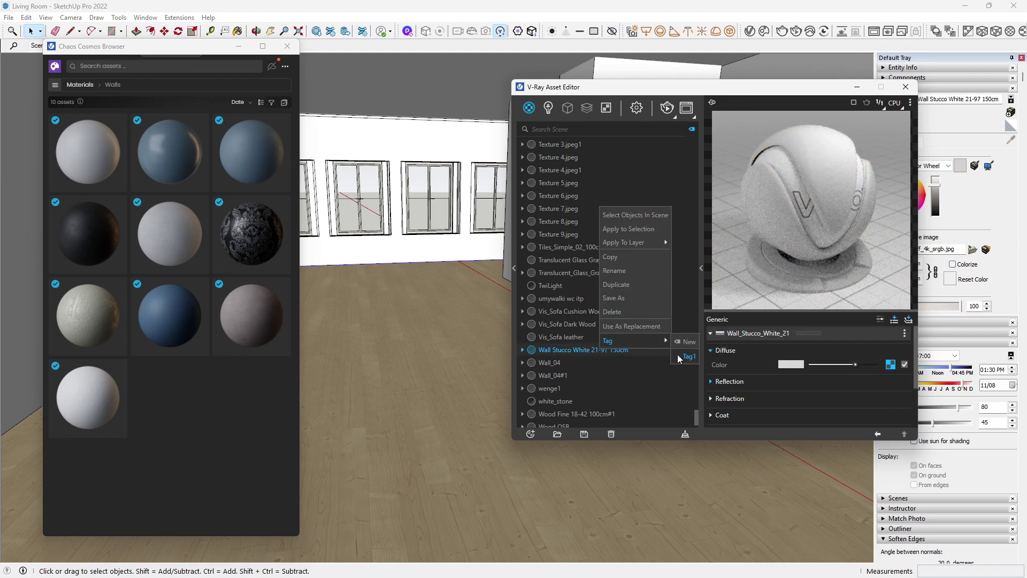
left_click(679, 355)
- Close the asset browser and apply Wall Stucco White 21-97 150cm to the room's side wall and ceiling
left_click(287, 46)
triple_click(172, 157)
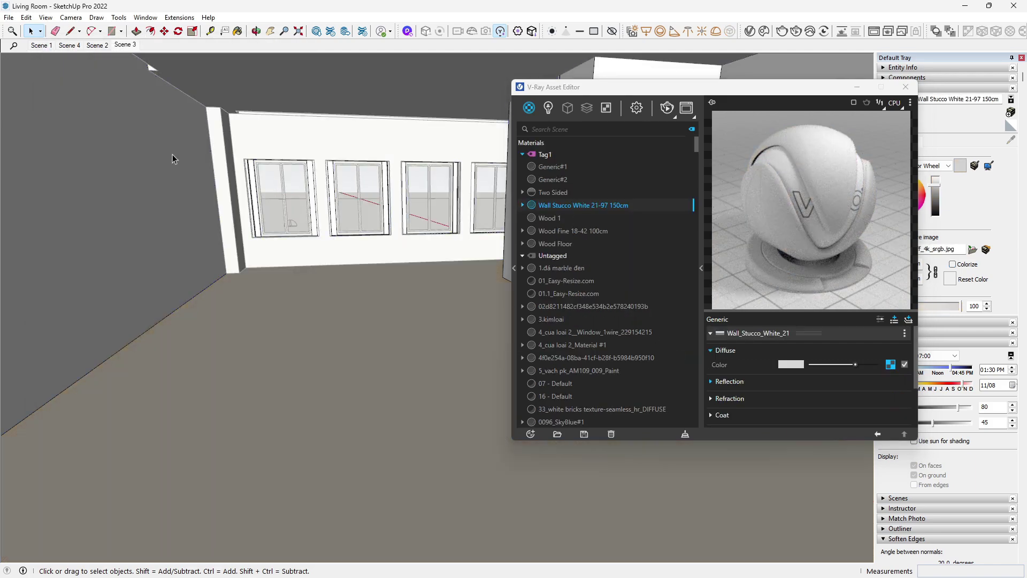
right_click(581, 208)
left_click(604, 232)
triple_click(333, 78)
right_click(558, 206)
left_click(584, 226)
- Apply Wall Stucco White 21-97 150cm to the boxed-out partition and the window and door reveals
left_click_drag(737, 92, 369, 105)
right_click(219, 220)
left_click(537, 100)
scroll(626, 165, "up", 4)
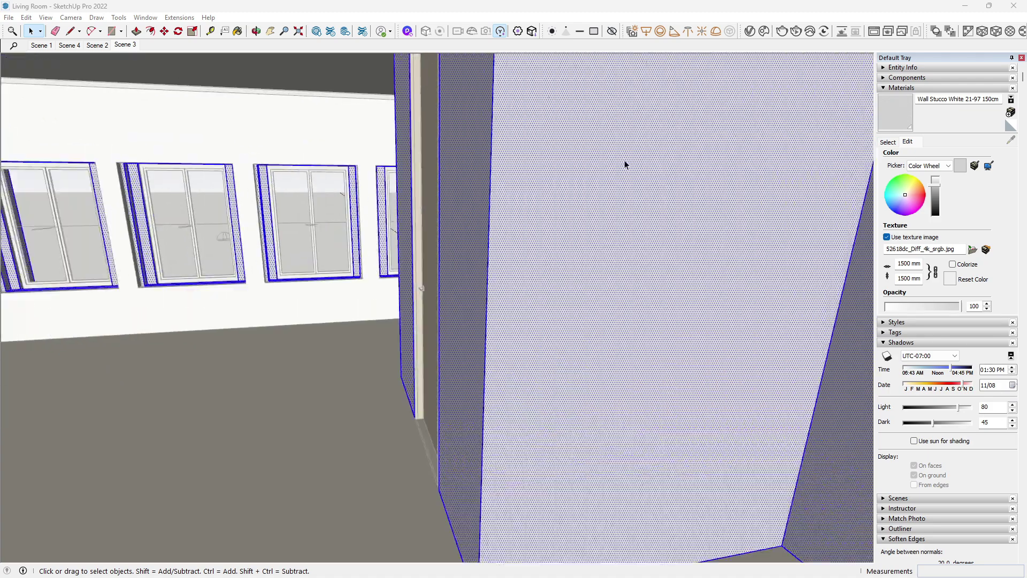
middle_click_drag(626, 165, 451, 293)
scroll(453, 293, "down", 3)
scroll(456, 292, "down", 2)
- Apply Wall Stucco White 21-97 150cm to the wall with the windows and inspect its upper edge
double_click(222, 359)
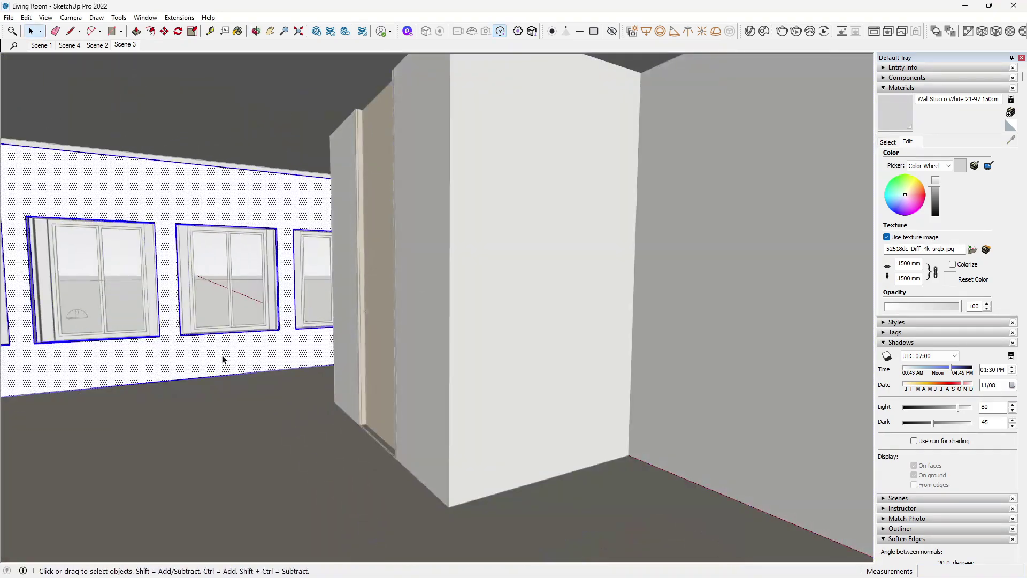
right_click(244, 219)
left_click(276, 241)
left_click_drag(412, 103, 624, 175)
scroll(169, 130, "up", 5)
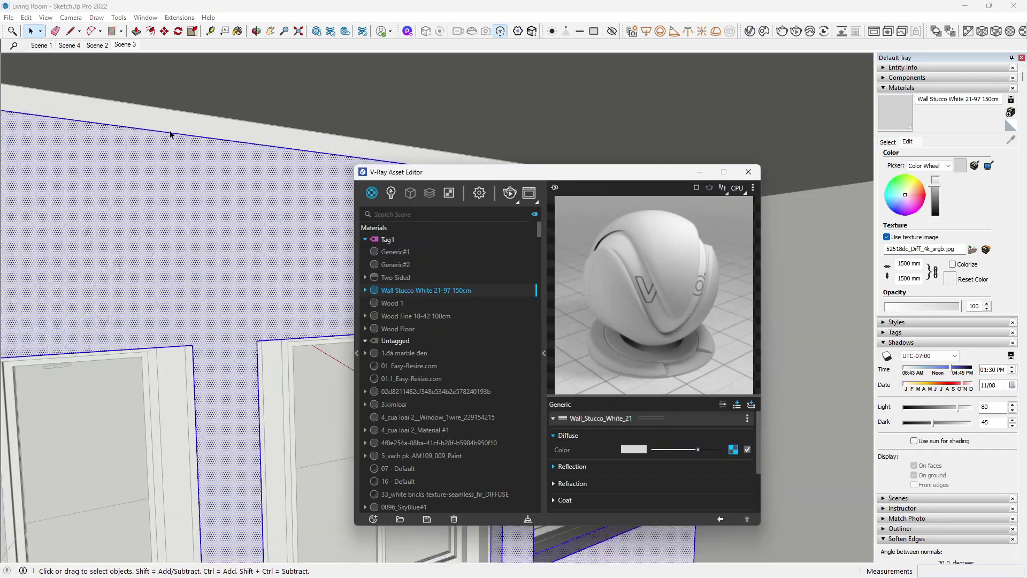
left_click(169, 130)
scroll(174, 208, "down", 5)
- Import Stucco A01 50cm from the Walls category of Chaos Cosmos and assign it to Tag1
left_click(763, 32)
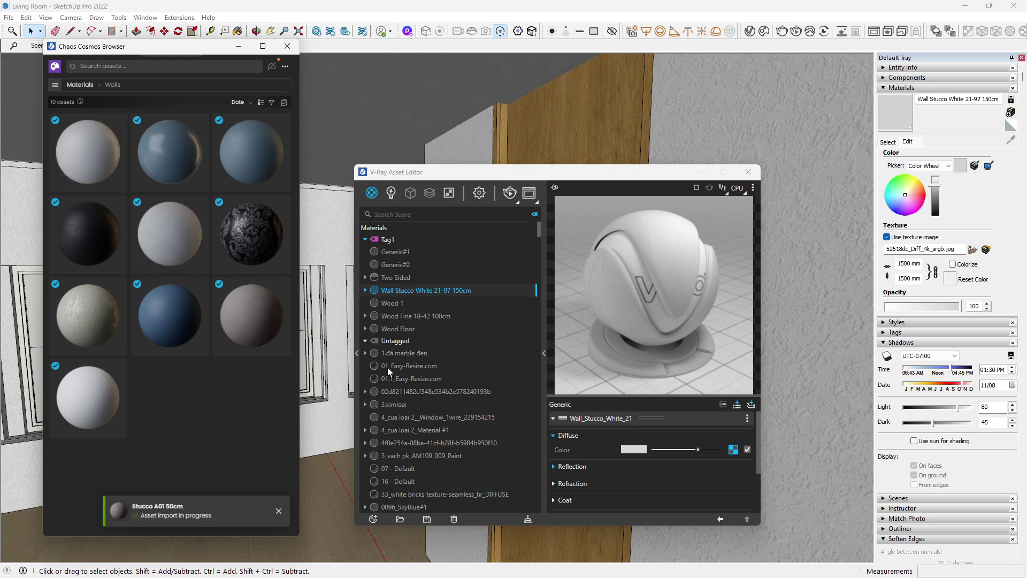
right_click(413, 369)
left_click(449, 391)
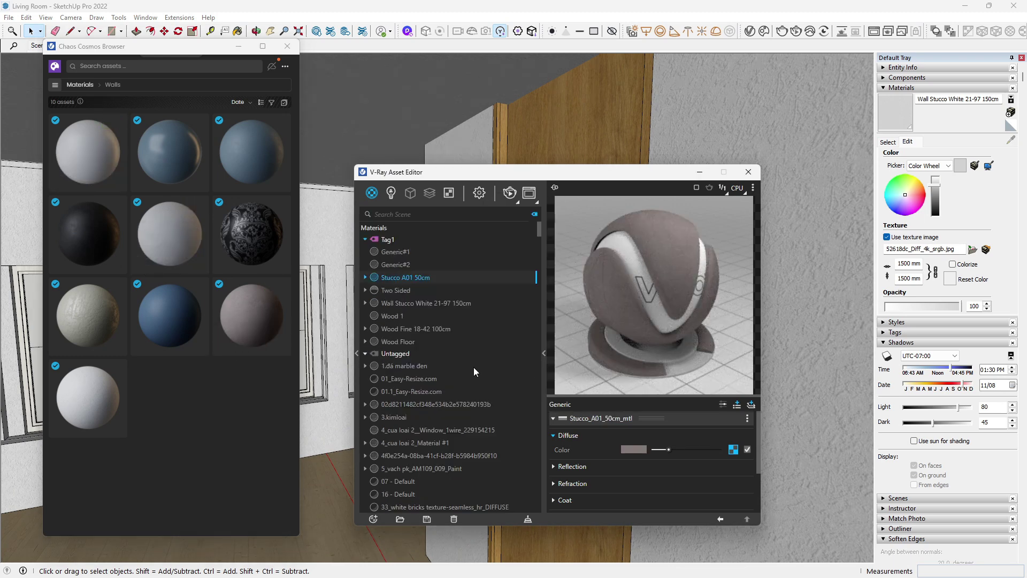
- Replace Wall Stucco White 21-97 150cm on the room's walls with Stucco A01 50cm
right_click(420, 303)
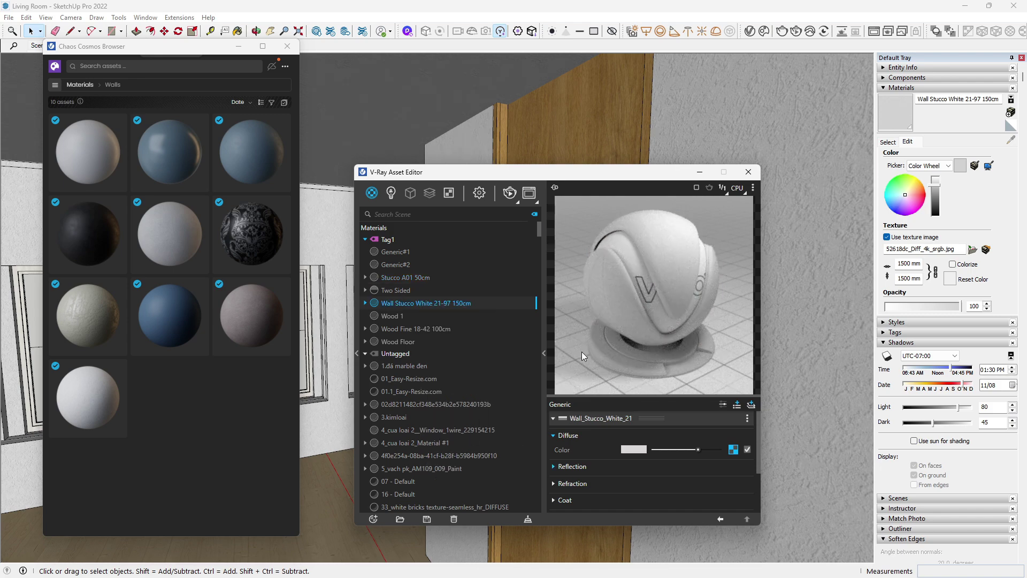
left_click_drag(663, 176, 476, 182)
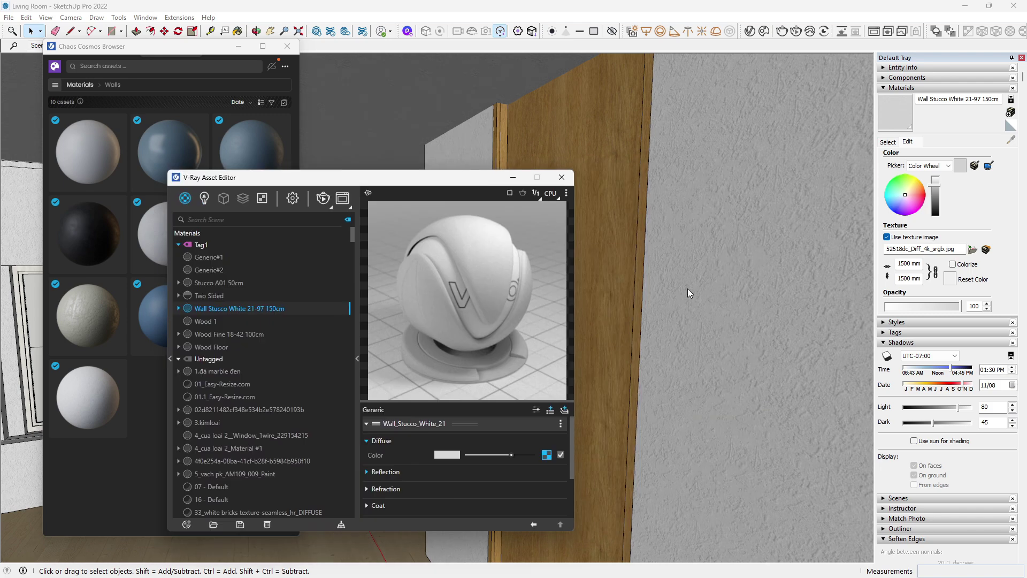
middle_click_drag(688, 293, 710, 321)
left_click(221, 284)
- Adjust the diffuse texture of Stucco A01 50cm so the plaster becomes a pale neutral grey
left_click(546, 454)
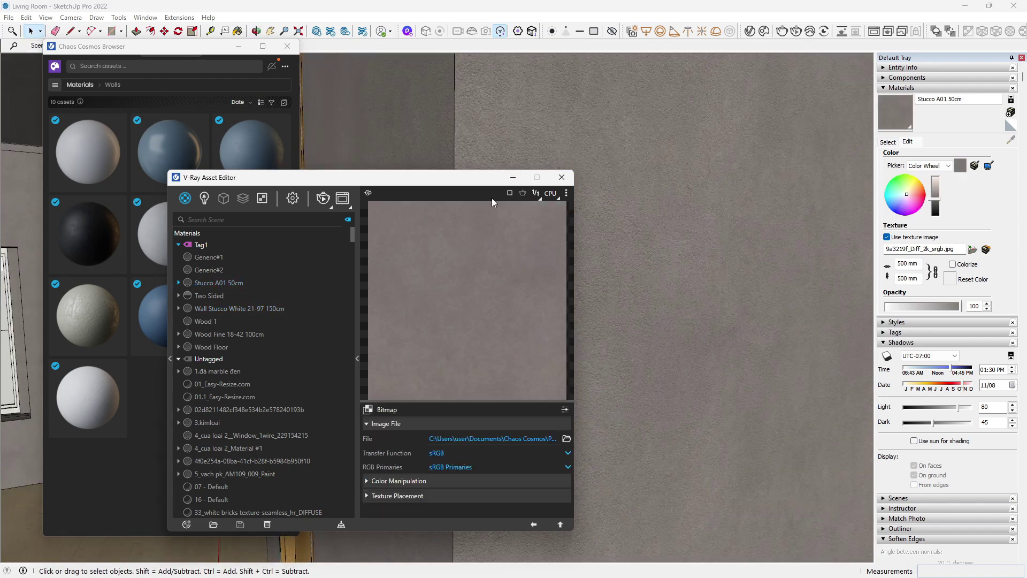
left_click_drag(492, 179, 461, 76)
left_click(529, 421)
right_click(516, 351)
mouse_move(495, 332)
left_click(449, 172)
left_click_drag(542, 357, 518, 393)
left_click(474, 364)
left_click(471, 396)
left_click(503, 421)
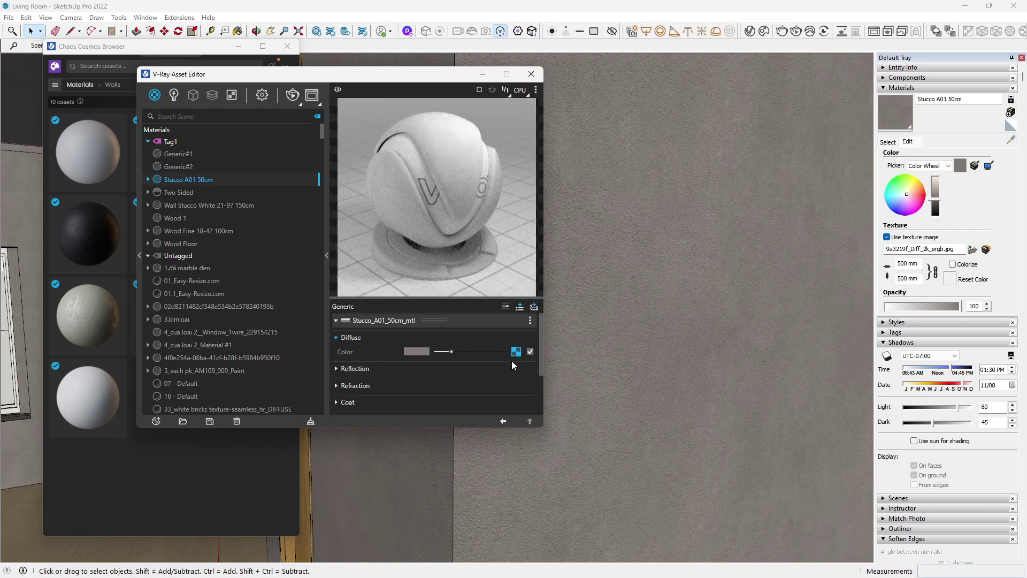
left_click(515, 351)
left_click(504, 421)
left_click(516, 352)
left_click(504, 420)
- Close the material windows and set the texture width of Stucco A01 50cm to 3000 mm
left_click(531, 74)
left_click(287, 46)
scroll(353, 407, "down", 3)
middle_click_drag(353, 407, 551, 377, "shift")
scroll(483, 401, "down", 5)
scroll(633, 346, "up", 2)
left_click_drag(911, 264, 890, 263)
type("3000")
key("Return")
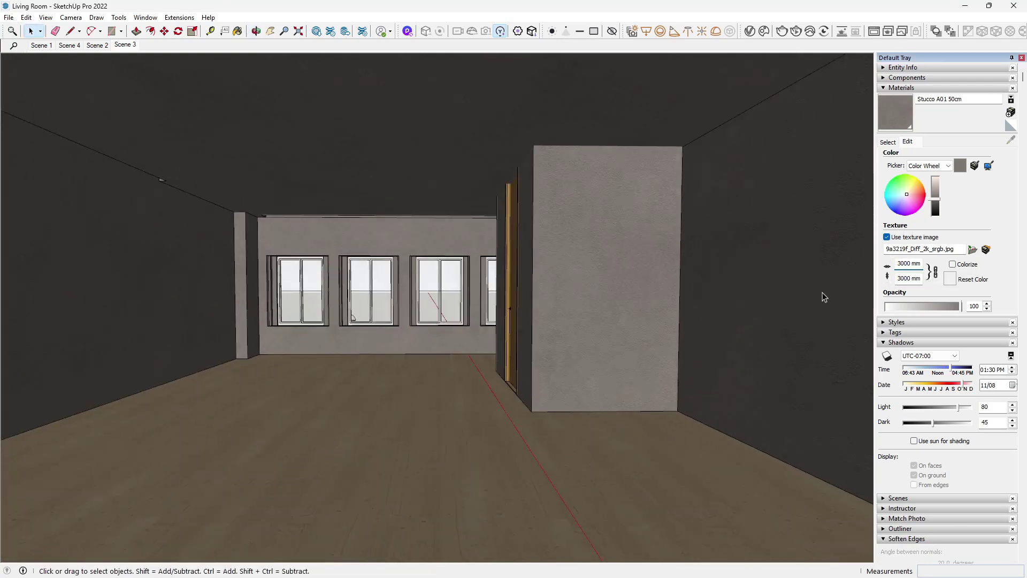
- Set the normal map bump amount of Stucco A01 50cm to about 0.65 and close the material editor
scroll(633, 335, "up", 3)
middle_click_drag(632, 334, 709, 345)
left_click(750, 31)
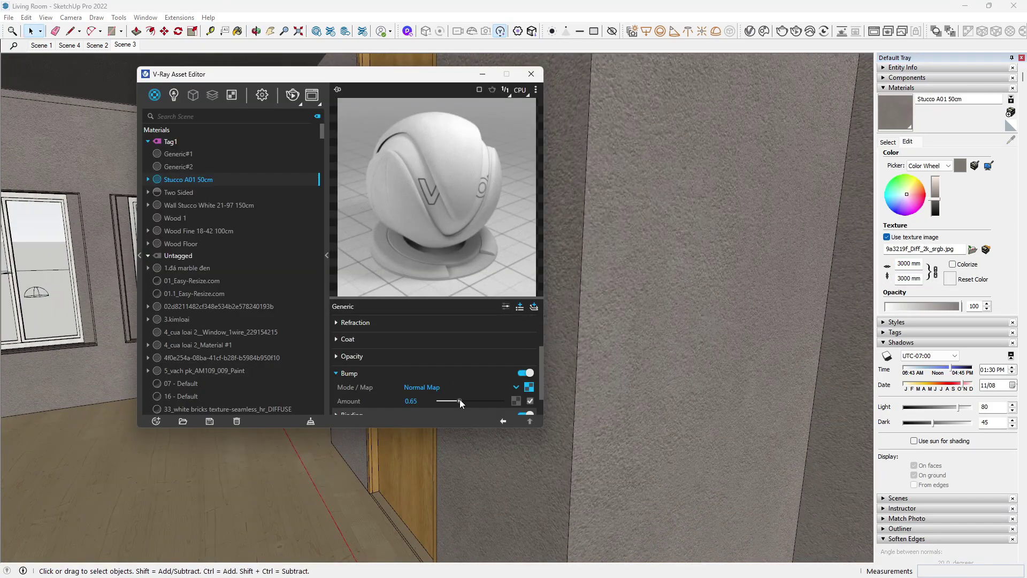
left_click(532, 74)
- Return to the Scene 3 camera, start an interactive V-Ray render and toggle the Display Correction layer
left_click(125, 45)
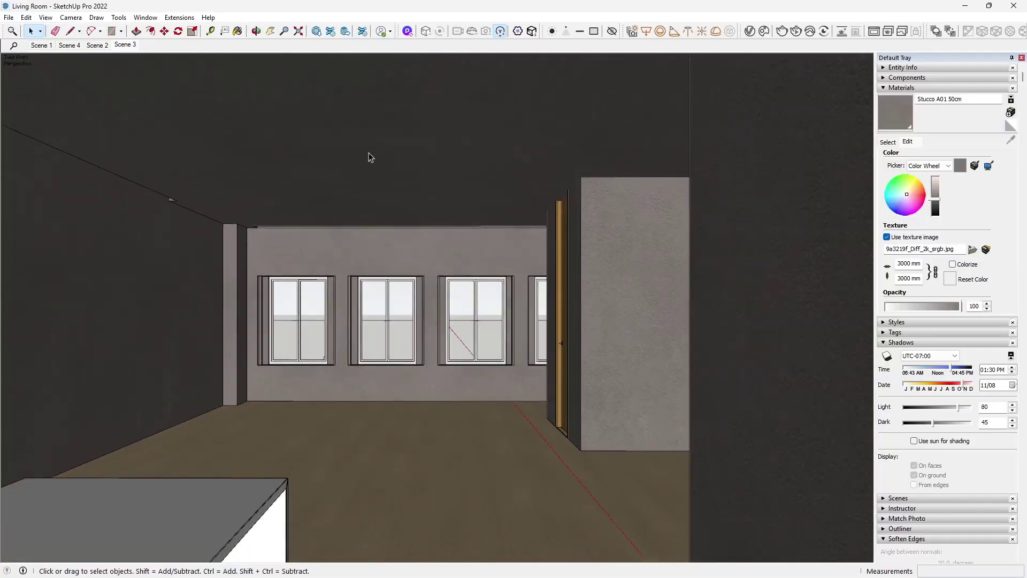
left_click(764, 30)
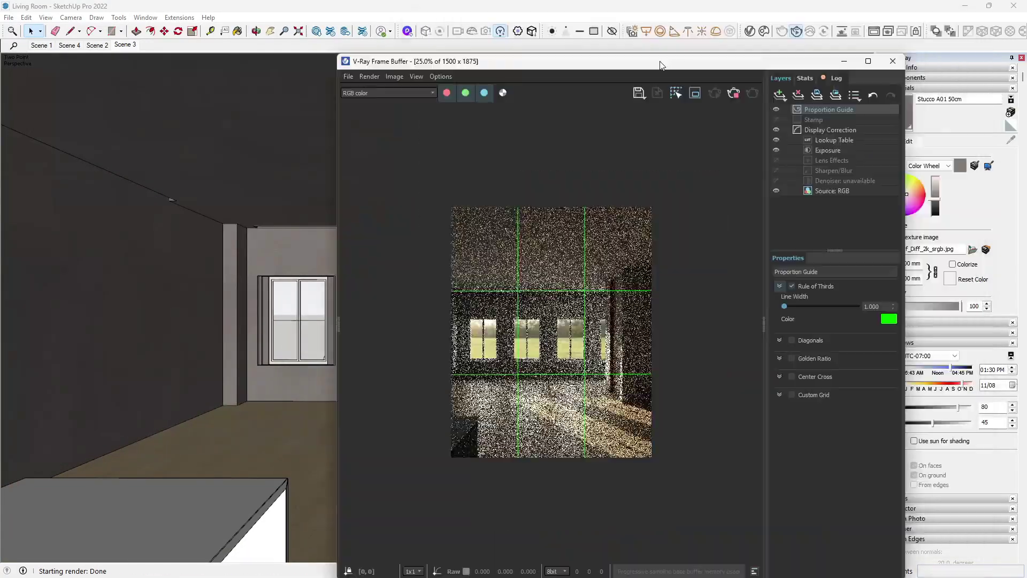
left_click_drag(661, 65, 485, 54)
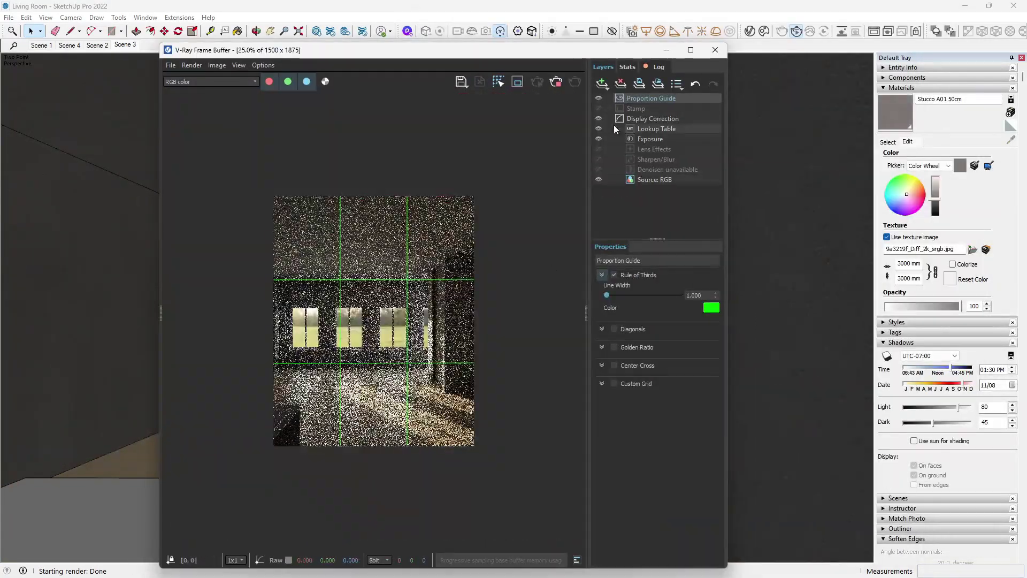
left_click(598, 118)
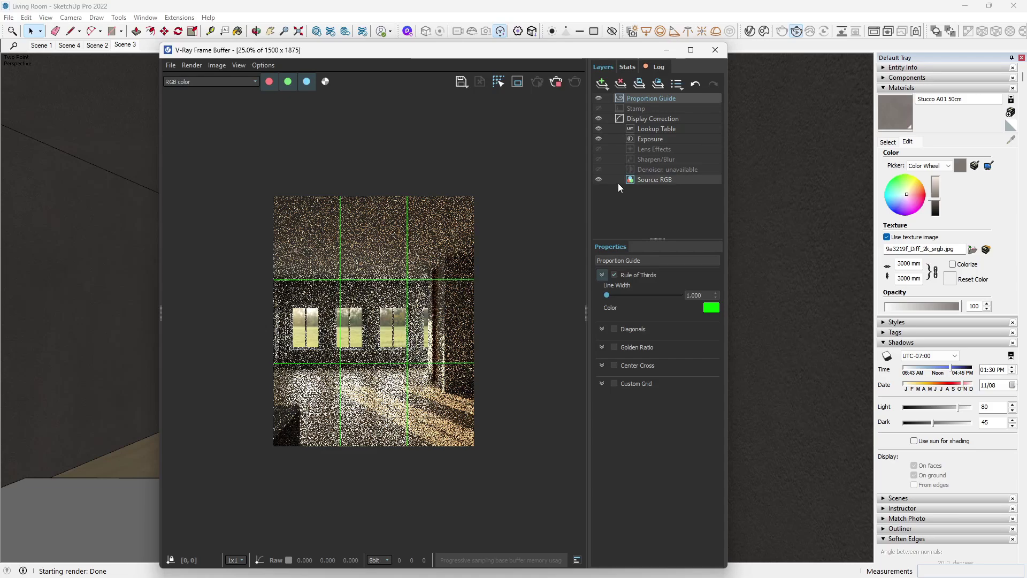
- Hide the Proportion Guide layer and check the Scene 3 and Scene 4 cameras in the interactive V-Ray render
scroll(410, 342, "up", 3)
scroll(394, 401, "down", 3)
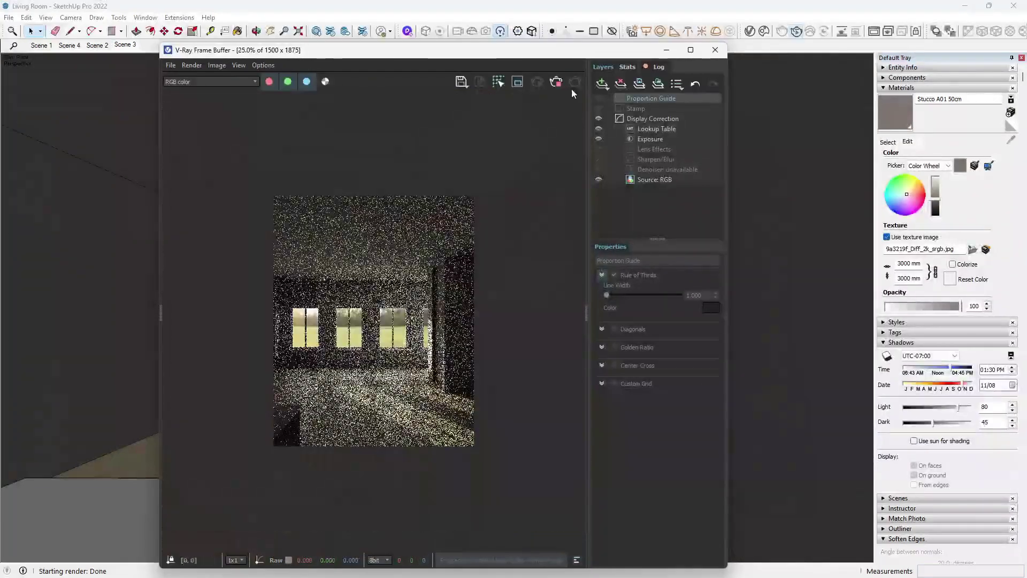
left_click(714, 49)
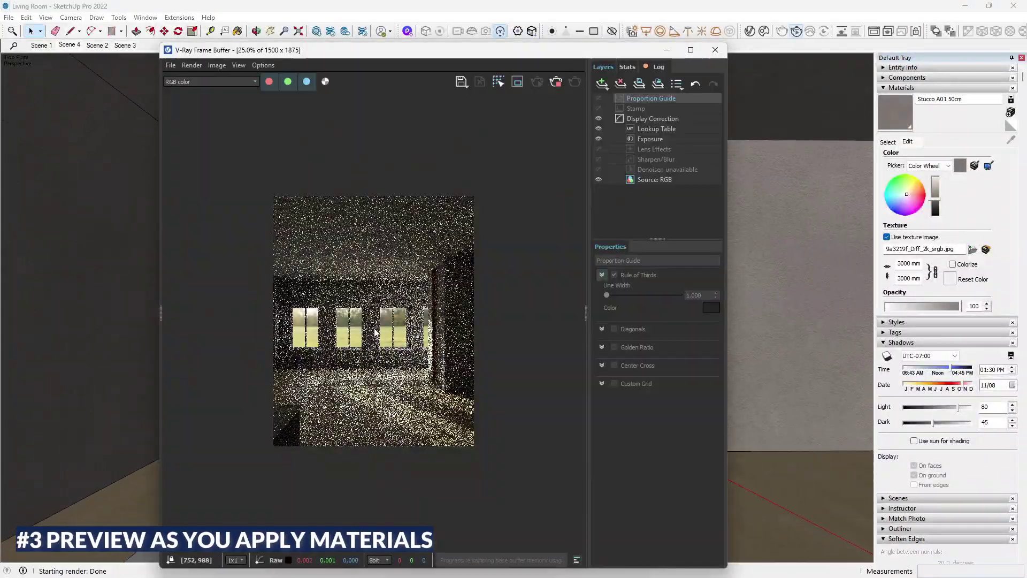
scroll(406, 384, "up", 3)
scroll(406, 384, "down", 3)
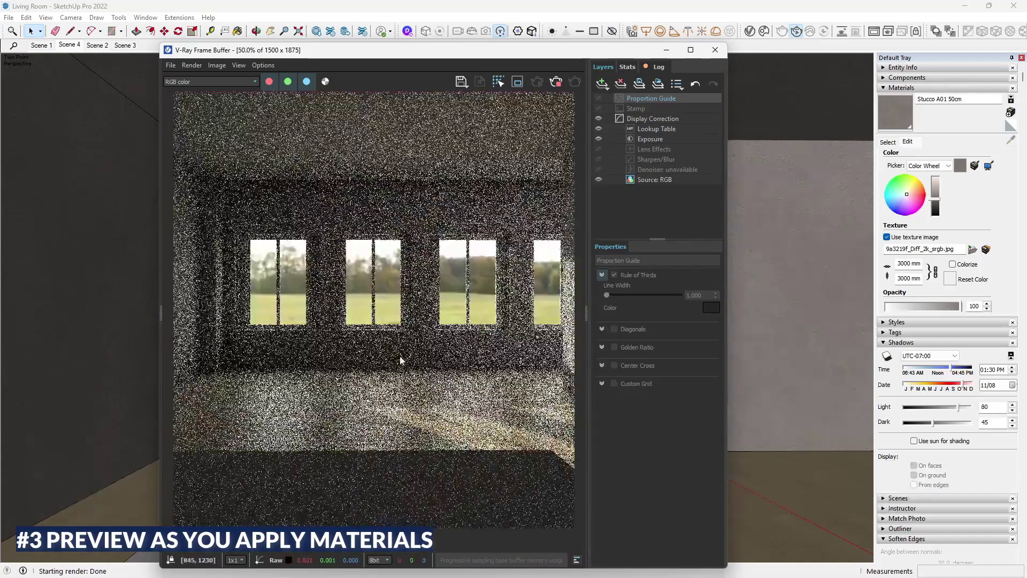
left_click(715, 50)
- Frame a two-point perspective view from the window side back toward the kitchen and save it as Scene 5
middle_click_drag(523, 293, 514, 434)
scroll(546, 392, "down", 5)
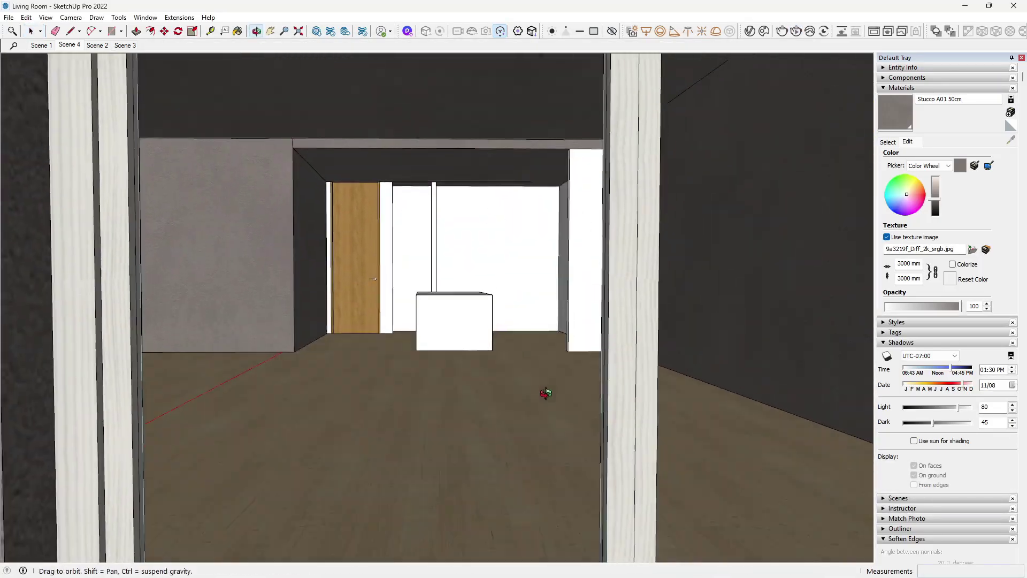
scroll(802, 438, "up", 3)
mouse_move(551, 394)
middle_mouse_down()
mouse_move(802, 438)
mouse_move(557, 366)
mouse_move(631, 401)
mouse_move(564, 402)
middle_mouse_up()
scroll(628, 392, "down", 1)
scroll(607, 407, "down", 1)
left_click(71, 17)
left_click(103, 92)
left_click_drag(479, 299, 478, 324)
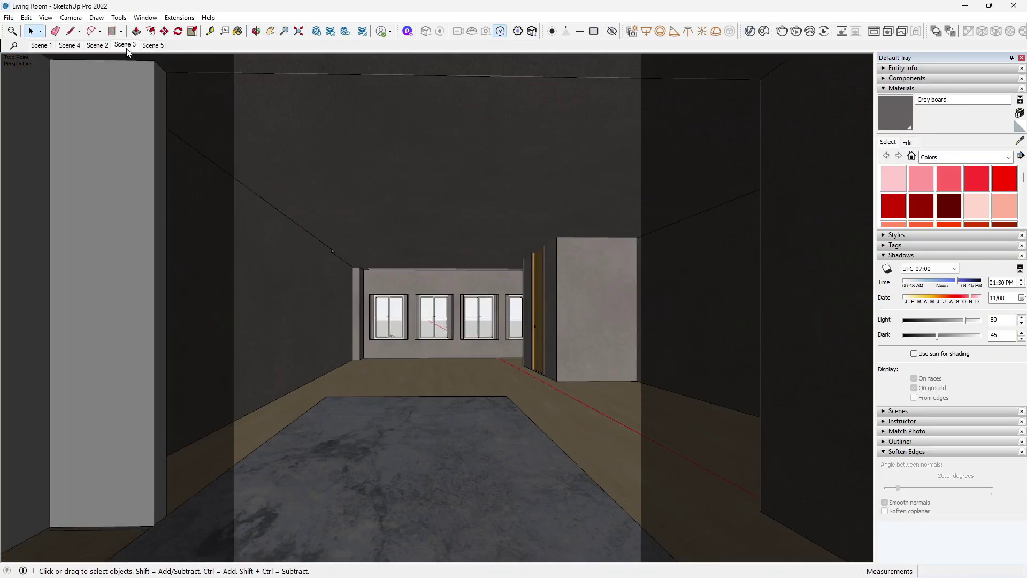
- Preview the Scene 3 camera in an interactive V-Ray render, stop it and close the frame buffer
left_click(796, 31)
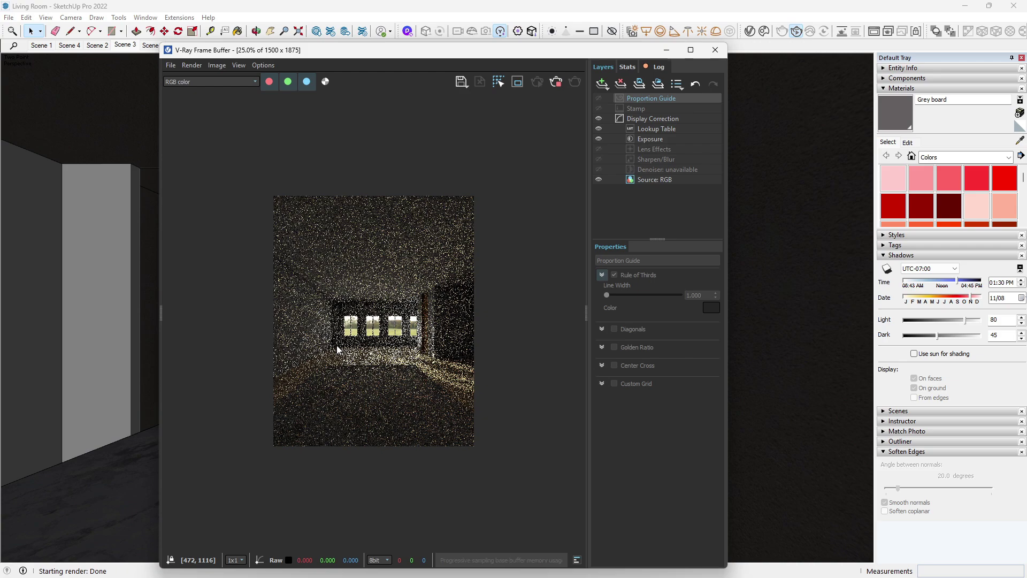
left_click(555, 82)
left_click(714, 49)
- Draw a V-Ray rectangle light along the ceiling recess beside the long side wall
scroll(343, 291, "up", 3)
mouse_move(345, 289)
middle_mouse_down()
mouse_move(404, 264)
mouse_move(522, 332)
mouse_move(757, 147)
middle_mouse_up()
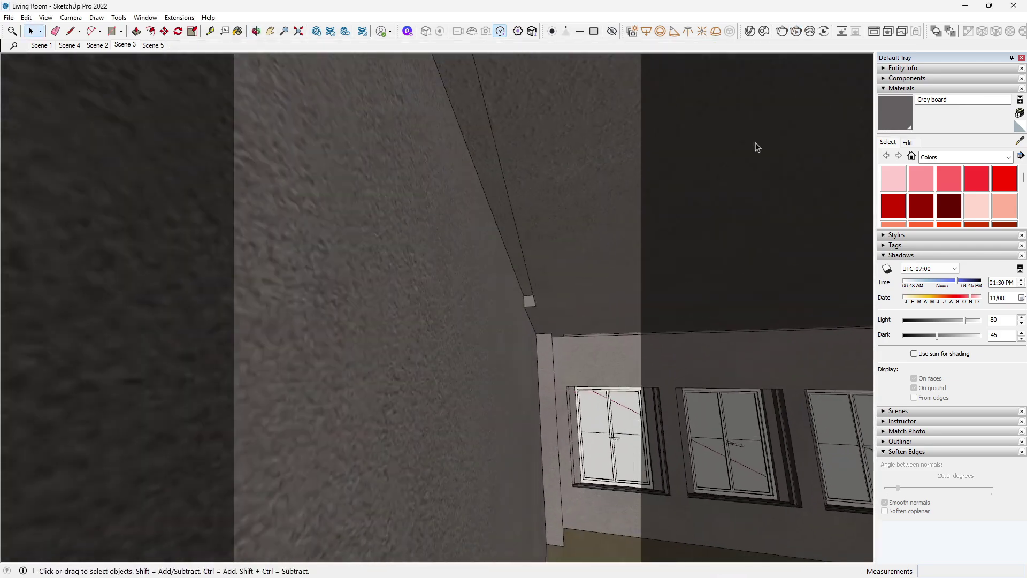
left_click(646, 33)
scroll(543, 297, "up", 3)
middle_click_drag(546, 293, 300, 321)
scroll(386, 240, "up", 6)
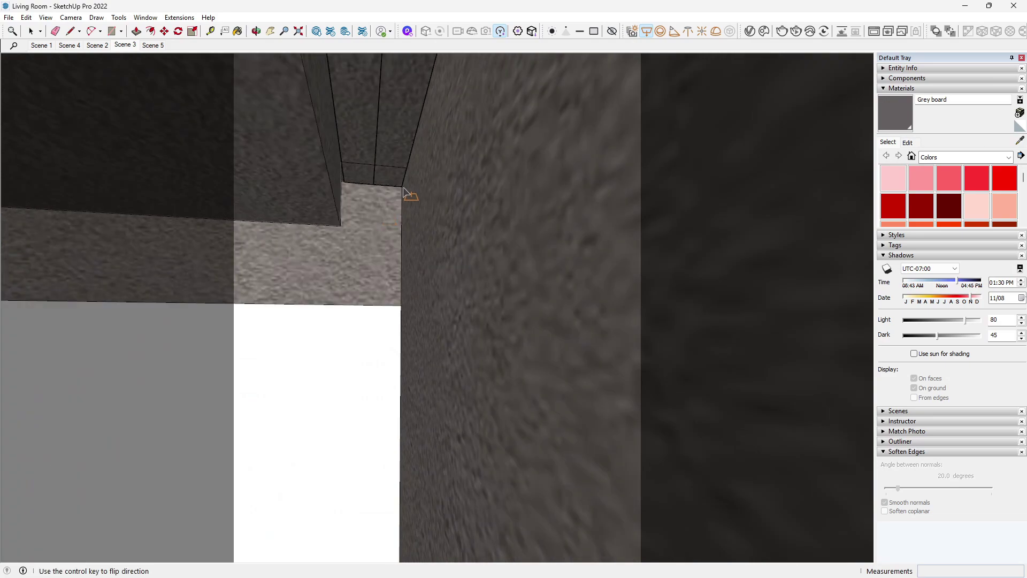
left_click(373, 185)
scroll(397, 214, "up", 2)
- Reorient the rectangle light and move it into place inside the ceiling recess along the side wall
key("m")
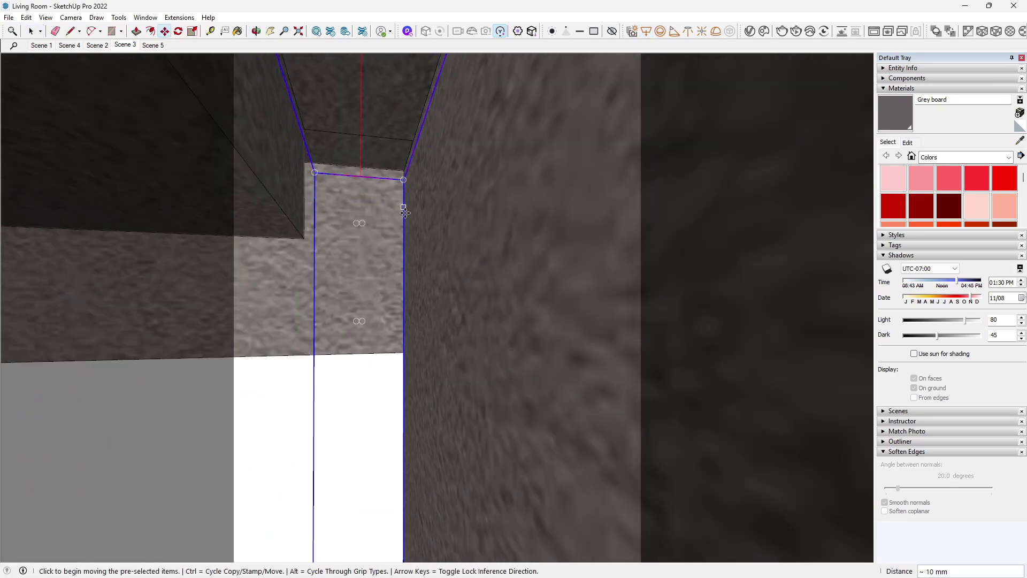
middle_click_drag(405, 213, 425, 239)
key("q")
key("m")
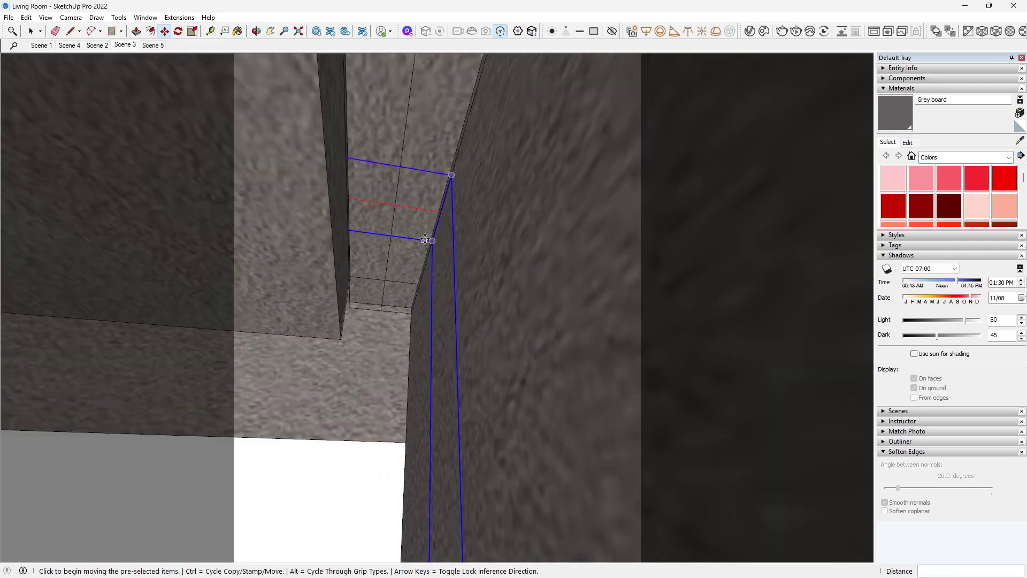
left_click(432, 240)
scroll(420, 252, "up", 3)
left_click(398, 377)
middle_click_drag(399, 377, 439, 308)
key("s")
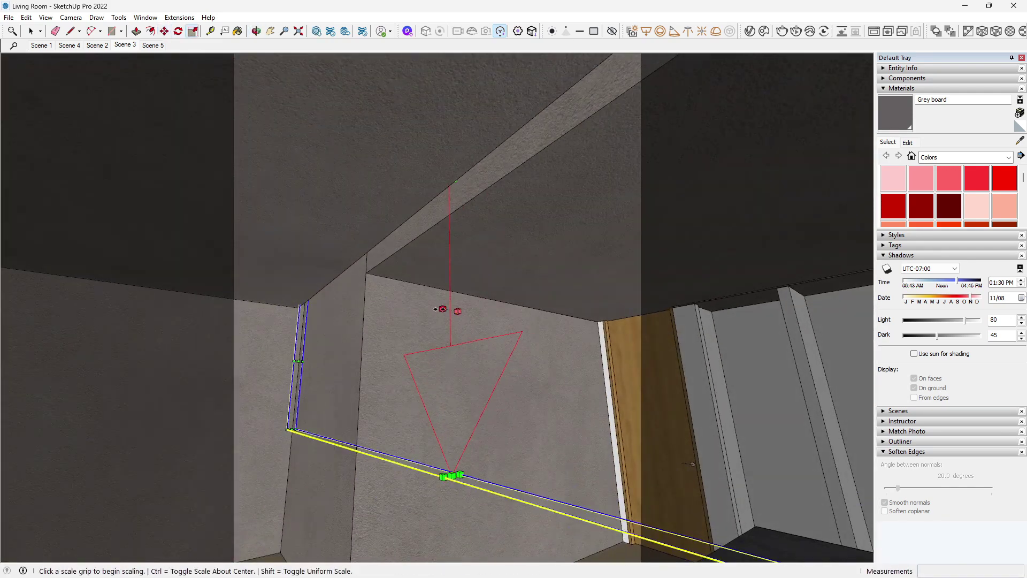
key("Page_Down")
key("space")
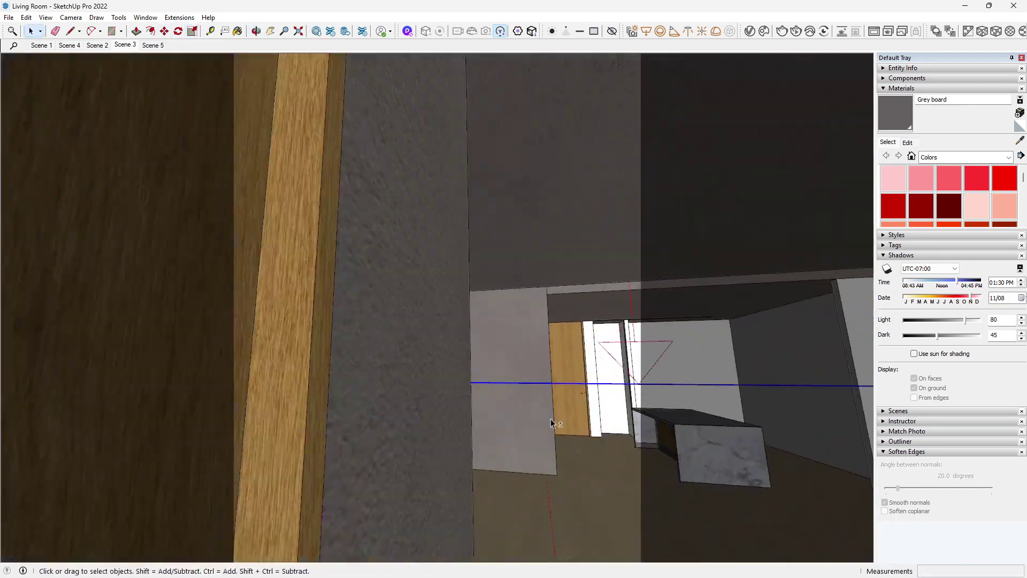
scroll(354, 257, "down", 3)
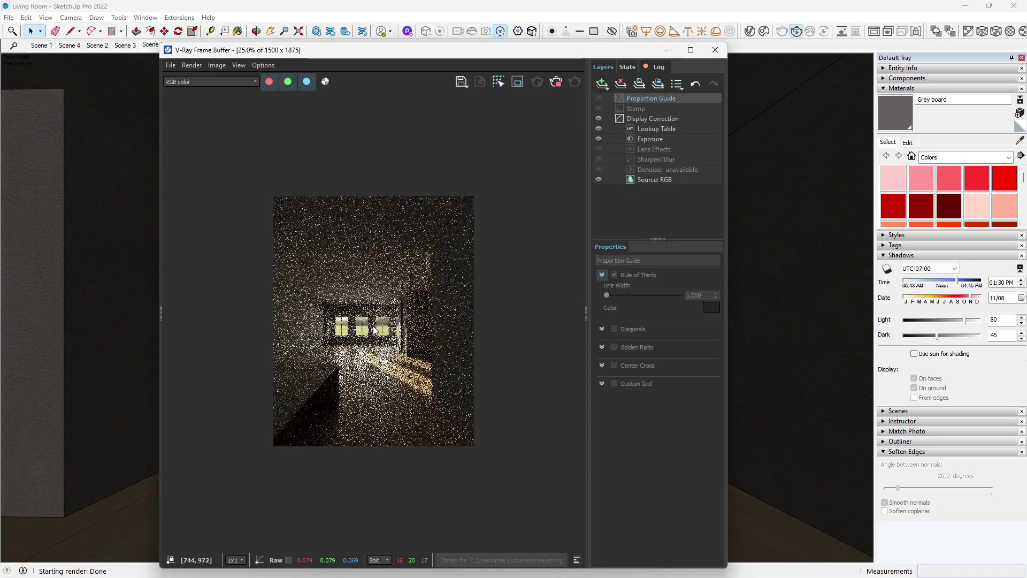
- Place the V-Ray light settings beside the running render and set the colour temperature of Rectangle Light#1 to 5000 K
left_click(750, 31)
left_click_drag(127, 90, 891, 118)
left_click_drag(593, 52, 418, 40)
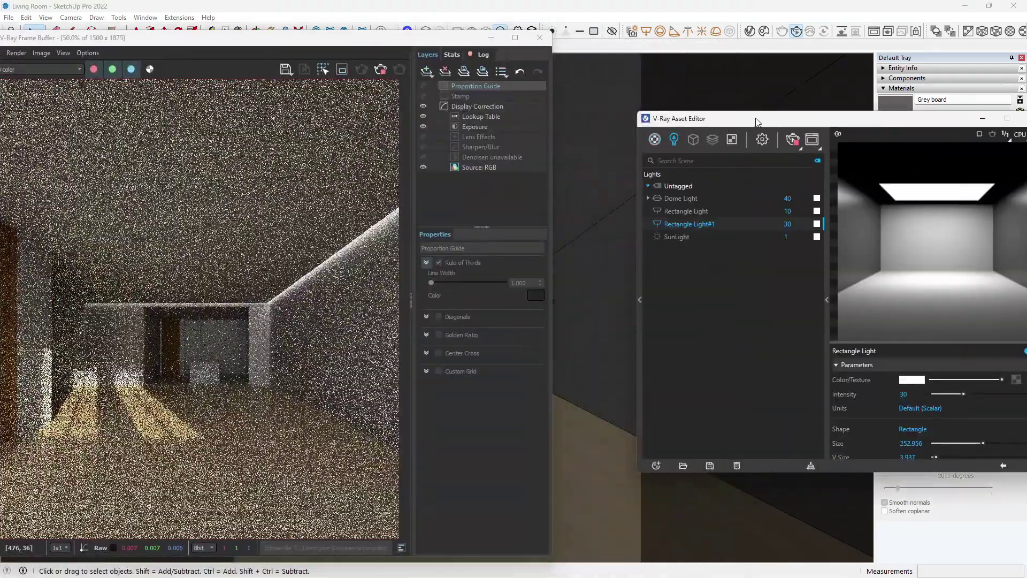
left_click_drag(757, 122, 627, 91)
left_click(782, 349)
type("5000")
key("Return")
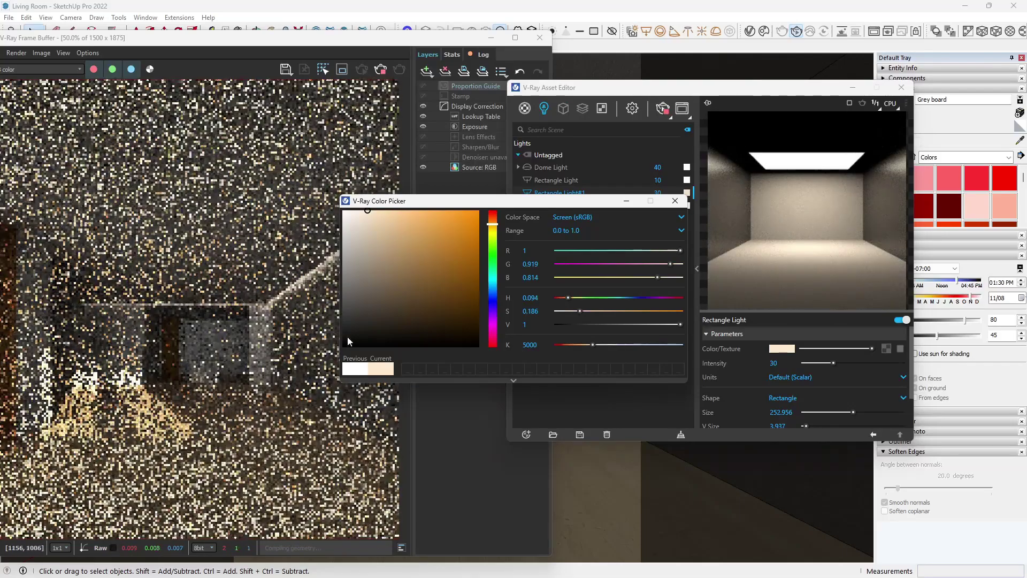
left_click(675, 201)
- Set the intensity of Rectangle Light#1 to 20 and its colour temperature to 4500 K
type("2")
key("Return")
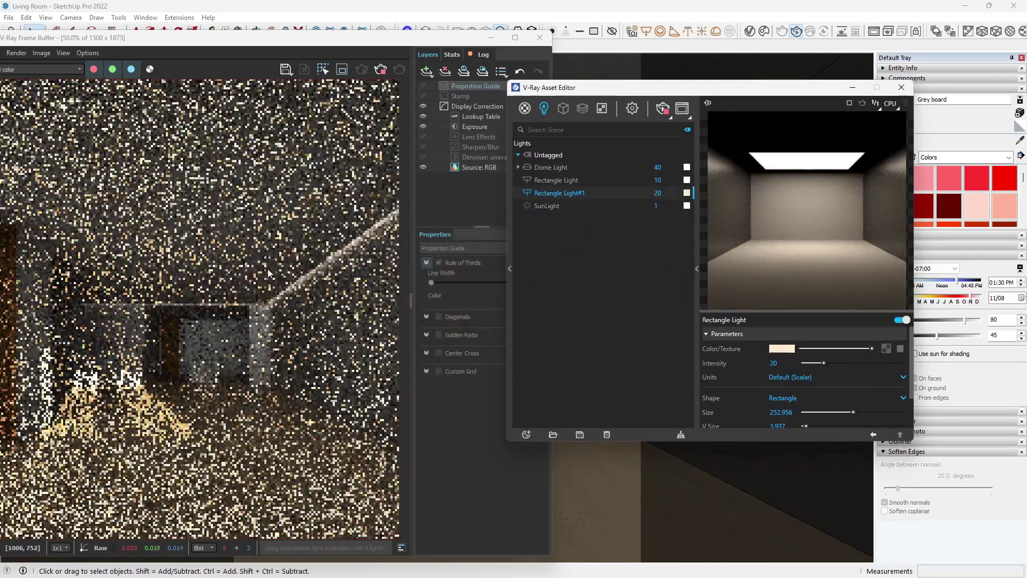
left_click(781, 349)
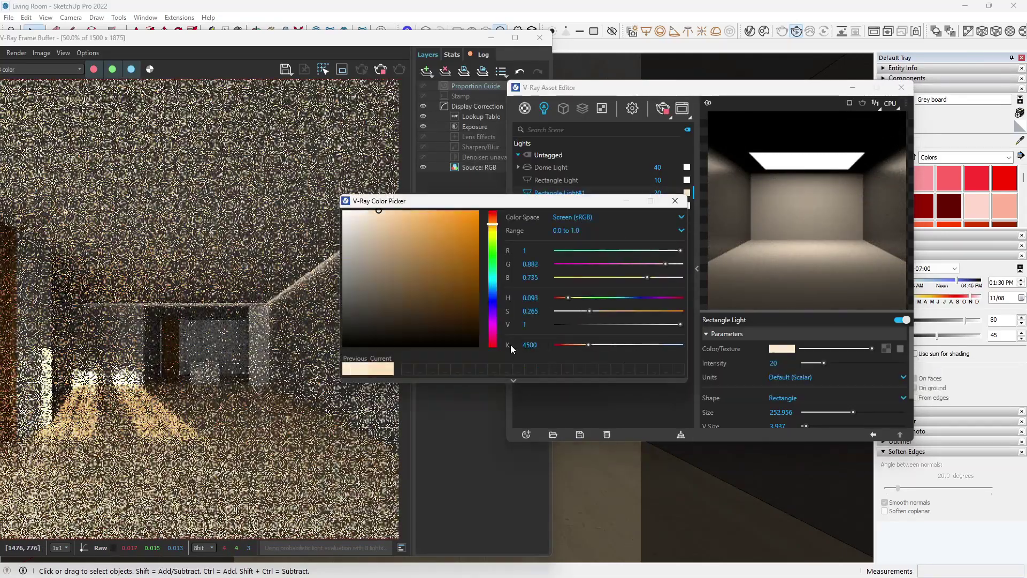
left_click(676, 201)
scroll(218, 305, "down", 1)
scroll(218, 305, "up", 1)
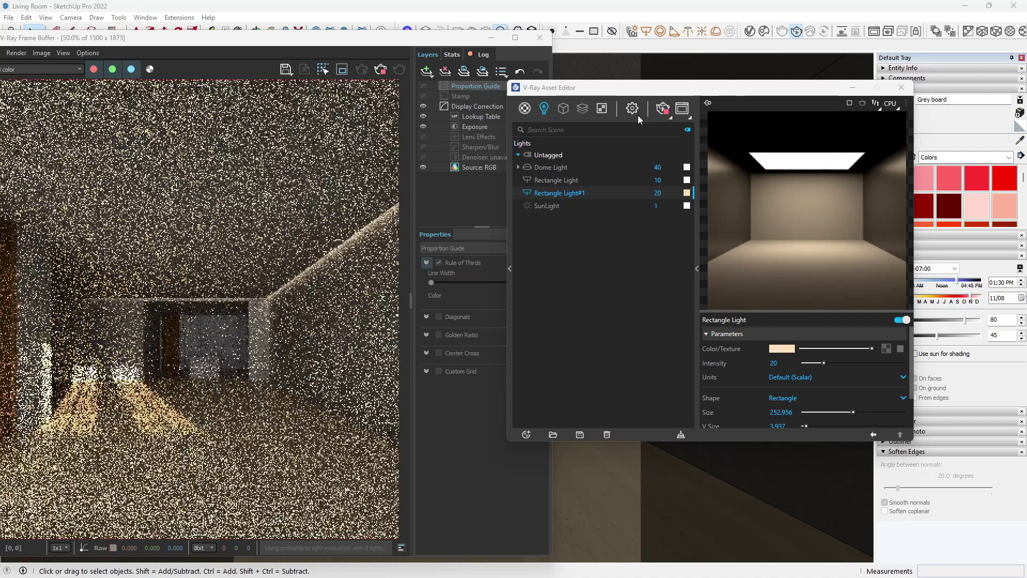
- Stop the render and draw a rectangle light in the ceiling recess above the kitchen opening, moving it 36 mm into the recess
left_click(380, 69)
left_click(901, 87)
left_click(540, 37)
scroll(470, 285, "up", 5)
mouse_move(412, 385)
middle_mouse_down()
mouse_move(392, 318)
mouse_move(581, 289)
mouse_move(165, 250)
mouse_move(406, 268)
middle_mouse_up()
left_click(646, 32)
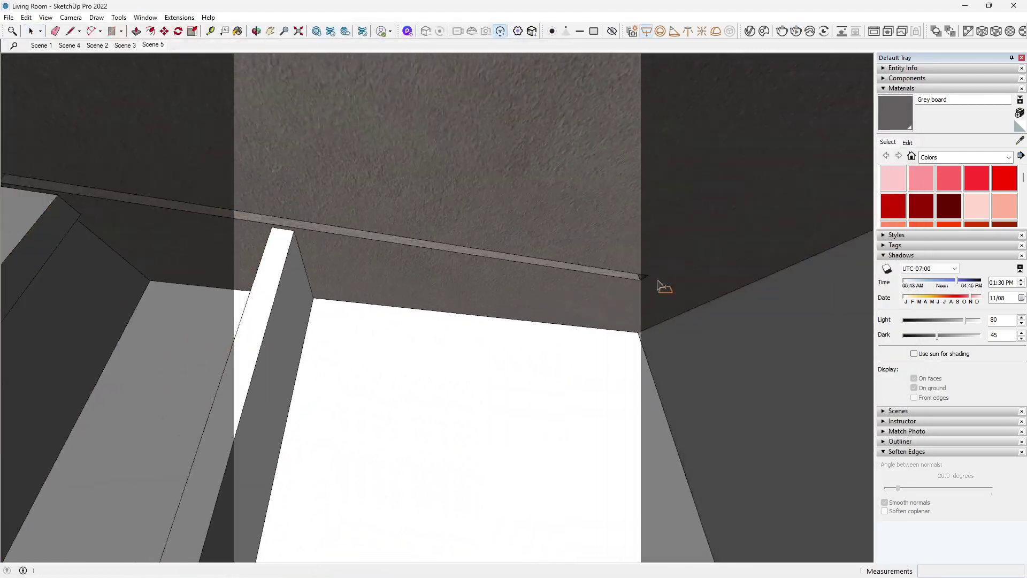
scroll(645, 275, "up", 3)
left_click(636, 272)
middle_click_drag(636, 272, 568, 332)
key("m")
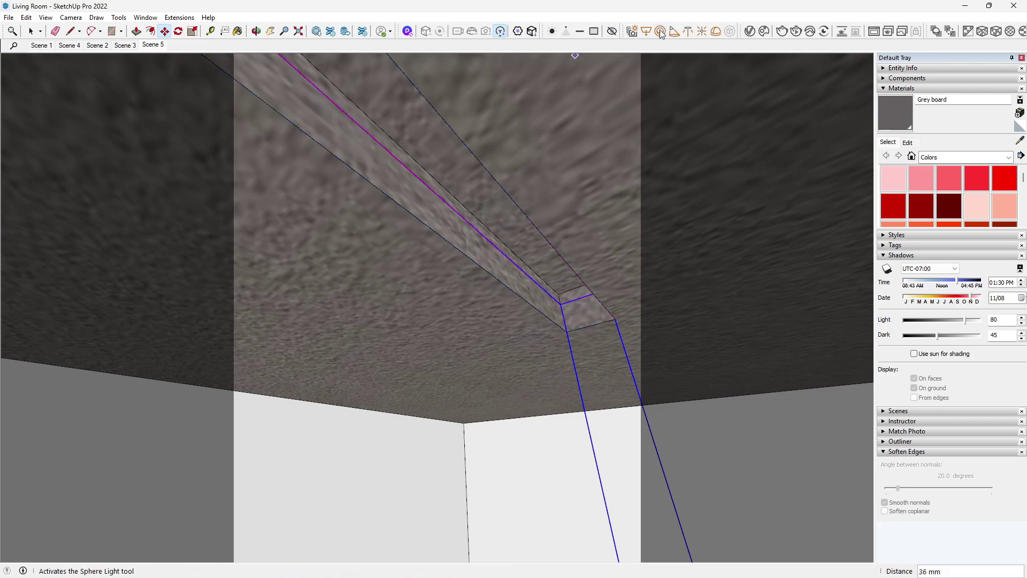
- Set the colour temperature of the light above the kitchen opening to 5000 K
left_click(749, 31)
left_click(782, 349)
left_click_drag(539, 347, 516, 347)
type("5000")
key("Return")
left_click(677, 201)
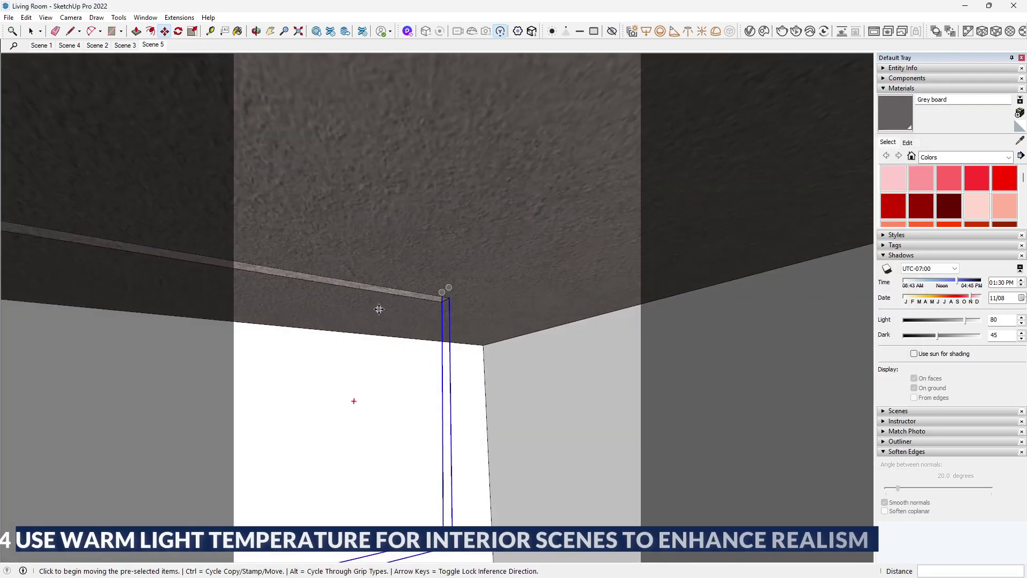
- Draw a rectangle light in the groove between the island's marble top and wood panel and move it into place
middle_click_drag(350, 401, 442, 300)
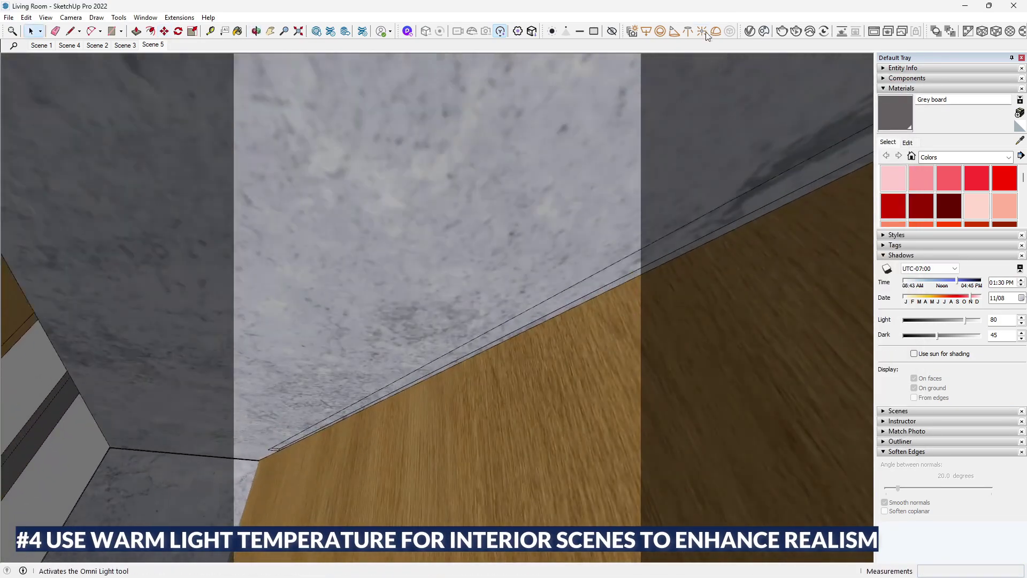
middle_click_drag(264, 443, 776, 362)
left_click(700, 359)
key("m")
scroll(776, 362, "up", 2)
middle_click_drag(631, 397, 567, 422)
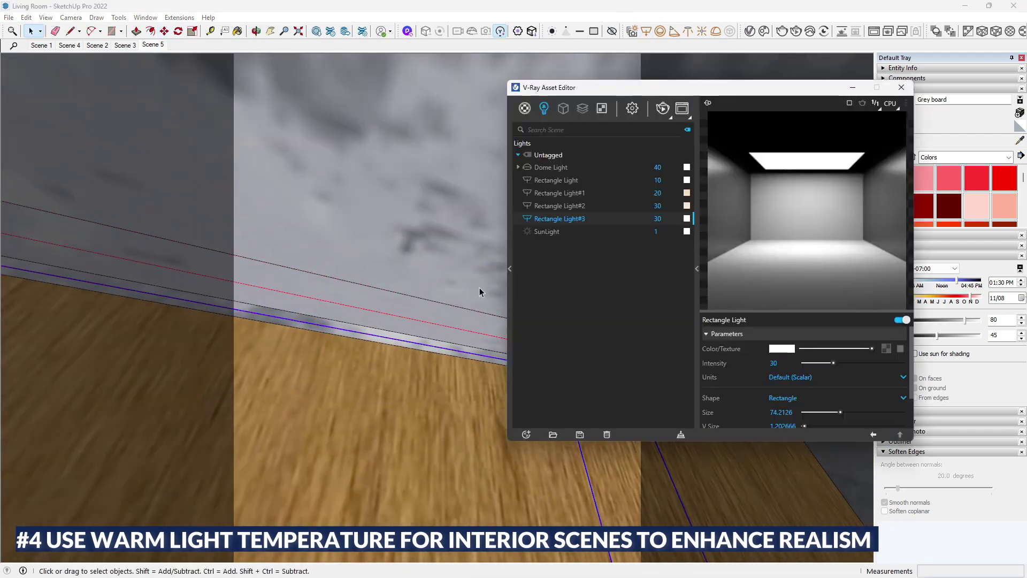
- Set the colour temperature of Rectangle Light#3 to 5000 K and close the asset editor
left_click(781, 348)
left_click_drag(540, 346, 508, 351)
type("5000")
key("Return")
left_click(676, 201)
left_click(901, 87)
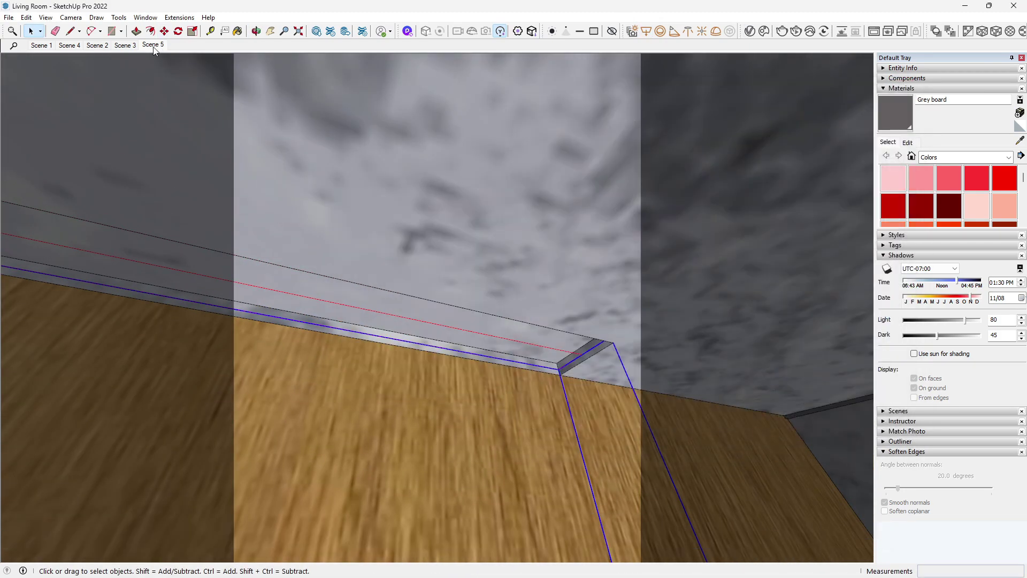
- Preview the new warm lights from the Scene 5 camera in an interactive V-Ray render and close the frame buffer
left_click(154, 47)
left_click(796, 32)
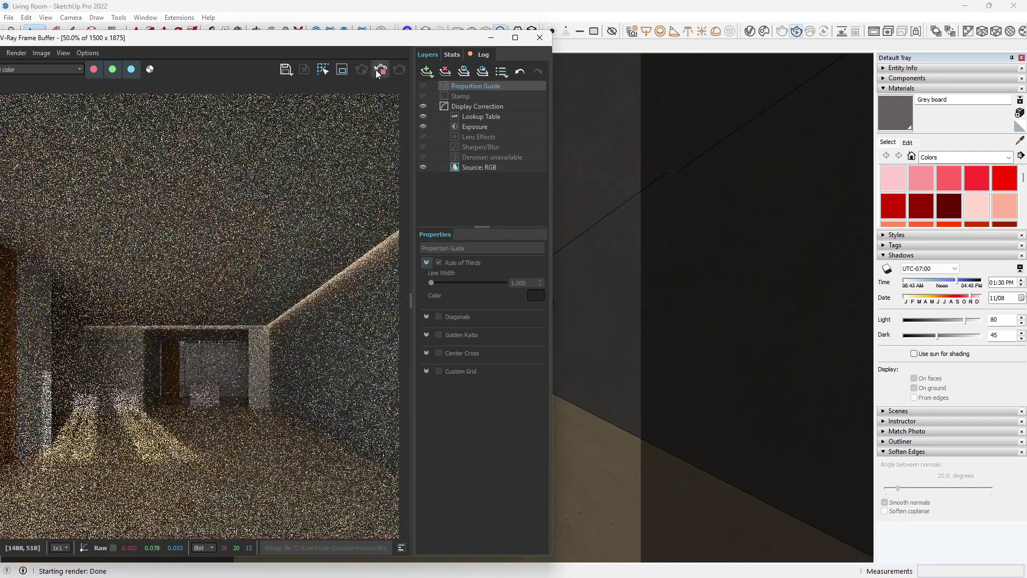
left_click(540, 37)
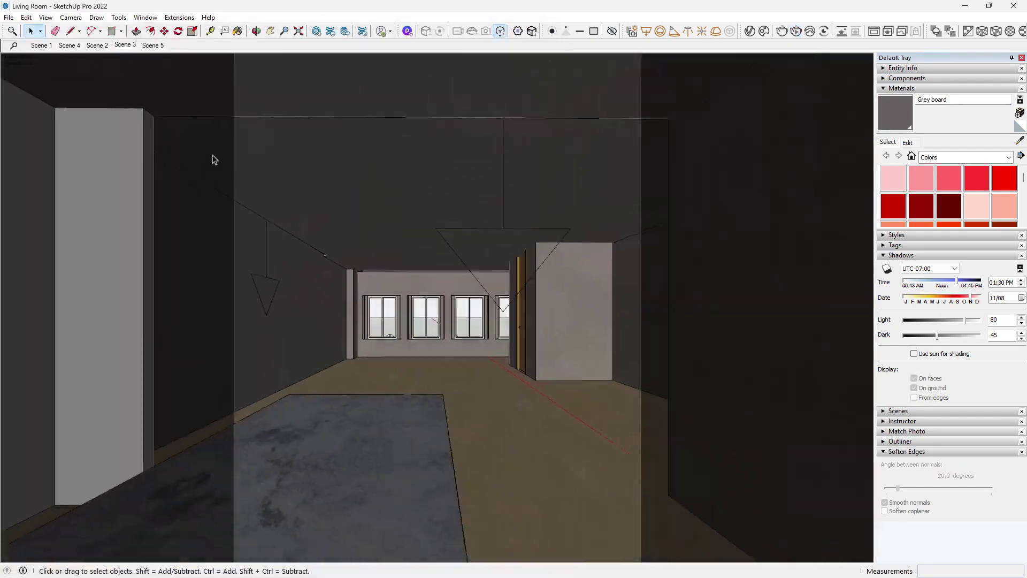
- Start an interactive render of Scene 3, raise the Exposure layer's exposure and select the Lookup Table layer
left_click(796, 31)
left_click_drag(392, 37, 591, 23)
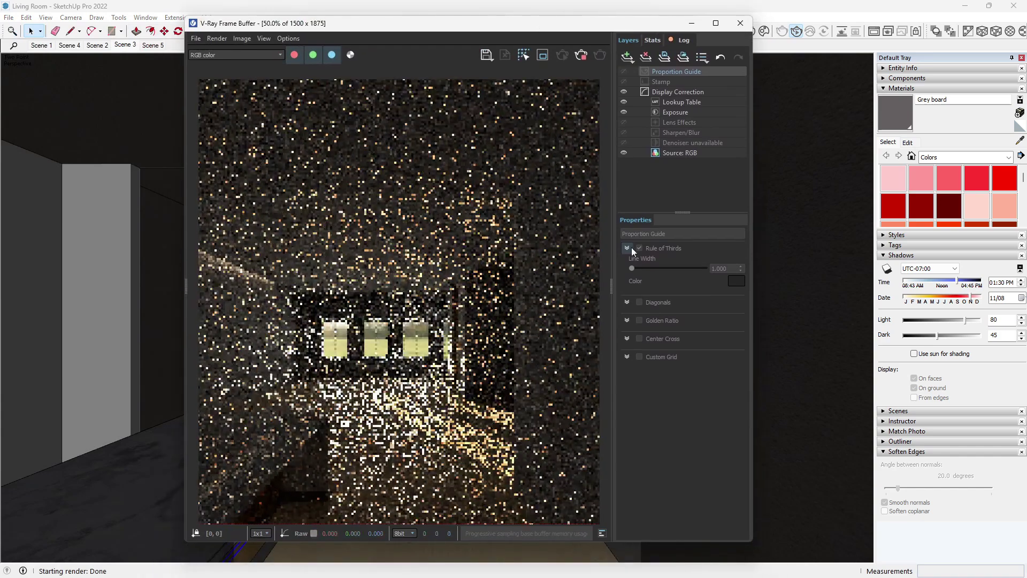
scroll(453, 315, "down", 1)
left_click(675, 112)
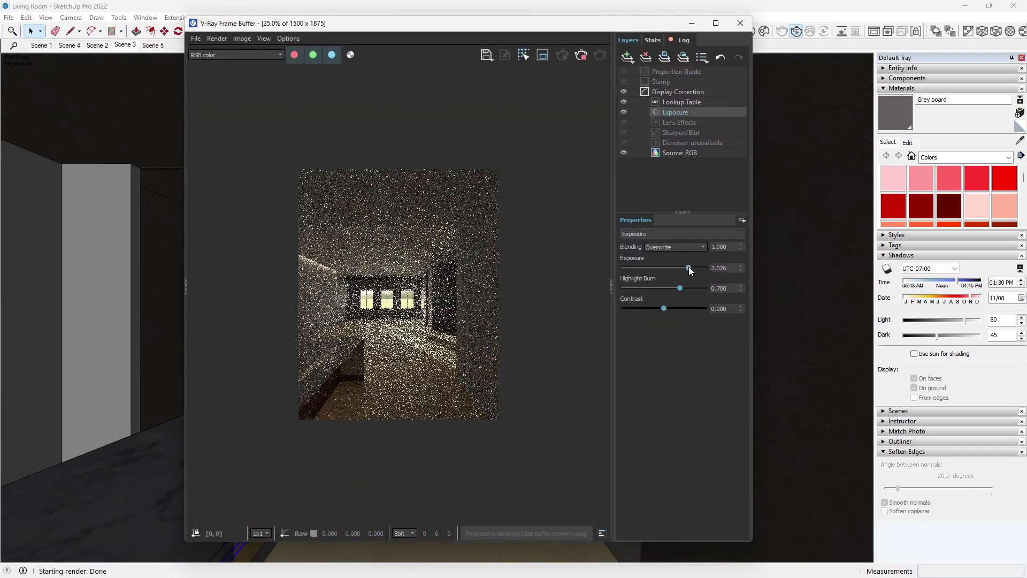
left_click_drag(689, 268, 696, 267)
left_click(681, 101)
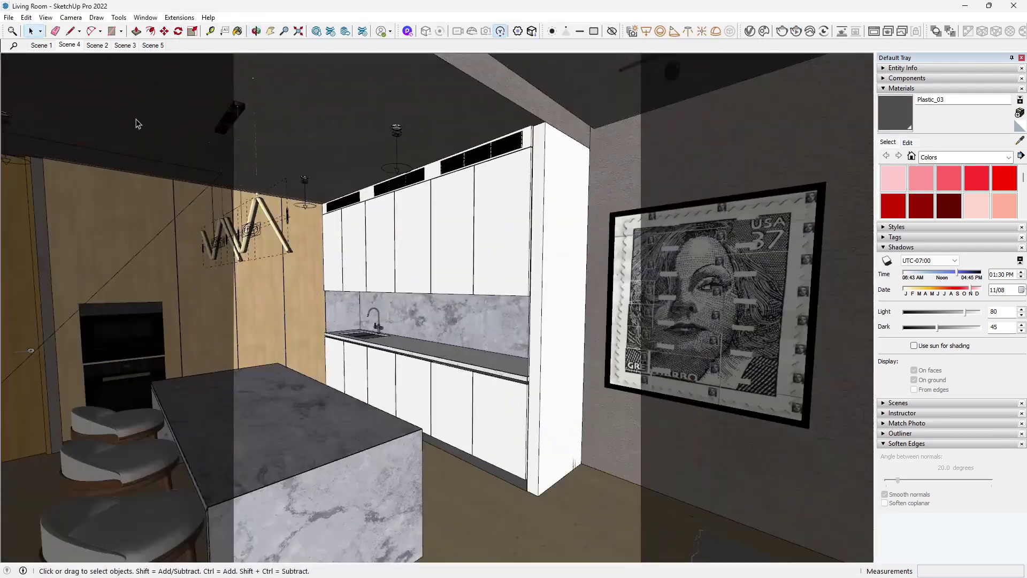
- Preview the furnished interior from the Scene 4 and Scene 2 cameras in the interactive V-Ray render
left_click(69, 46)
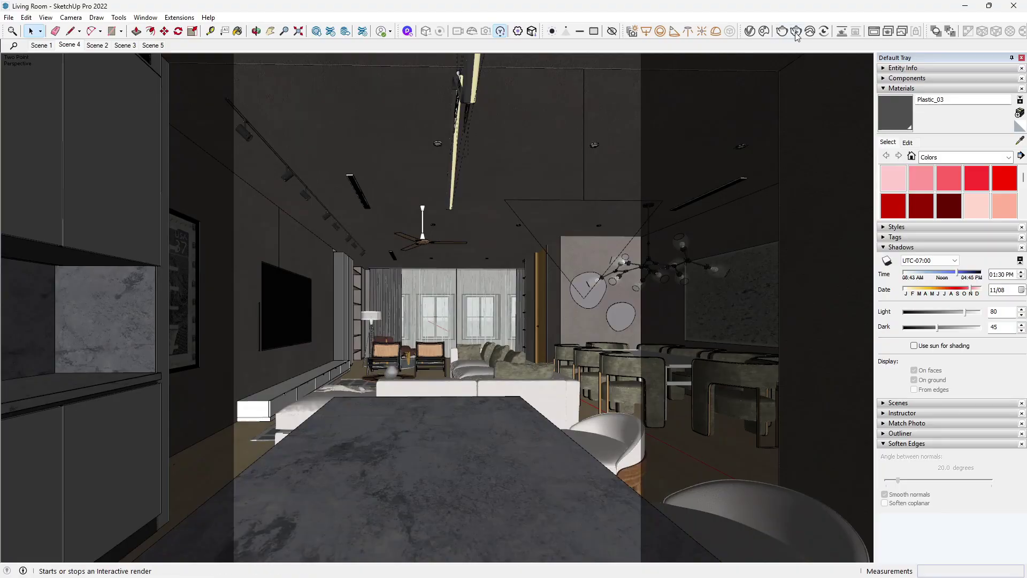
left_click(796, 32)
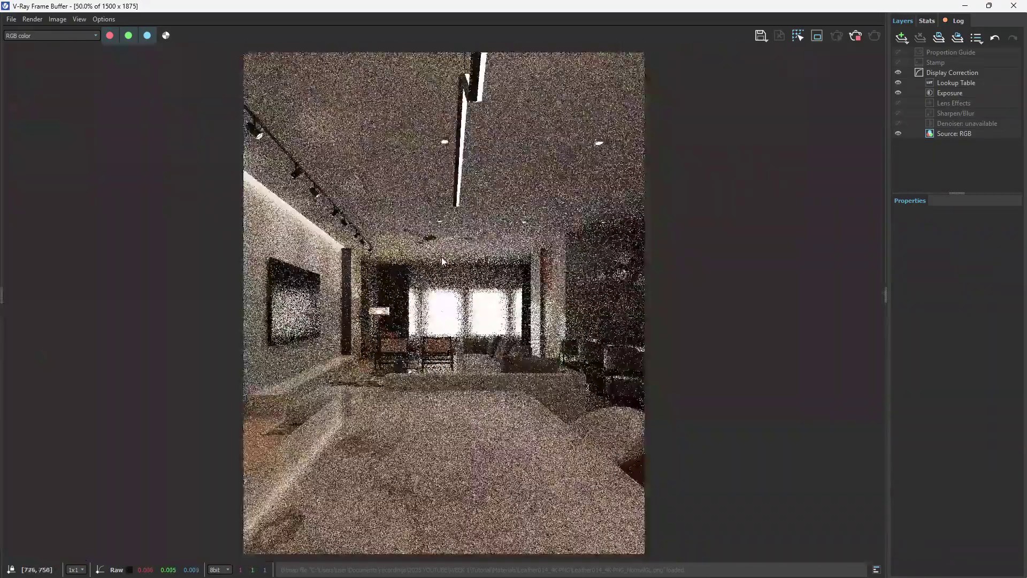
left_click(97, 45)
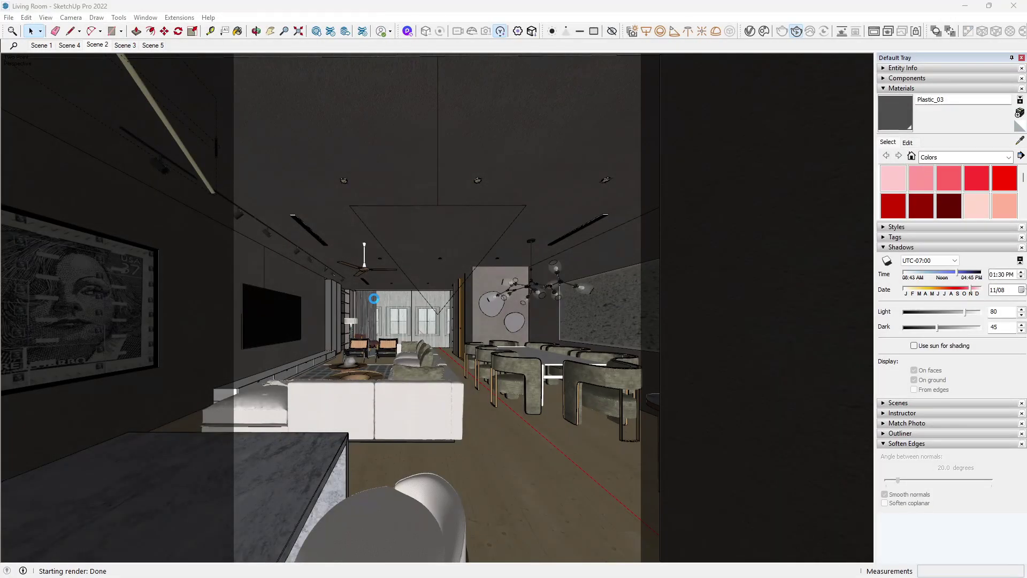
- Render the furnished room from the Scene 5 camera and inspect the cove lighting and kitchen end up close
left_click(797, 34)
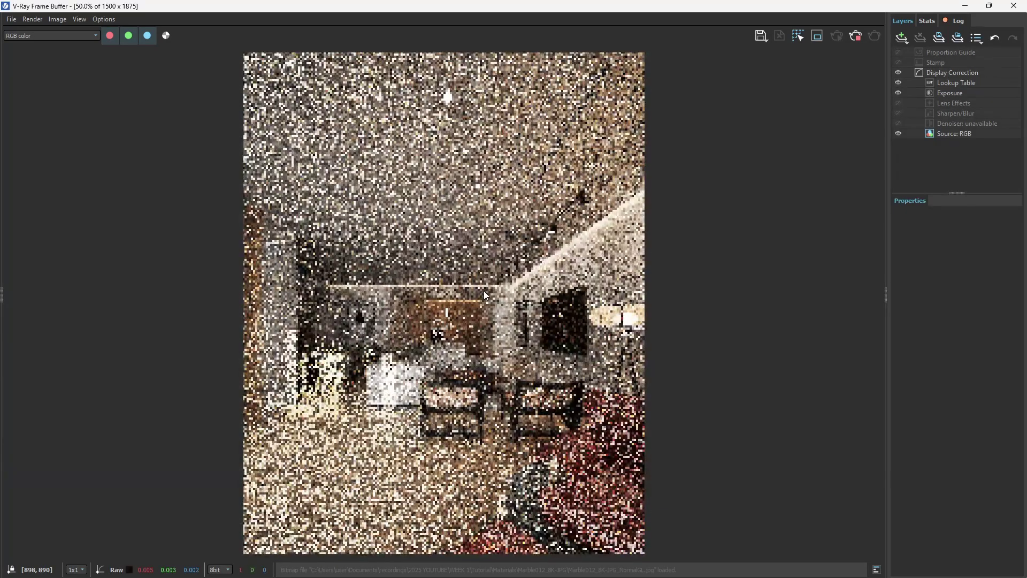
scroll(473, 339, "up", 1)
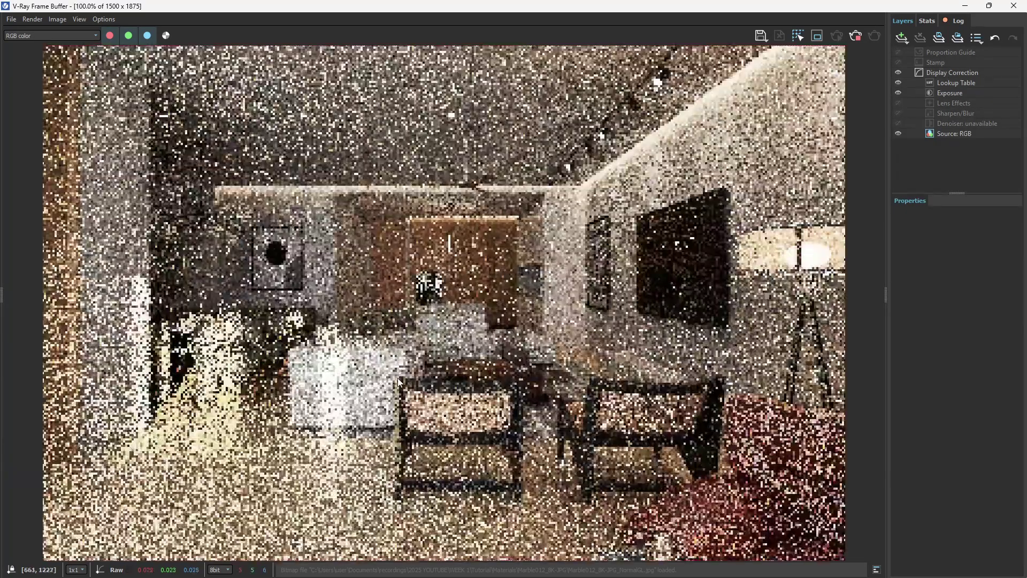
scroll(473, 338, "down", 1)
scroll(472, 338, "up", 1)
scroll(473, 266, "up", 1)
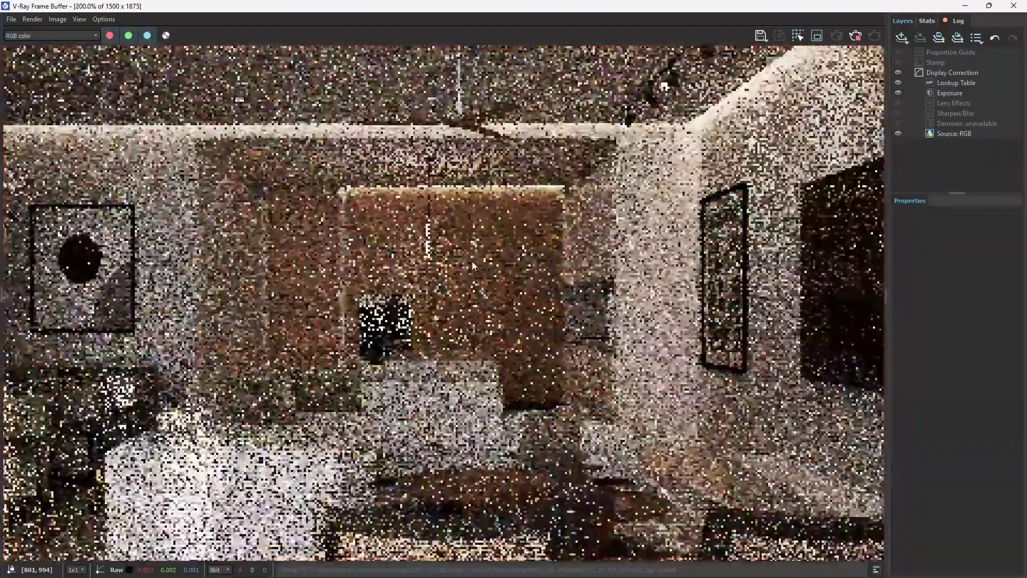
- Add a second Exposure layer to the Scene 5 render with exposure 0.900 and highlight burn 0.599, and close the frame buffer
scroll(470, 301, "down", 2)
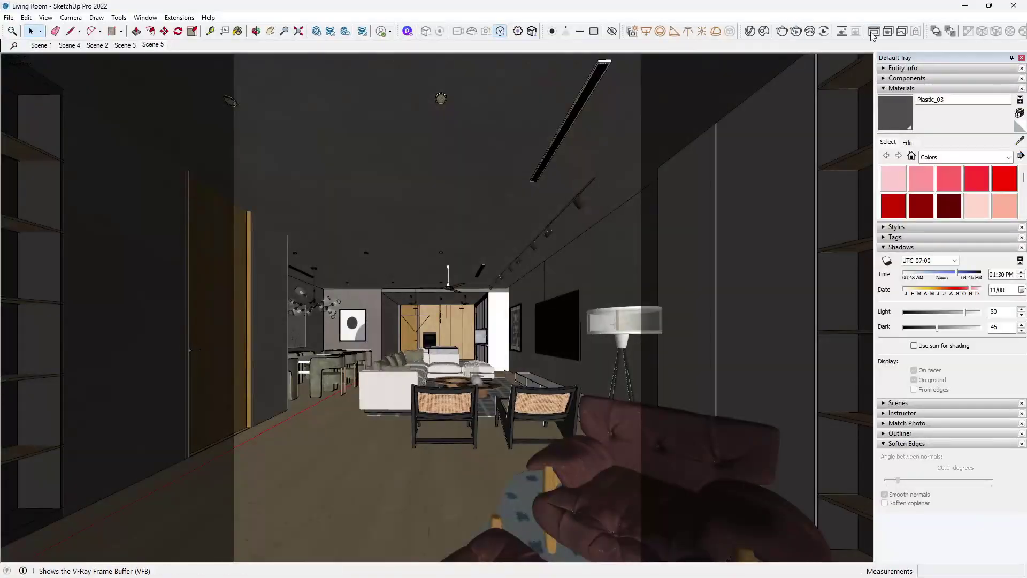
left_click(873, 32)
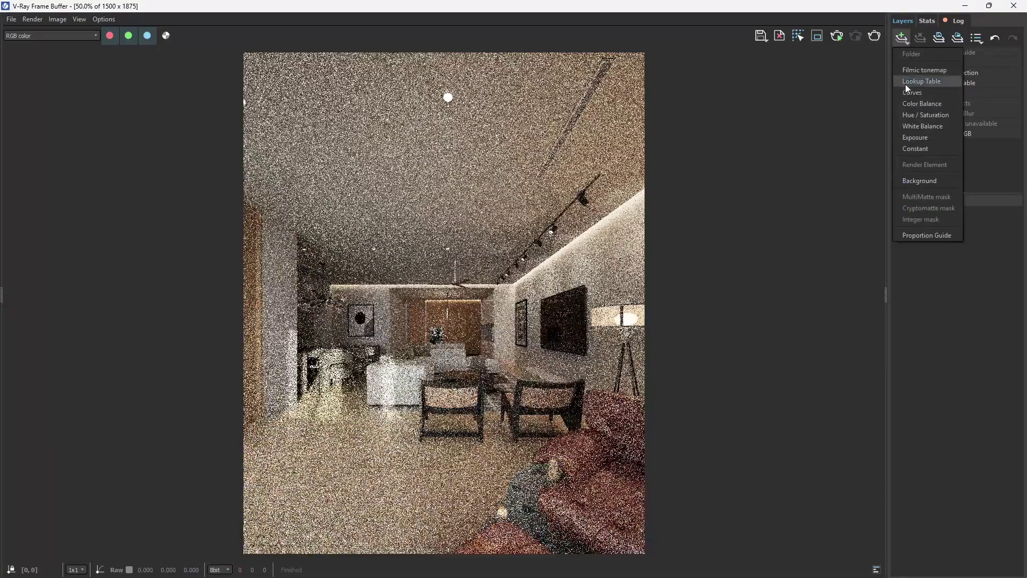
left_click_drag(939, 249, 947, 249)
left_click(948, 270)
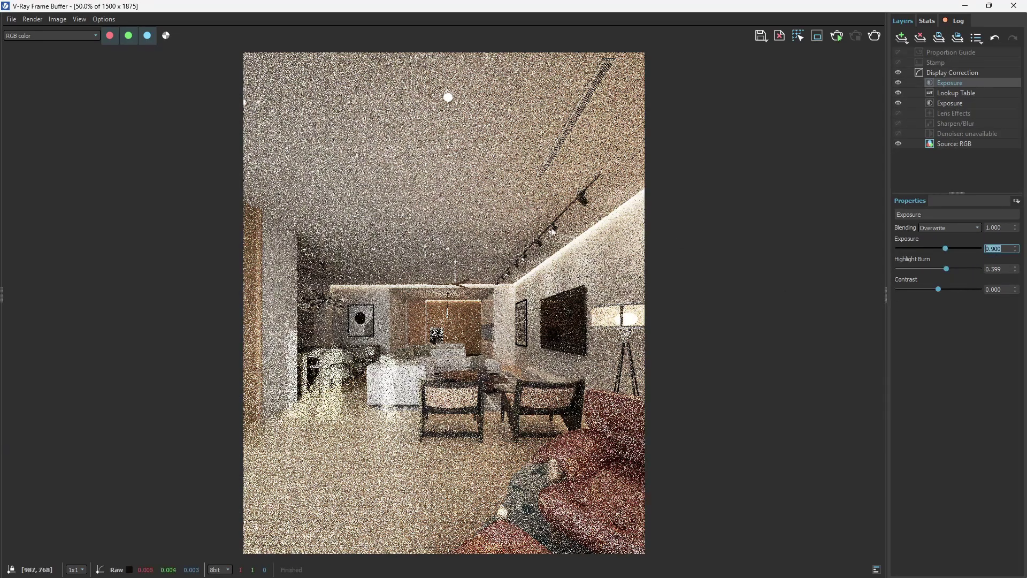
left_click(1015, 6)
- Render the red armchair corner, place the Lookup Table layer above both Exposure layers, and inspect the chair and rug up close
mouse_move(447, 395)
middle_mouse_down()
mouse_move(600, 412)
mouse_move(577, 410)
middle_mouse_up()
scroll(583, 401, "up", 5)
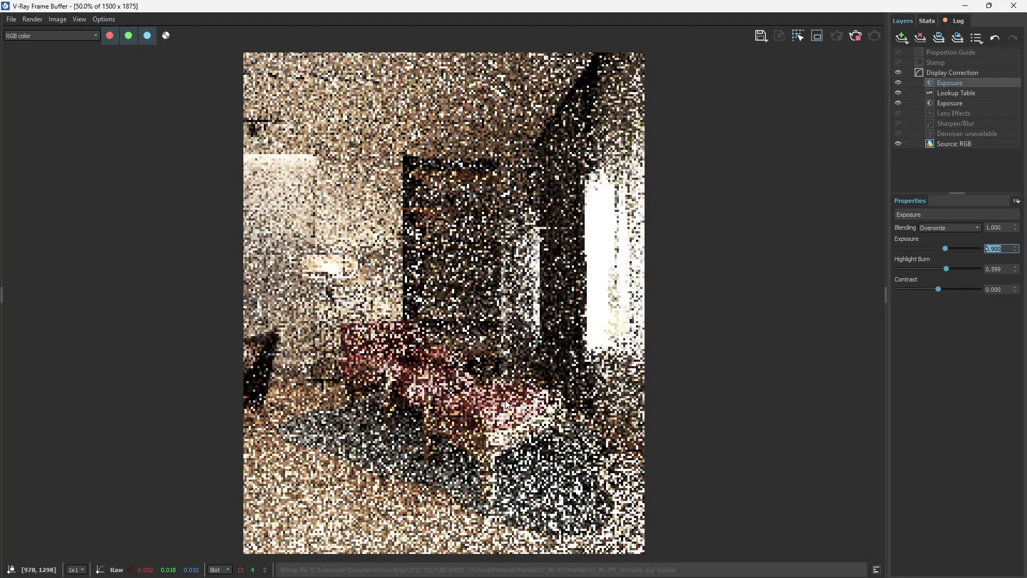
left_click_drag(956, 93, 956, 81)
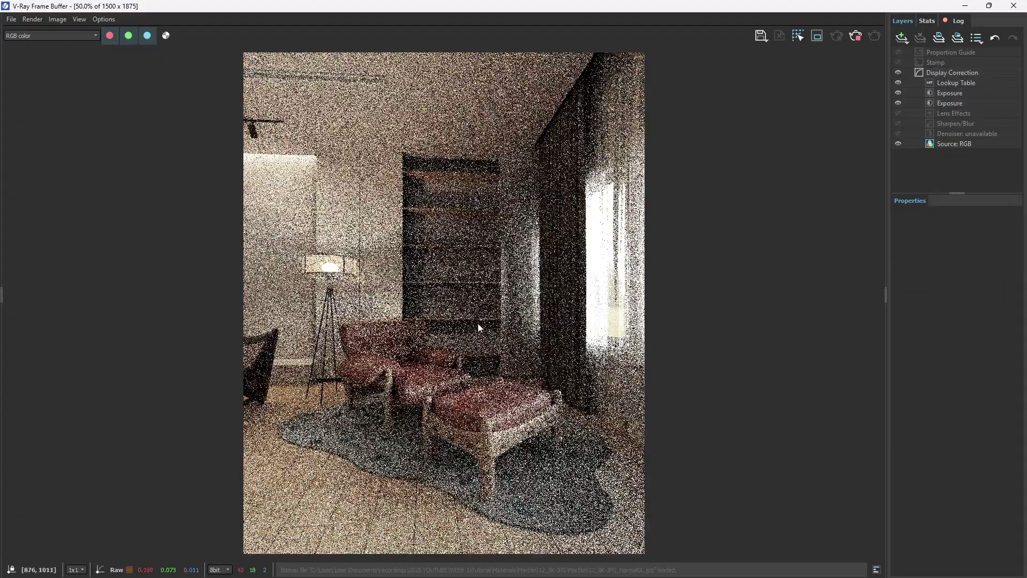
scroll(553, 467, "up", 1)
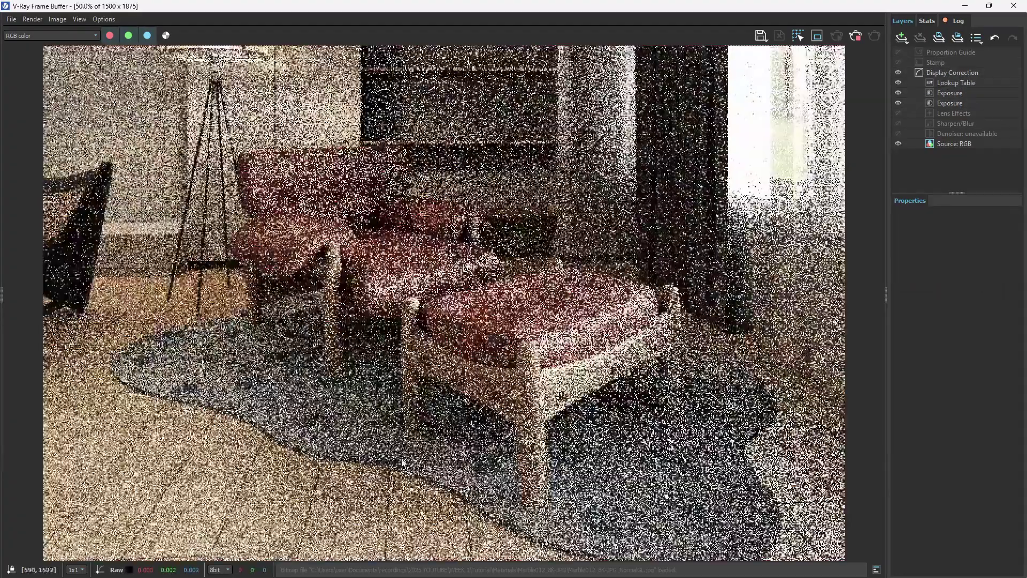
scroll(552, 467, "down", 1)
scroll(463, 238, "up", 2)
scroll(463, 238, "down", 2)
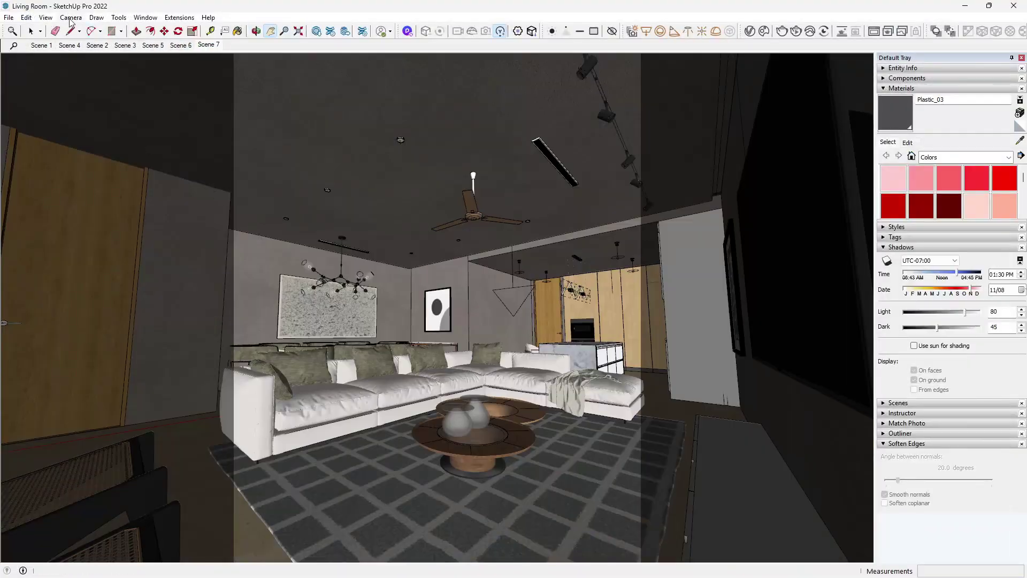
- Switch the living room camera to two-point perspective and frame the sectional sofa and round coffee tables
left_click(70, 20)
left_click(96, 96)
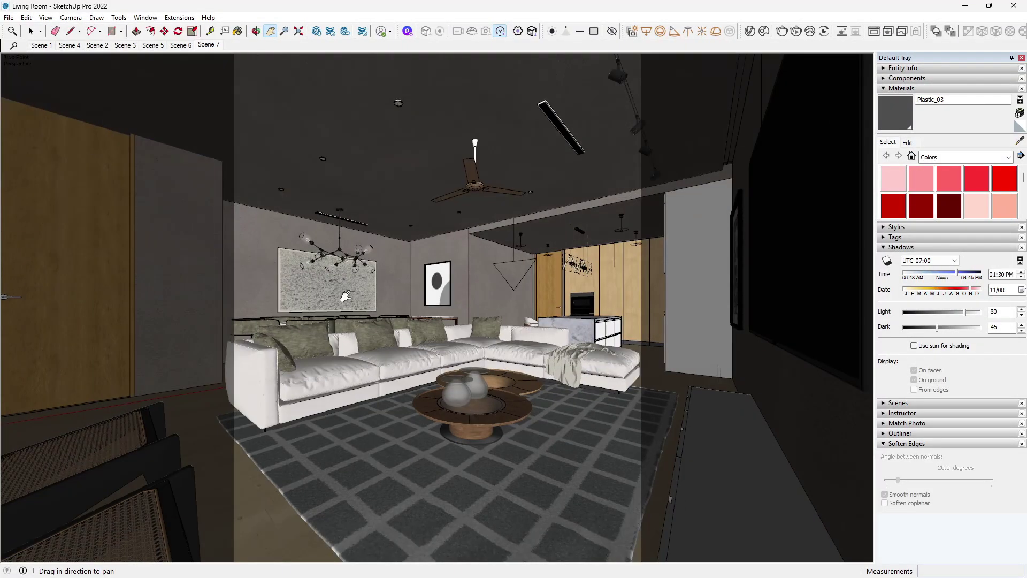
left_click_drag(537, 332, 540, 375)
key("z")
middle_click_drag(539, 375, 538, 335, "shift")
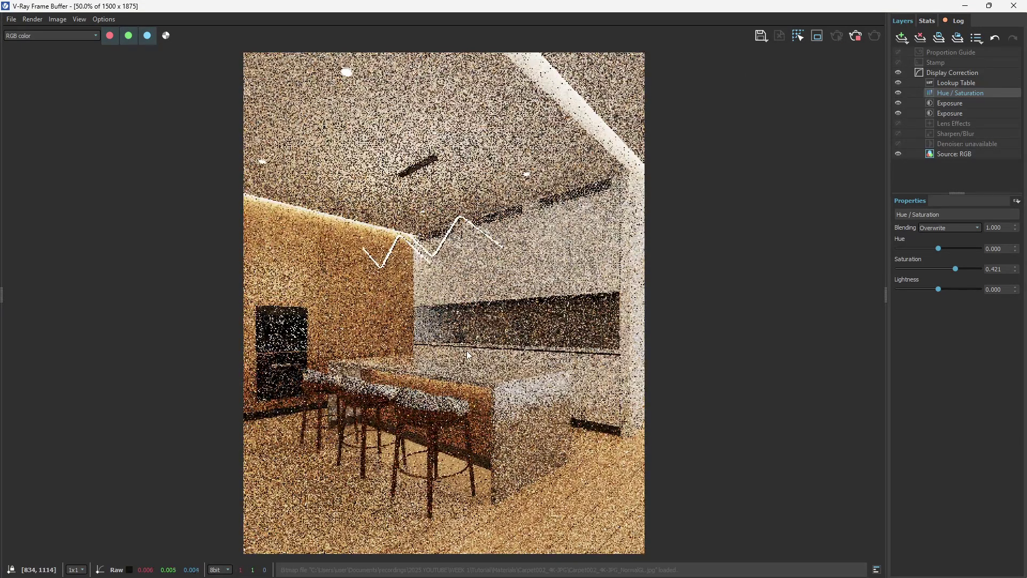
- Compare the kitchen render with the upper Exposure layer off and on, and disable the Hue / Saturation layer
left_click(899, 103)
left_click(899, 103)
left_click(898, 103)
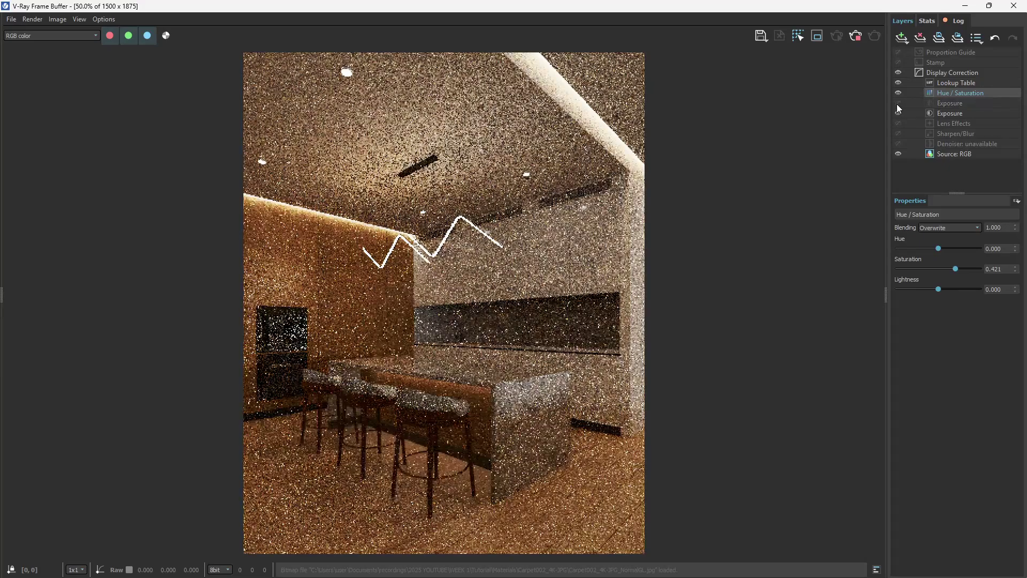
left_click(897, 103)
left_click(897, 101)
left_click(898, 102)
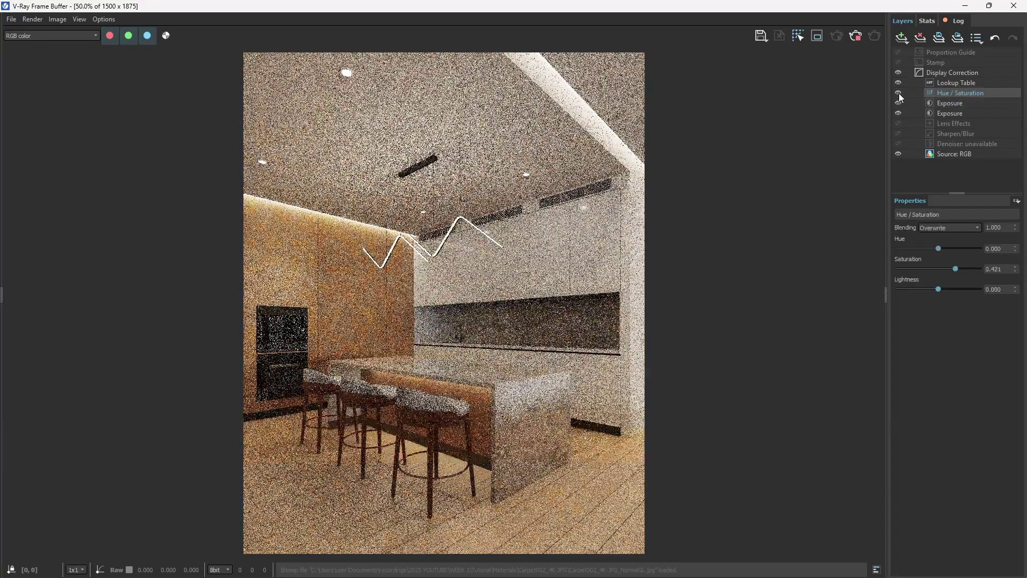
left_click(898, 93)
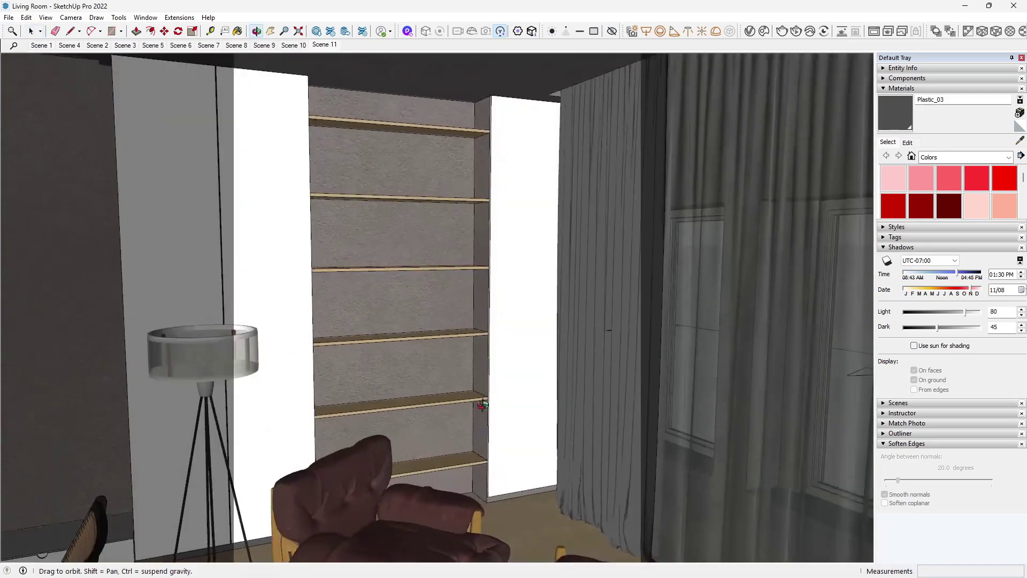
- Browse the Decoration accessories in Chaos Cosmos and import a book set for the built-in bookshelf
left_click(766, 31)
left_click(54, 84)
left_click(80, 120)
left_click(92, 145)
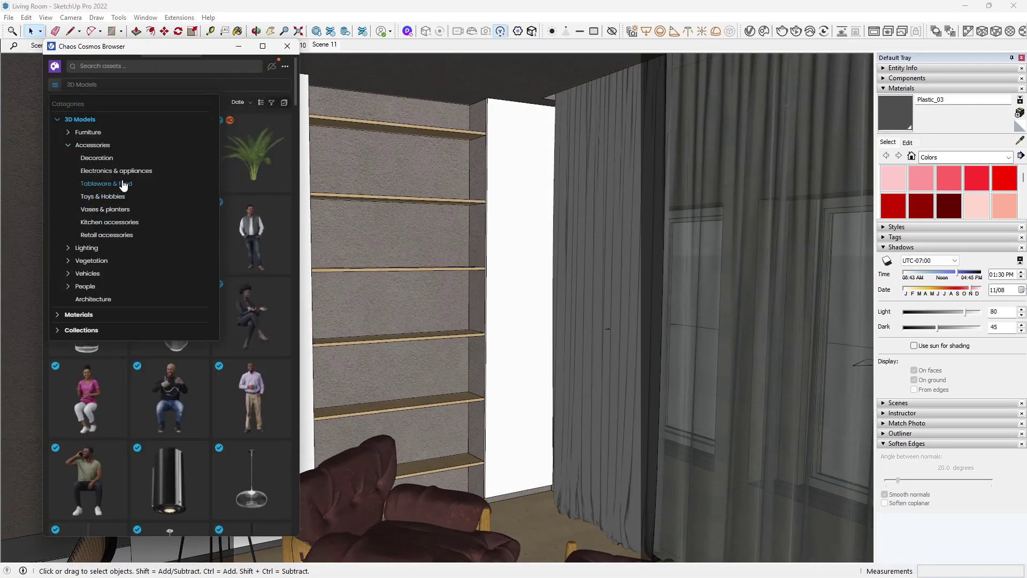
left_click(97, 158)
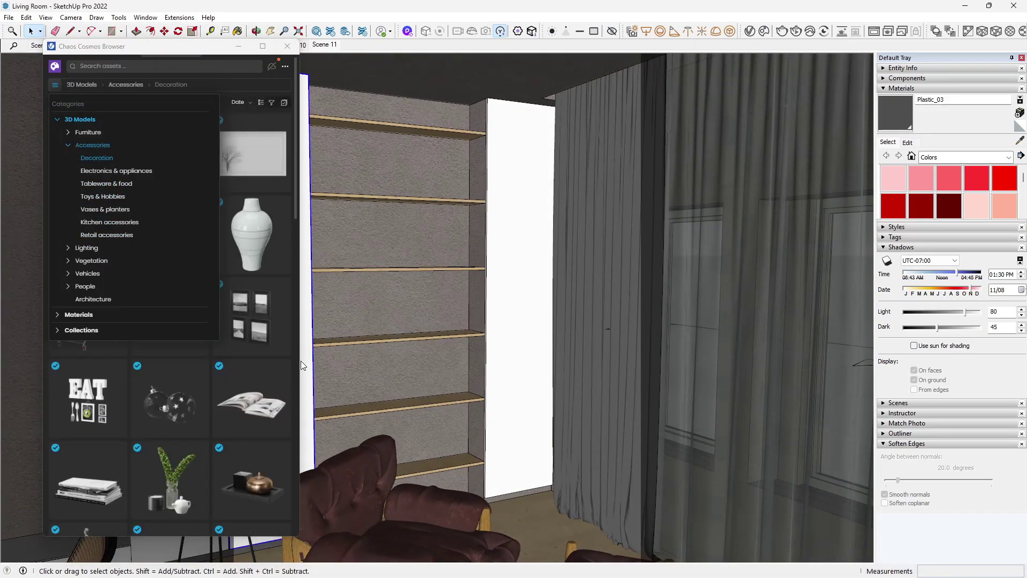
left_click(270, 395)
scroll(236, 401, "down", 6)
left_click(237, 343)
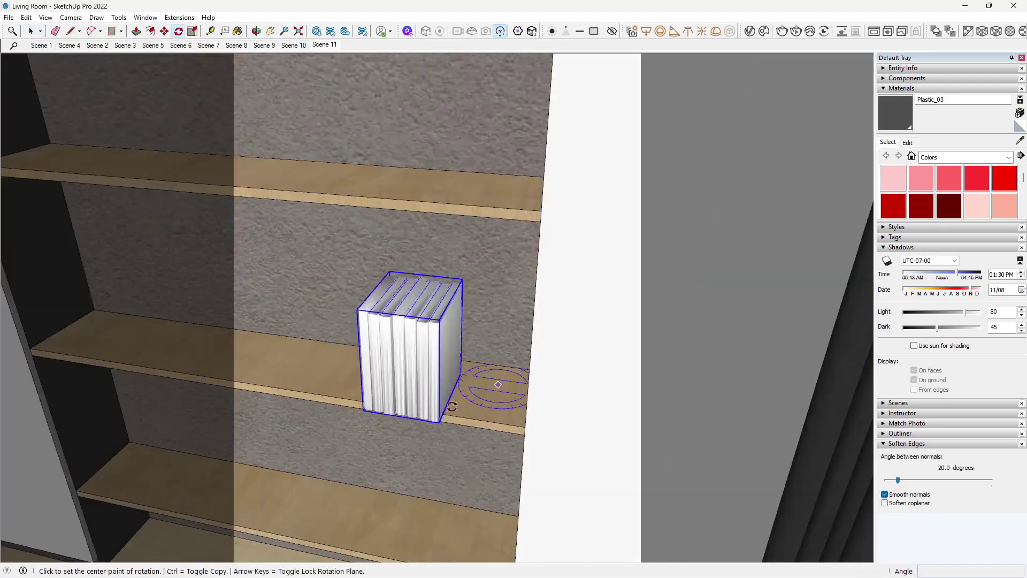
- Rotate the book set by 90 degrees on its shelf and move it against the bookcase's side panel
left_click(466, 405)
left_click(440, 401)
left_click(472, 376)
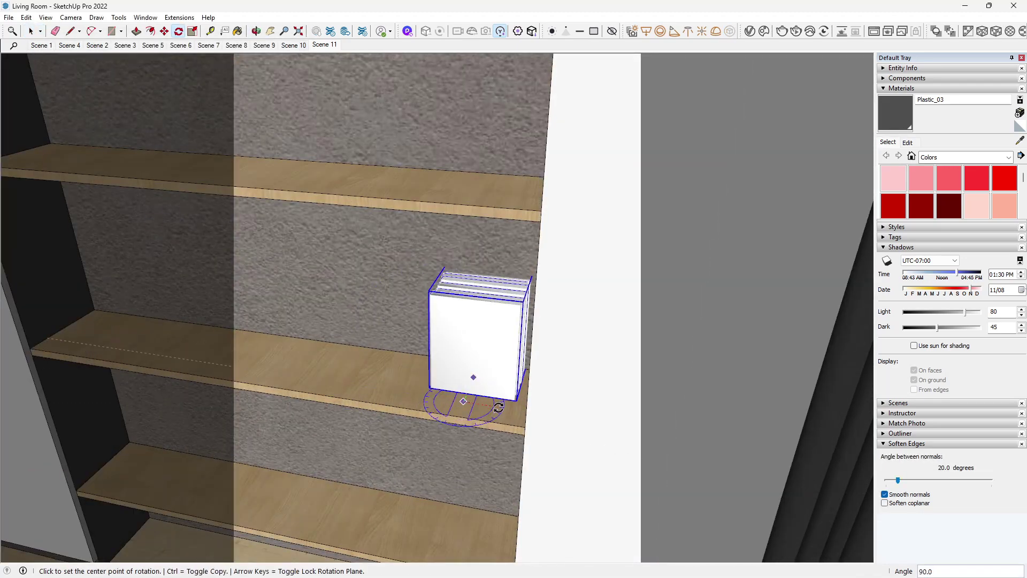
middle_click_drag(472, 376, 401, 374)
key("m")
left_click(493, 375)
left_click(507, 370)
scroll(481, 353, "down", 3)
key("space")
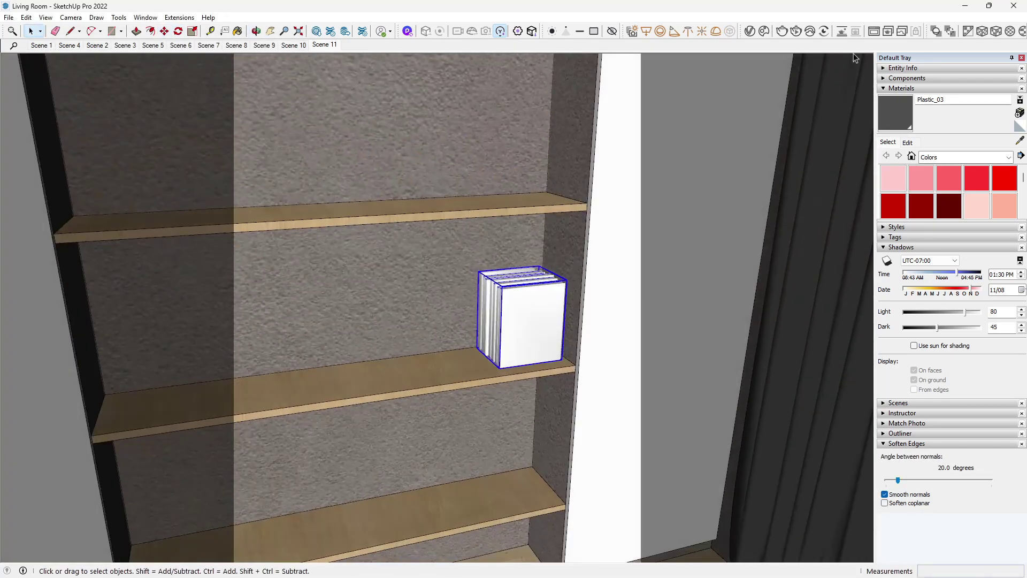
- Import another decorative accessory from Chaos Cosmos and bring it to the round coffee tables
left_click(764, 31)
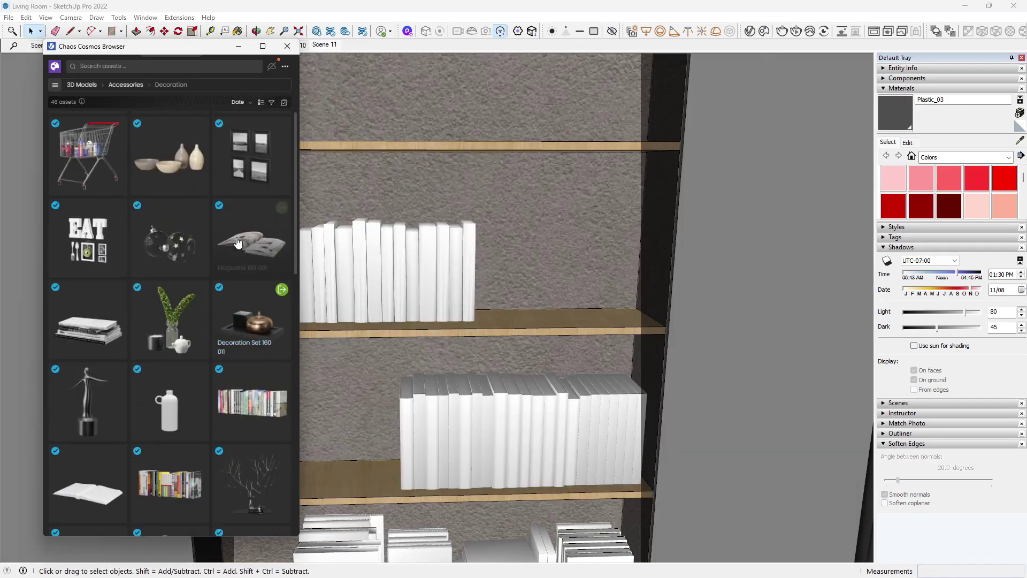
scroll(167, 257, "up", 2)
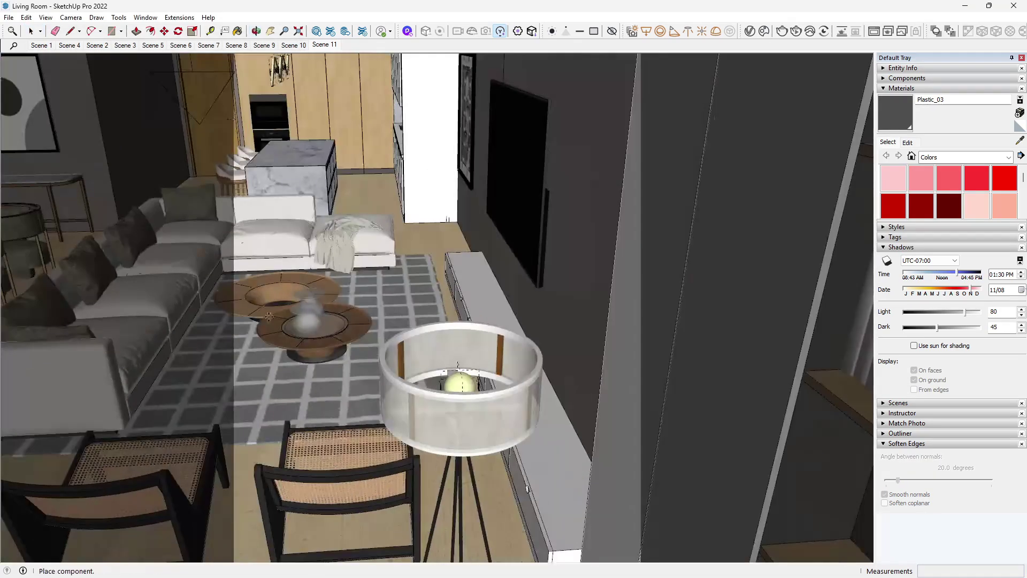
scroll(269, 317, "up", 2)
middle_click_drag(269, 316, 331, 389)
scroll(522, 362, "up", 5)
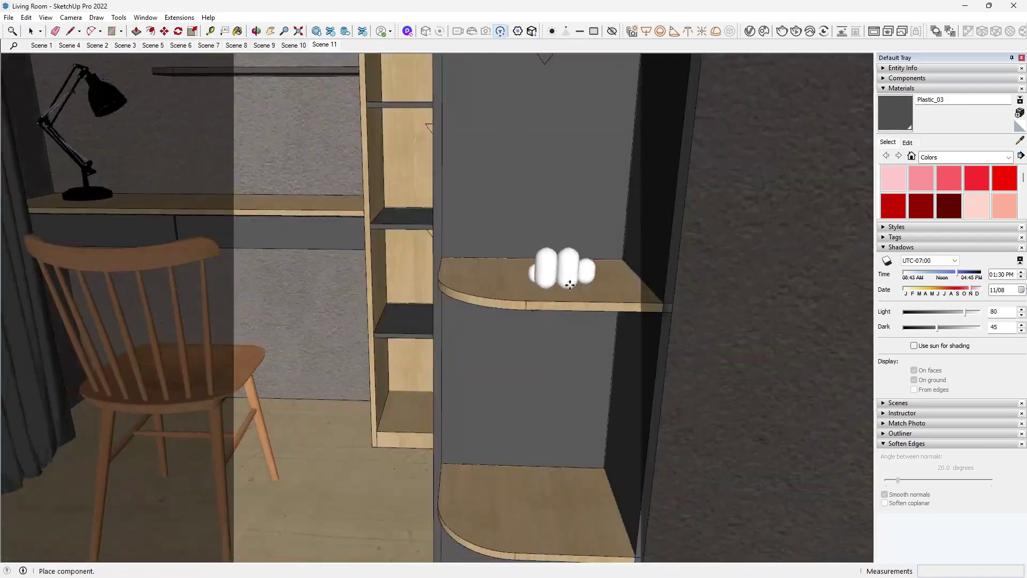
- Place the rounded figurine set on the curved corner shelf beside the desk and adjust its scale and rotation
left_click(551, 268)
key("s")
middle_click_drag(550, 268, 779, 264)
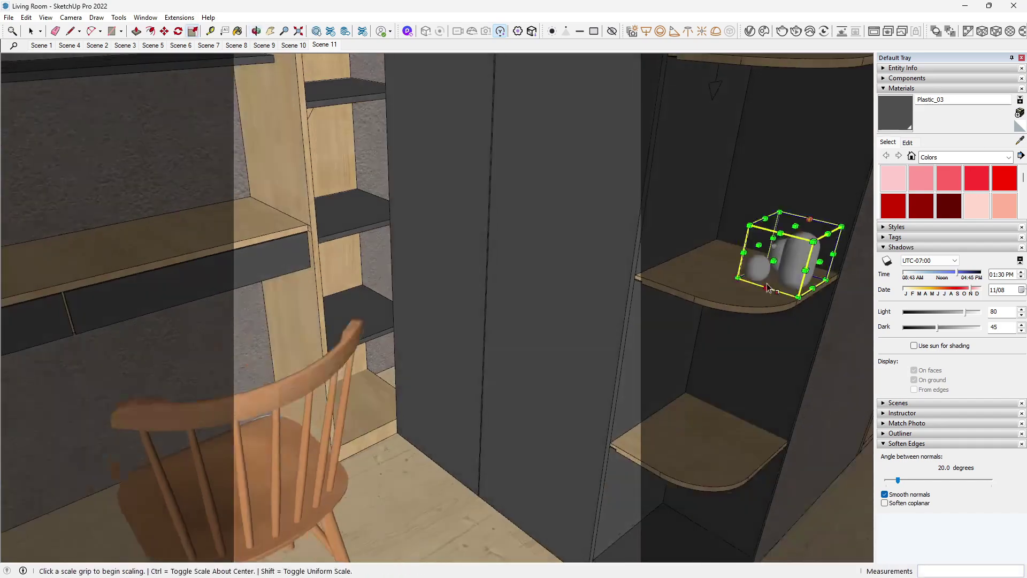
scroll(744, 321, "up", 3)
key("q")
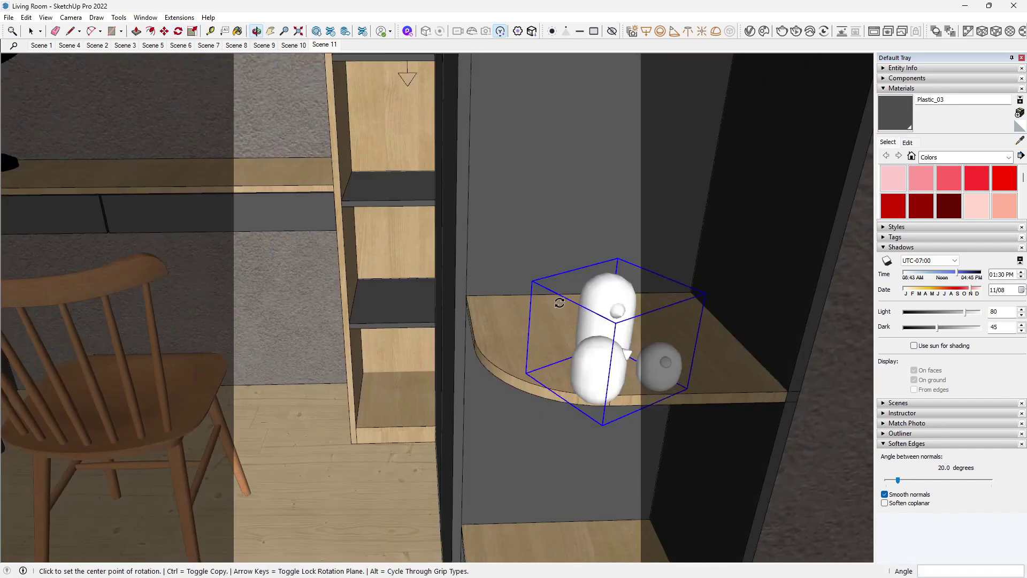
key("o")
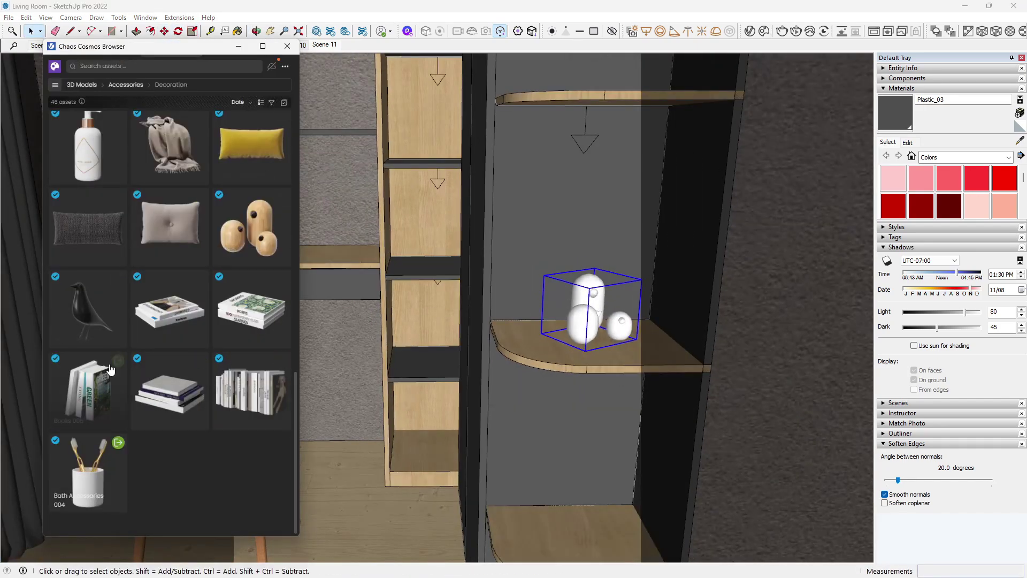
- Import one more decorative accessory from Chaos Cosmos for the curved corner shelves and scale it
scroll(109, 369, "up", 10)
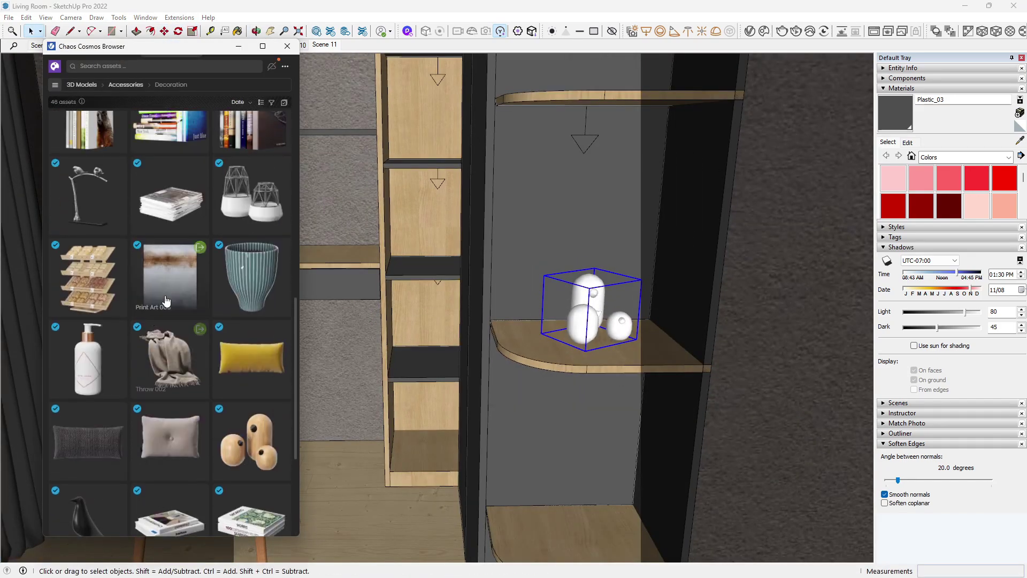
left_click(119, 162)
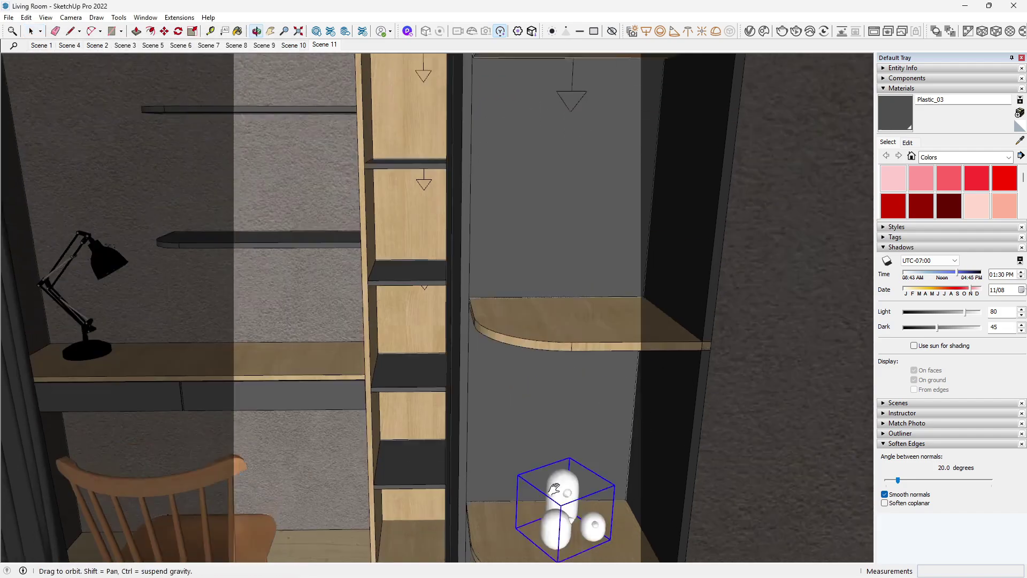
key("s")
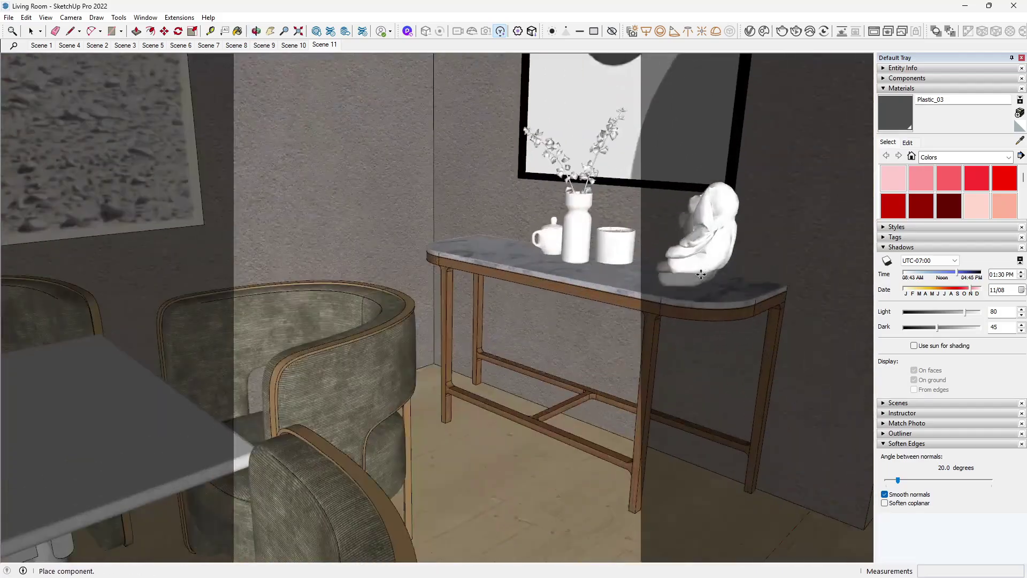
- Rotate the plush dog by 90 degrees on the marble console table and move it beside the vase set
key("q")
left_click(613, 298)
left_click(489, 250)
left_click(567, 302)
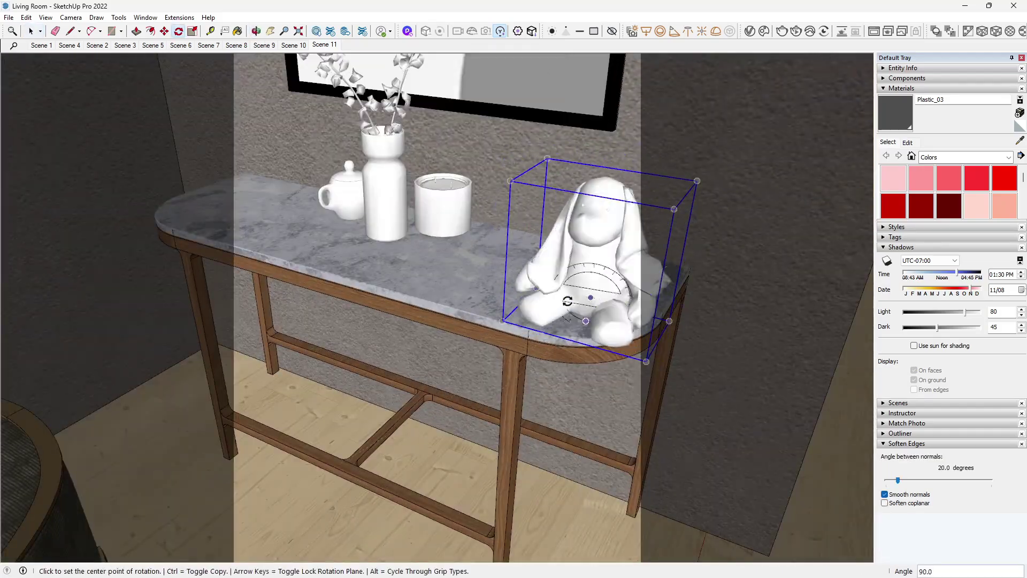
key("m")
middle_click_drag(507, 236, 374, 238)
left_click(557, 304)
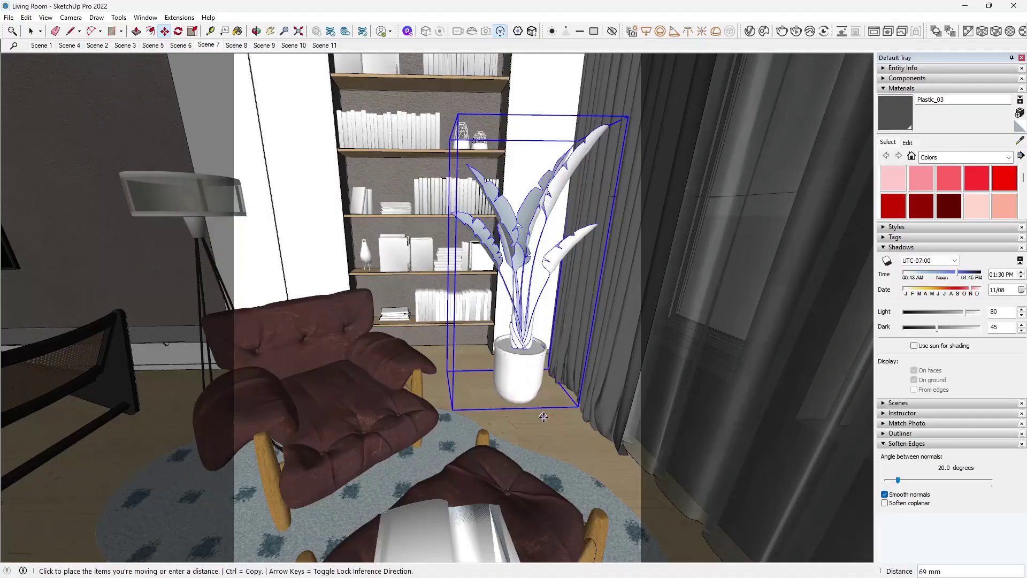
- Finish positioning the large potted plant between the bookshelf and the curtain behind the armchair
key("space")
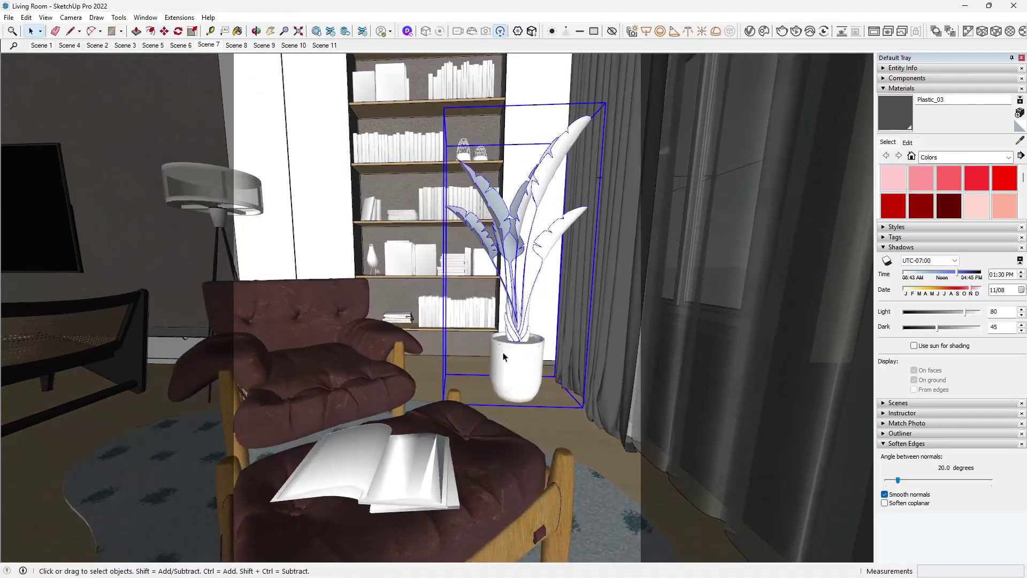
scroll(504, 357, "down", 5)
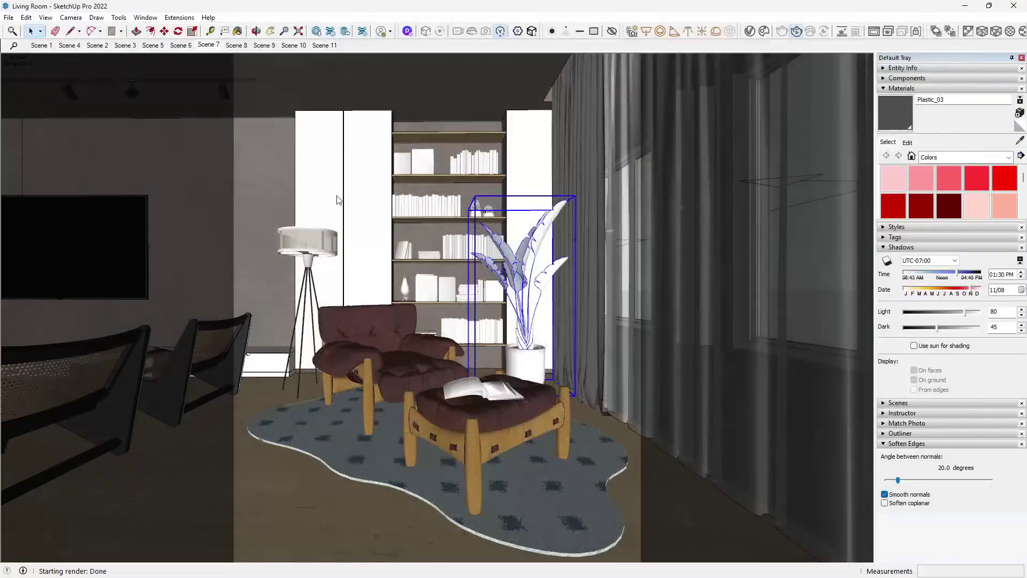
- Select the book set in the middle of the bookcase's top shelf and rotate it by 90 degrees
right_click(557, 236)
left_click(489, 118)
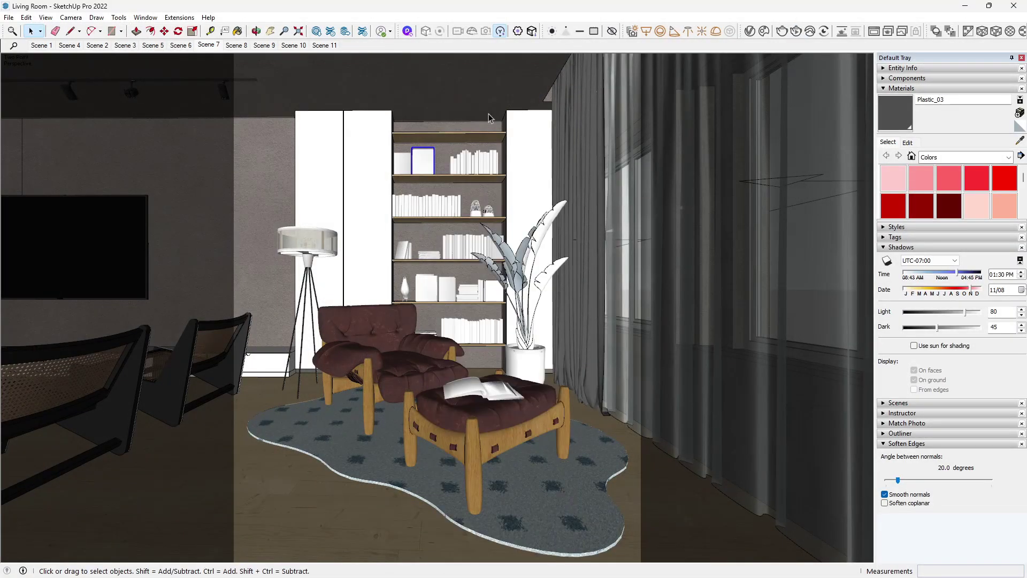
scroll(427, 165, "up", 5)
middle_click_drag(427, 164, 451, 230)
scroll(442, 197, "up", 2)
key("q")
left_click(453, 233)
left_click(436, 233)
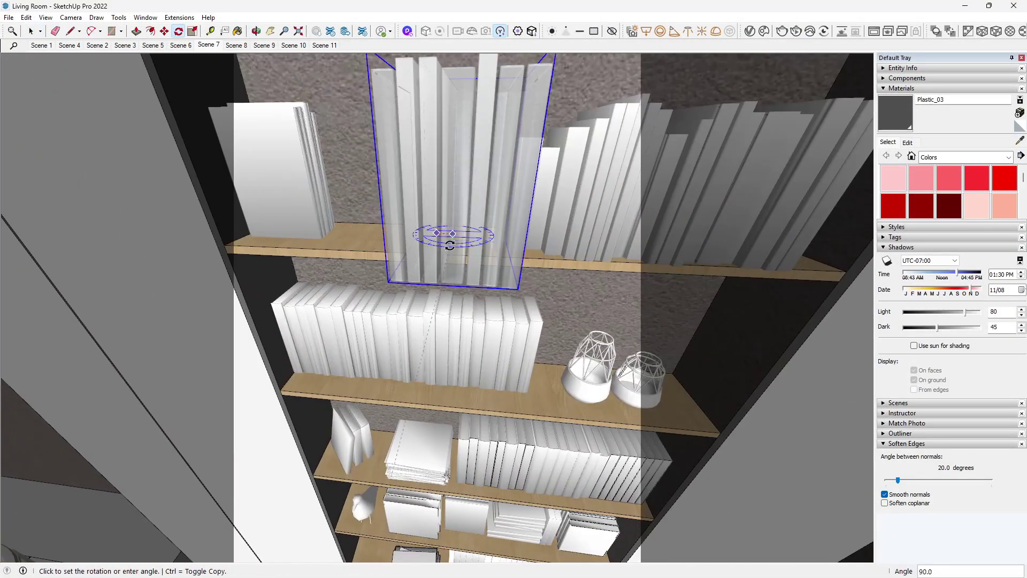
left_click(489, 235)
- Move the rotated book set 303 mm along the top shelf toward the neighbouring books and return to the Scene 7 camera
key("m")
left_click(448, 243)
left_click(303, 241)
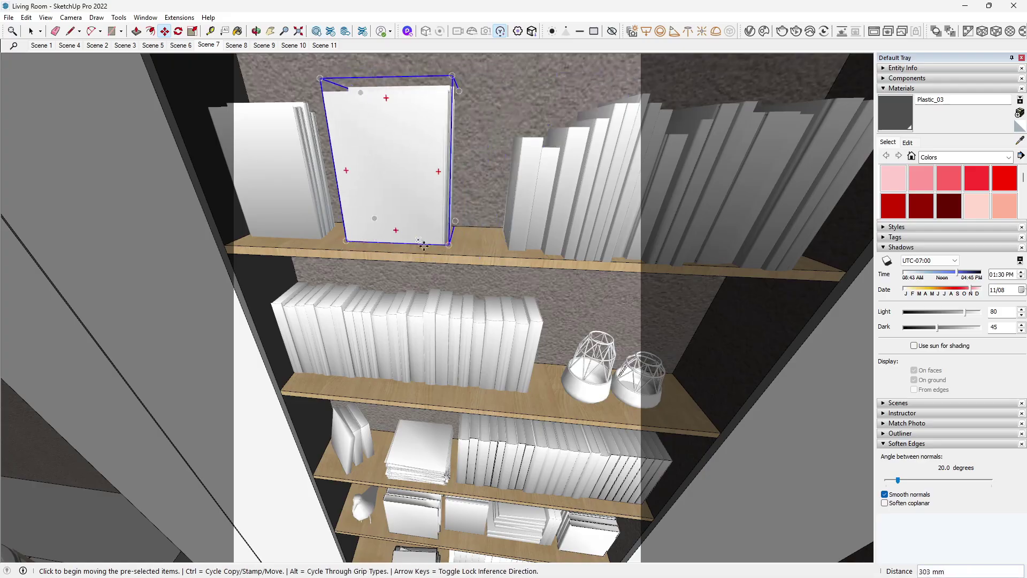
key("space")
left_click(212, 48)
left_click(208, 45)
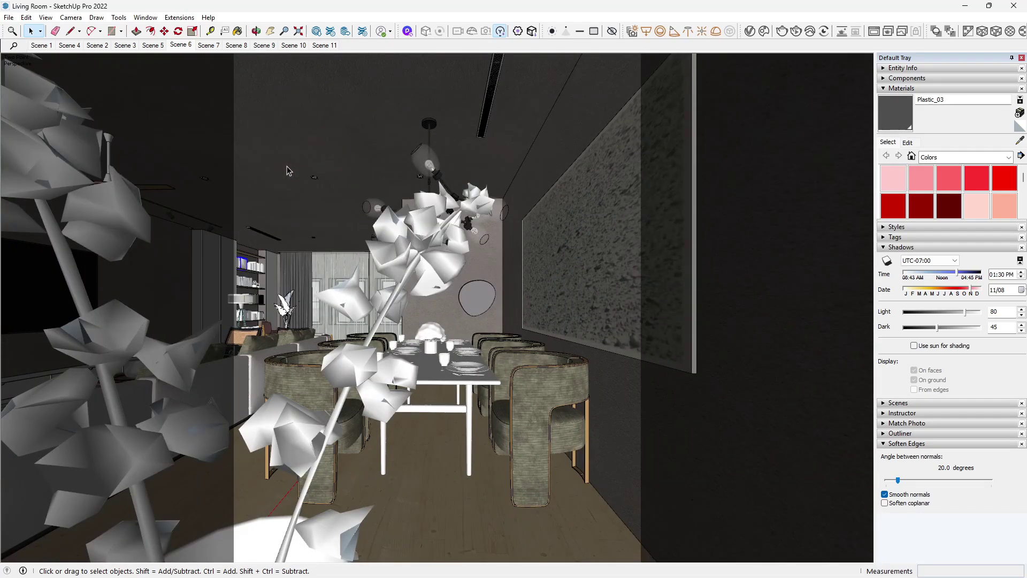
- Move the flowering branch arrangement that blocks the Scene 6 view of the dining table to the side
left_click(344, 411)
key("m")
left_click(658, 530)
left_click(527, 533)
key("space")
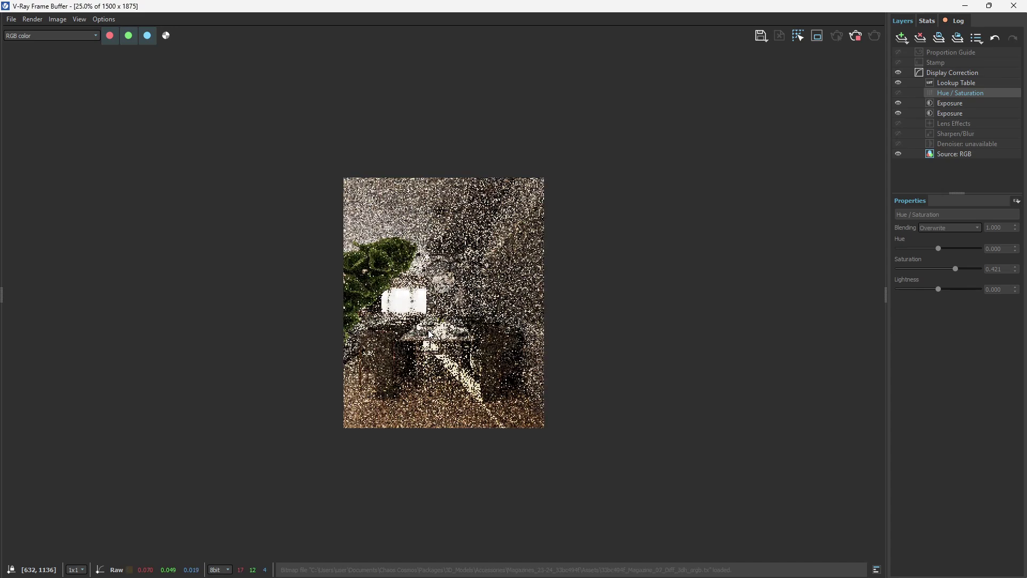
- Close the dining-area render and examine the interactive render of the living room view with the two armchairs up close
left_click(1013, 5)
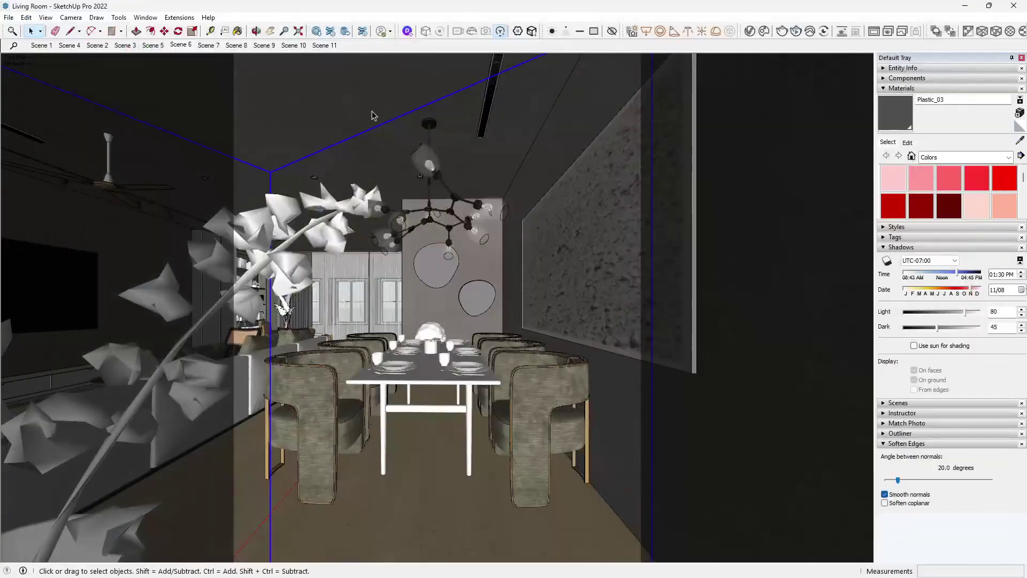
left_click(153, 46)
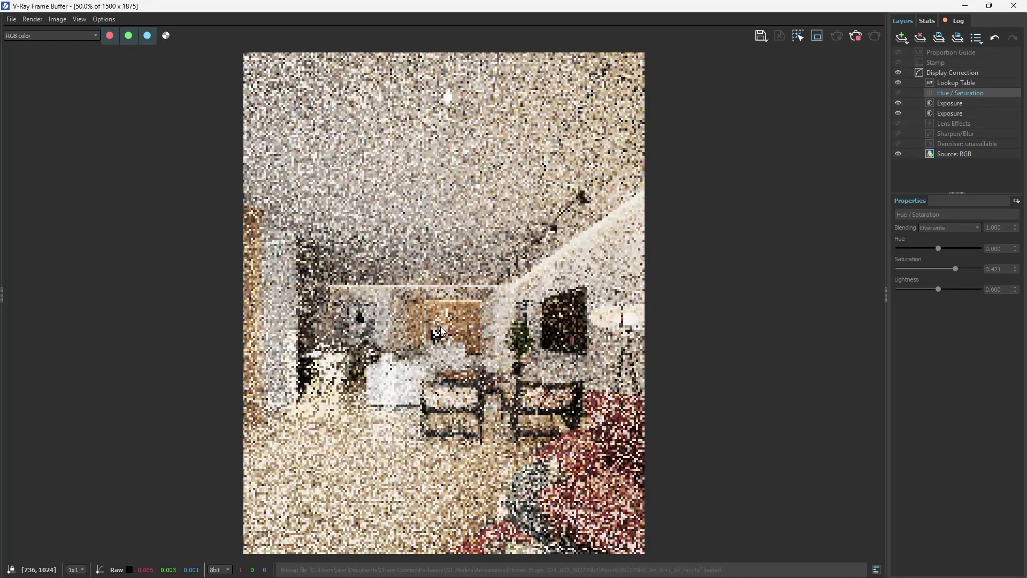
scroll(482, 343, "up", 2)
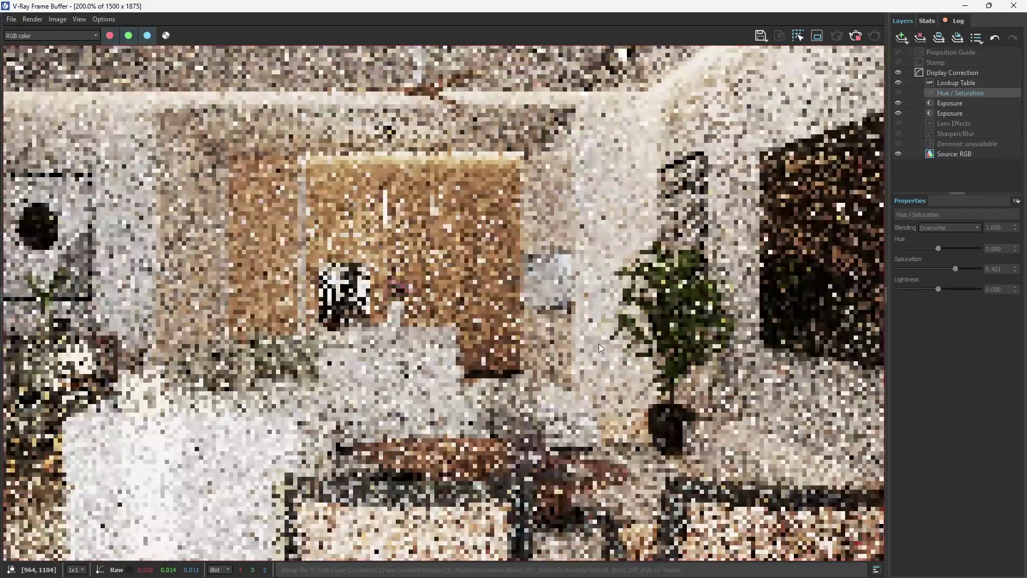
scroll(588, 340, "down", 1)
scroll(430, 352, "up", 1)
scroll(430, 352, "down", 2)
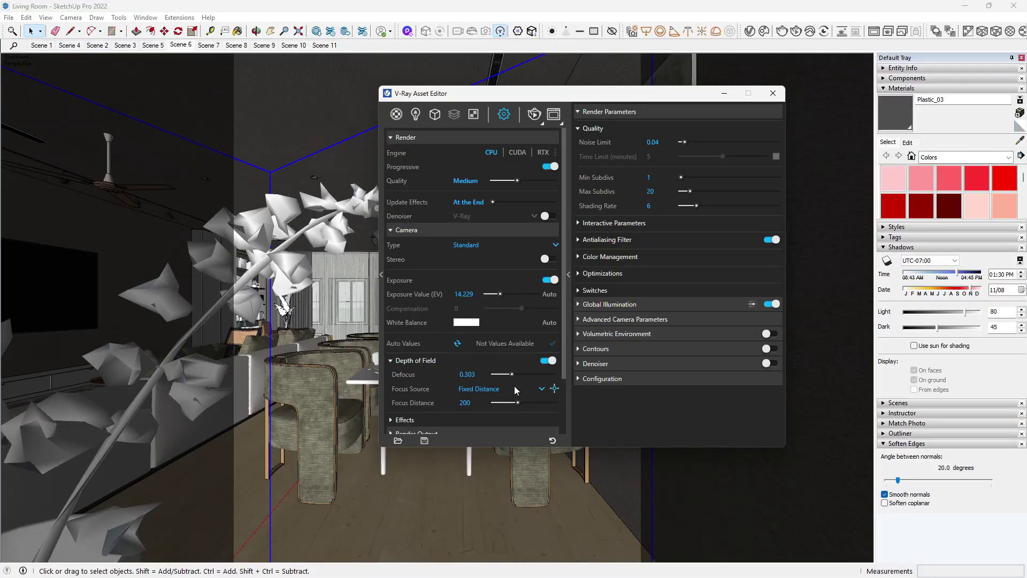
- Pick a new depth-of-field focus point in the Scene 6 view and set Defocus to 0.407 while checking the interactive render
left_click(555, 390)
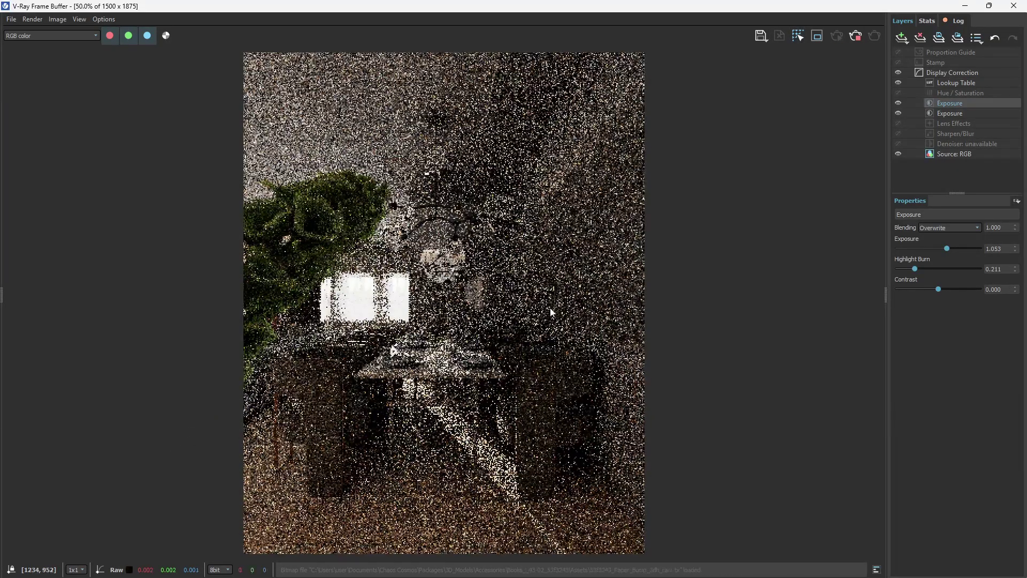
left_click_drag(322, 7, 432, 35)
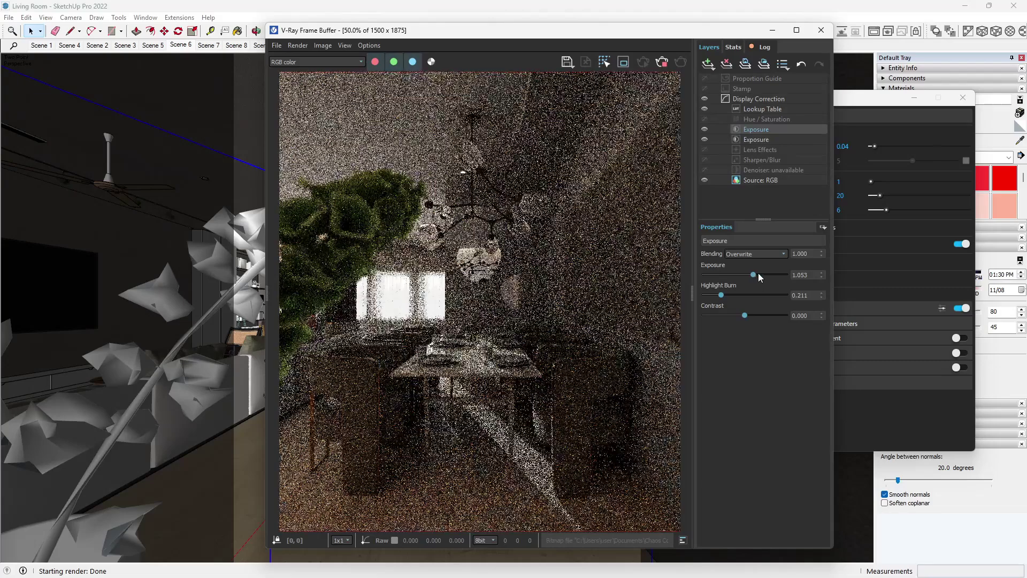
left_click_drag(351, 39, 165, 39)
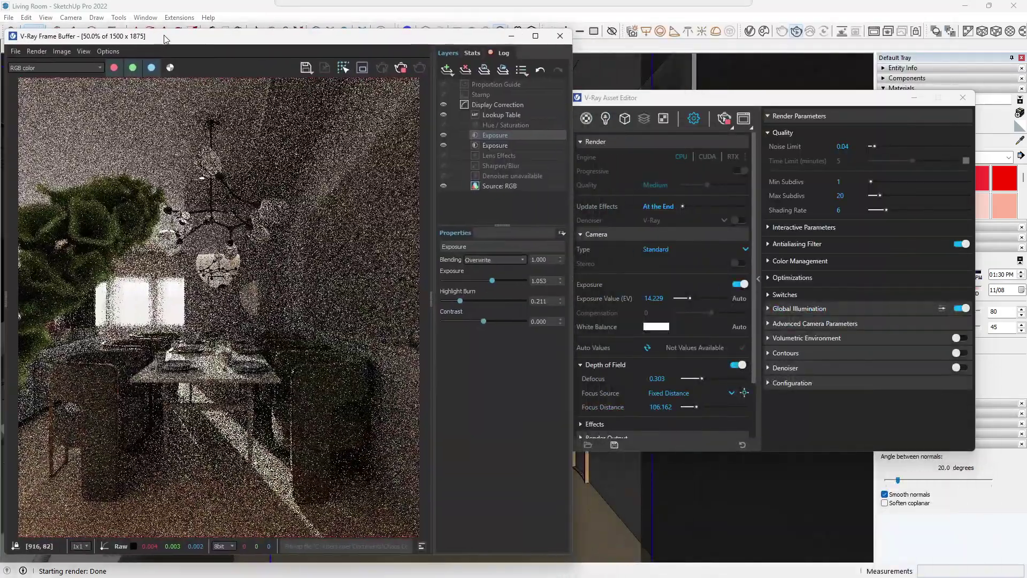
left_click_drag(701, 378, 710, 378)
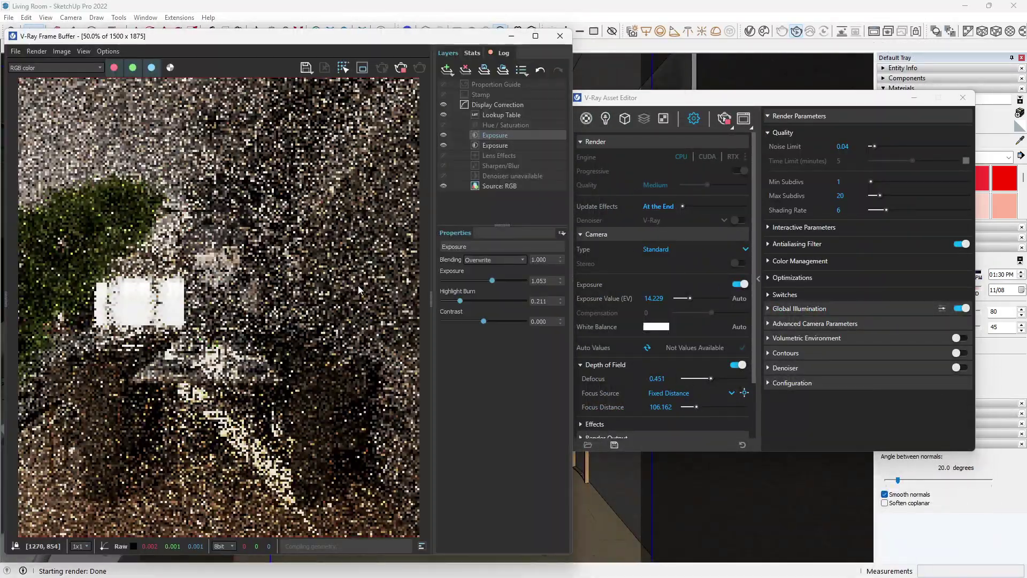
left_click_drag(197, 39, 217, 31)
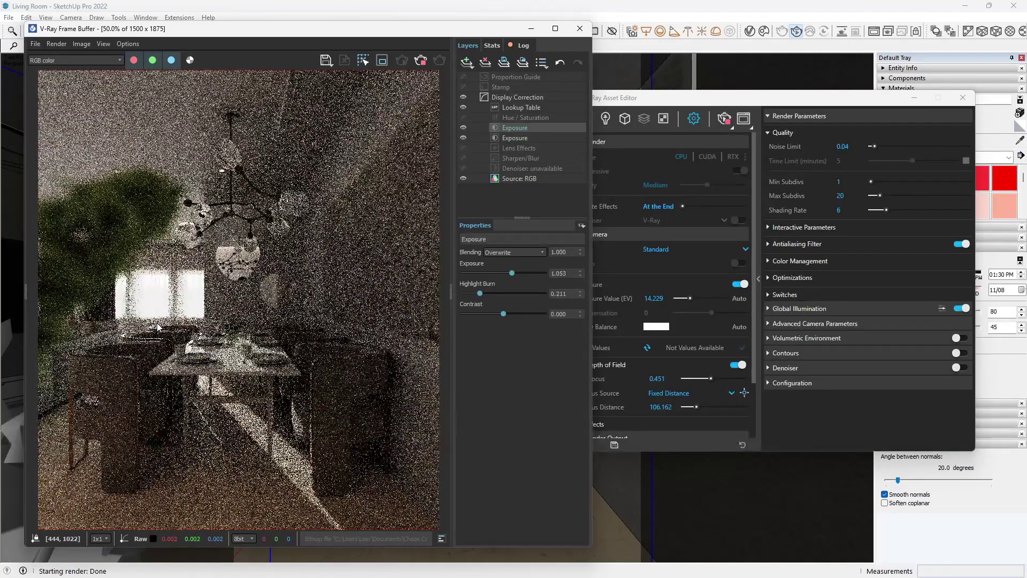
left_click(708, 378)
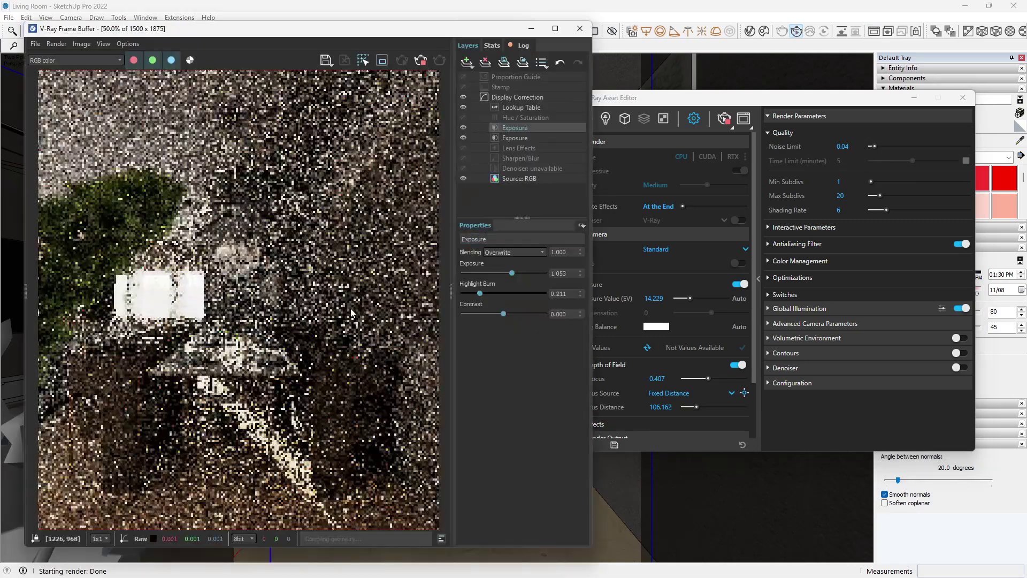
middle_click_drag(190, 355, 210, 329)
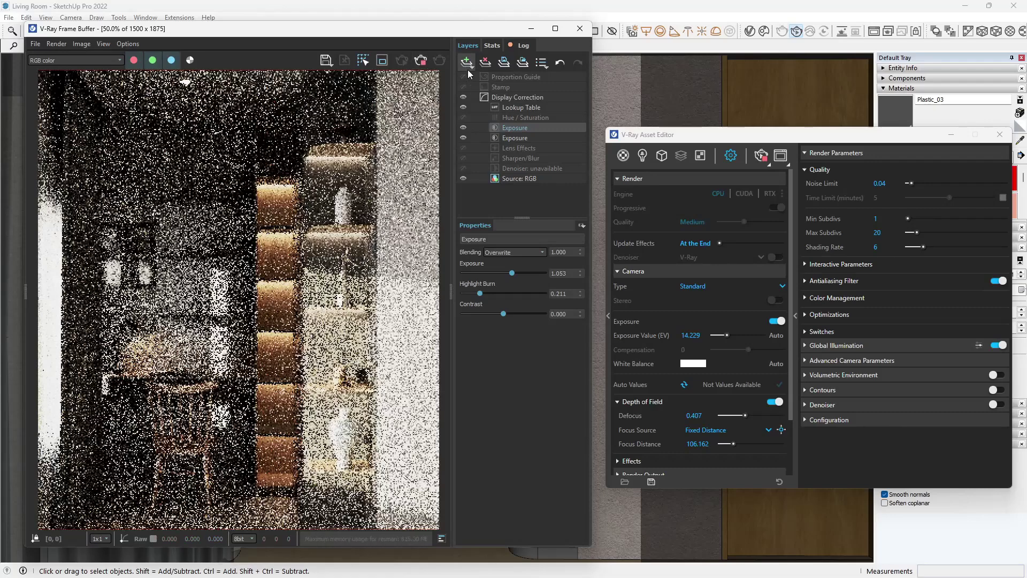
- Close the Scene 11 render preview and turn off the camera's depth of field in the V-Ray settings
left_click(580, 28)
left_click(768, 401)
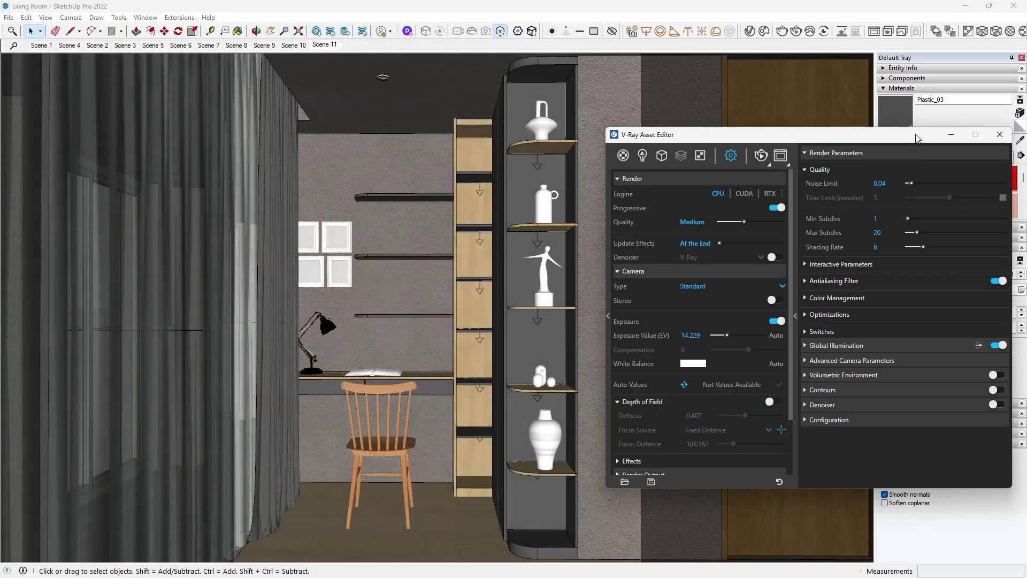
left_click_drag(916, 138, 716, 139)
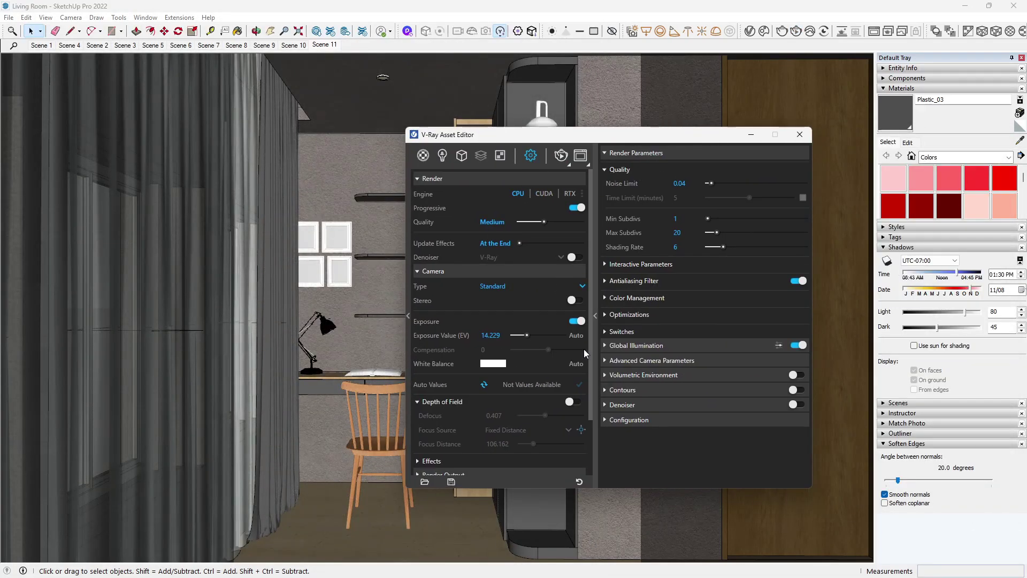
left_click(513, 271)
- Set the V-Ray render engine to CUDA, enable the V-Ray denoiser and close the render settings
left_click(544, 193)
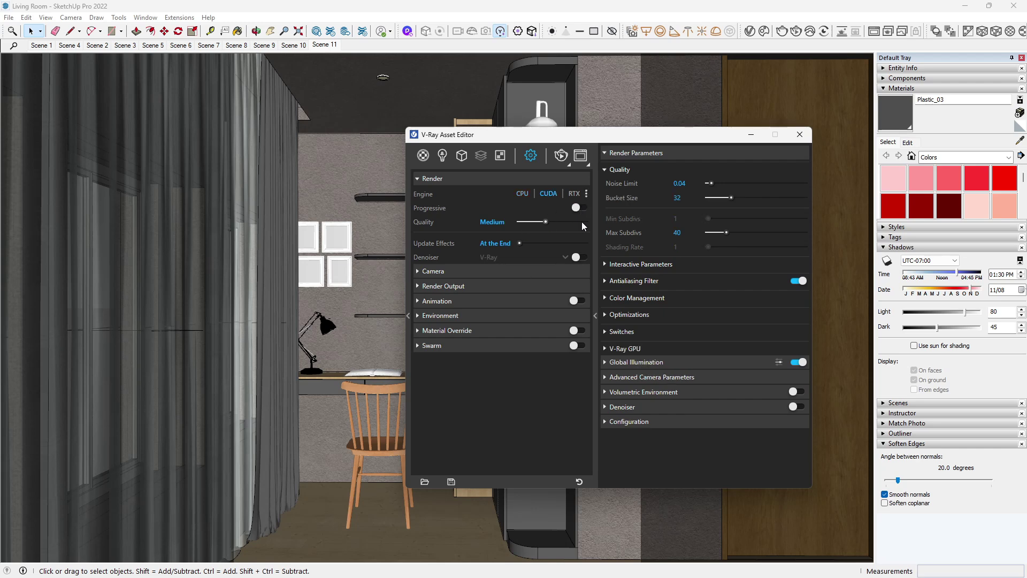
left_click(579, 258)
left_click(473, 285)
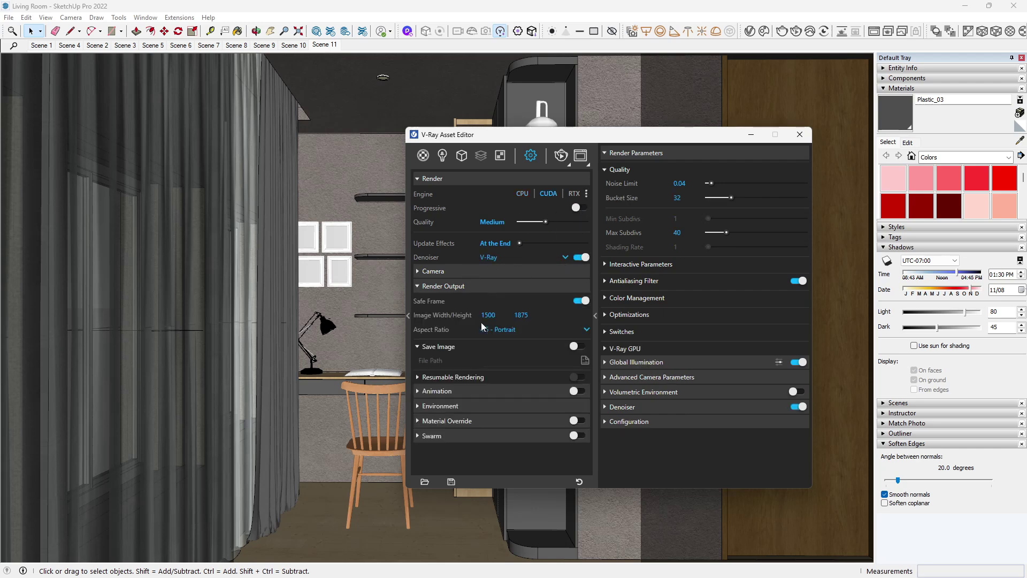
left_click(481, 285)
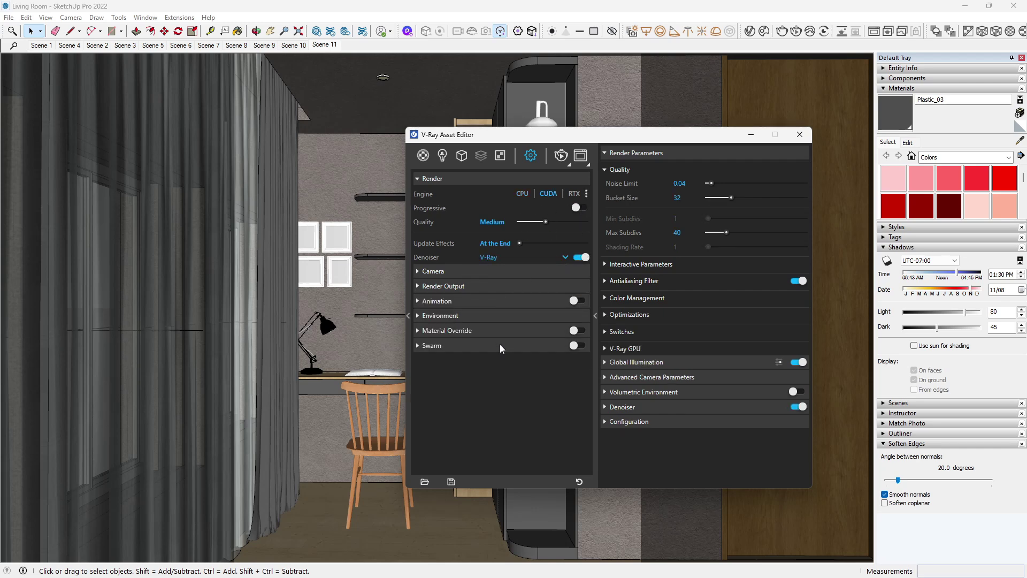
left_click(709, 407)
left_click(804, 434)
left_click(694, 382)
left_click(748, 407)
left_click(799, 135)
- Go to the Scene 10 camera and start a non-interactive V-Ray render
left_click(300, 45)
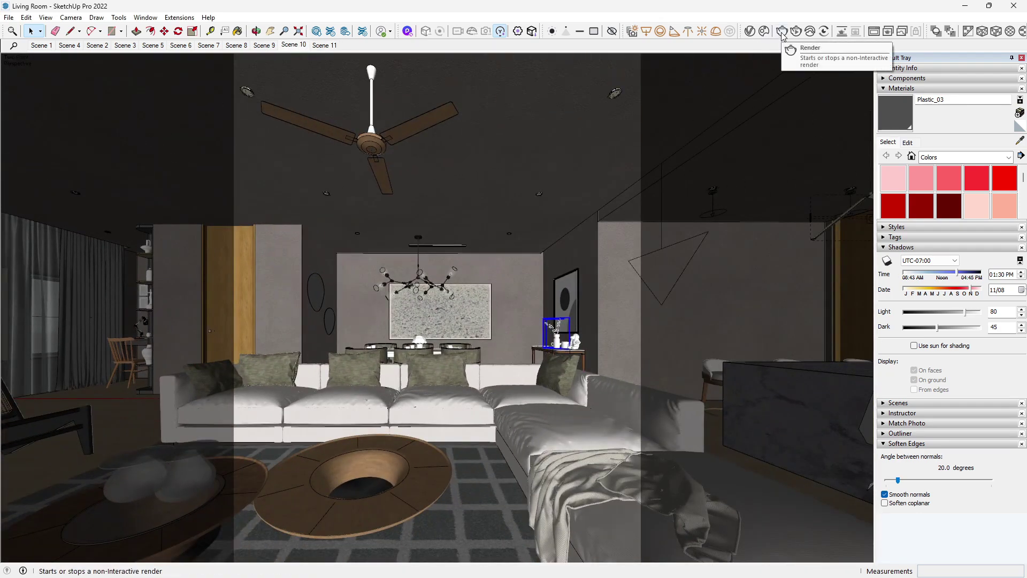
left_click(766, 33)
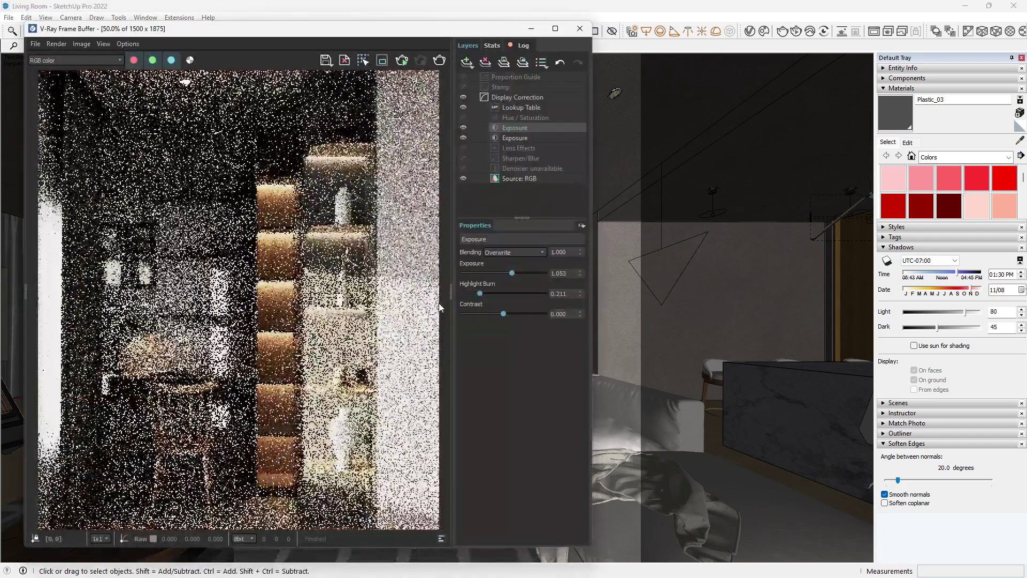
left_click(551, 27)
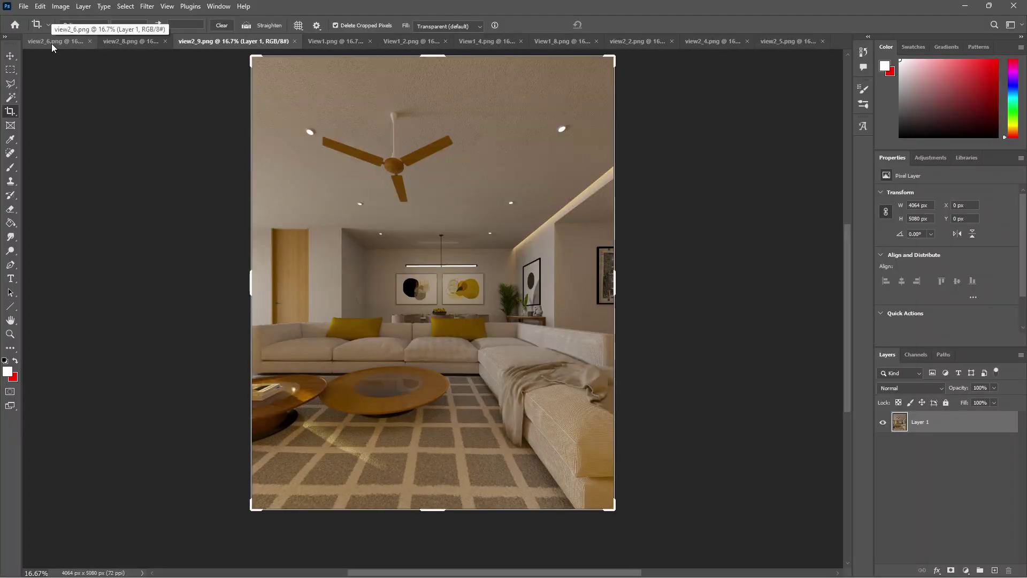
- Switch to Photoshop and look through the open rendered views, from view2_6.png to view2_5.png
left_click(51, 41)
left_click(188, 40)
left_click(254, 42)
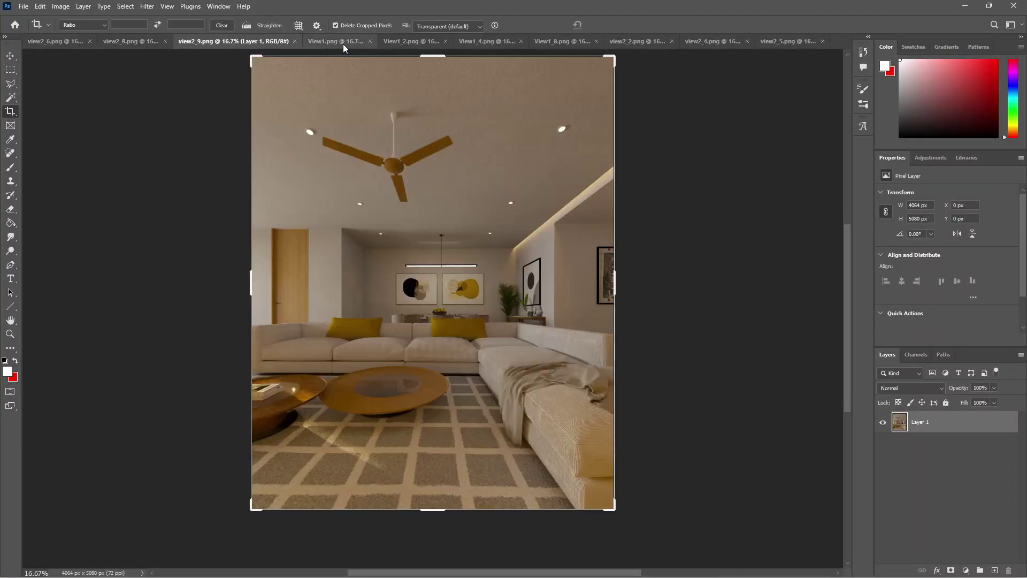
left_click(343, 43)
left_click(410, 41)
left_click(500, 43)
left_click(559, 41)
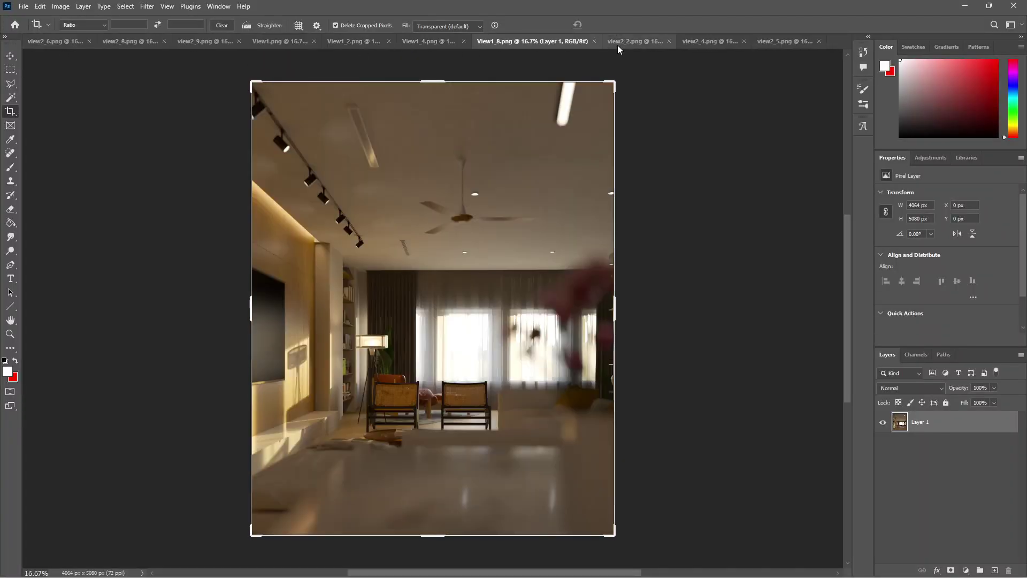
left_click(617, 44)
left_click(705, 45)
left_click(794, 40)
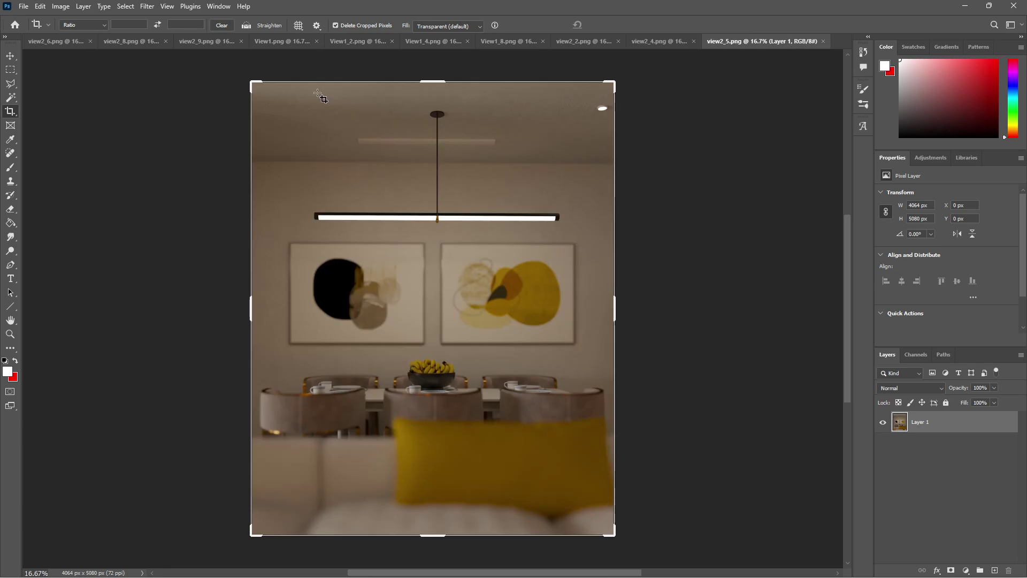
- Open View1.png in the Camera Raw Filter and set Exposure to +1.05, Contrast to +18 and Shadows to +17
left_click(287, 41)
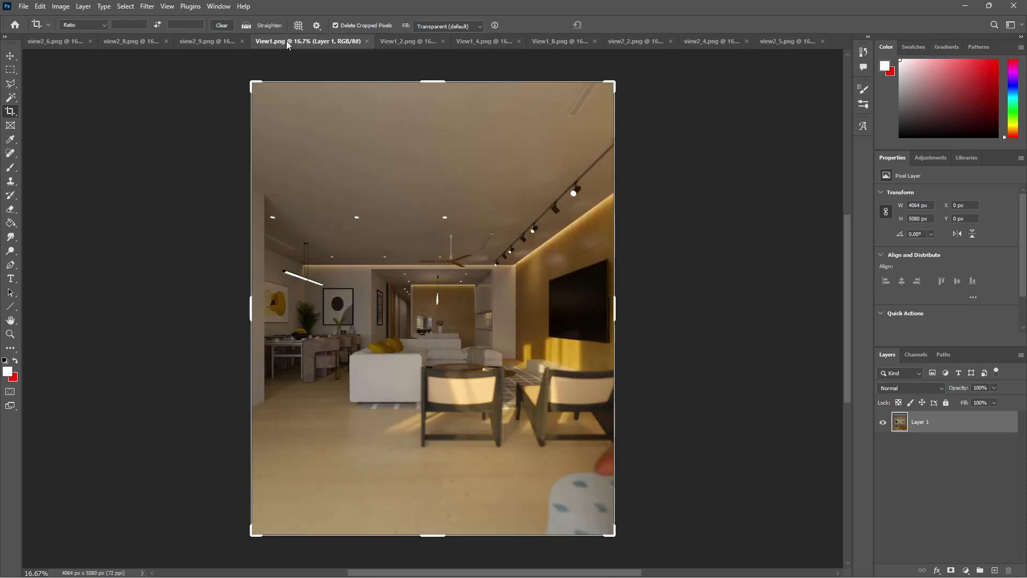
left_click(149, 7)
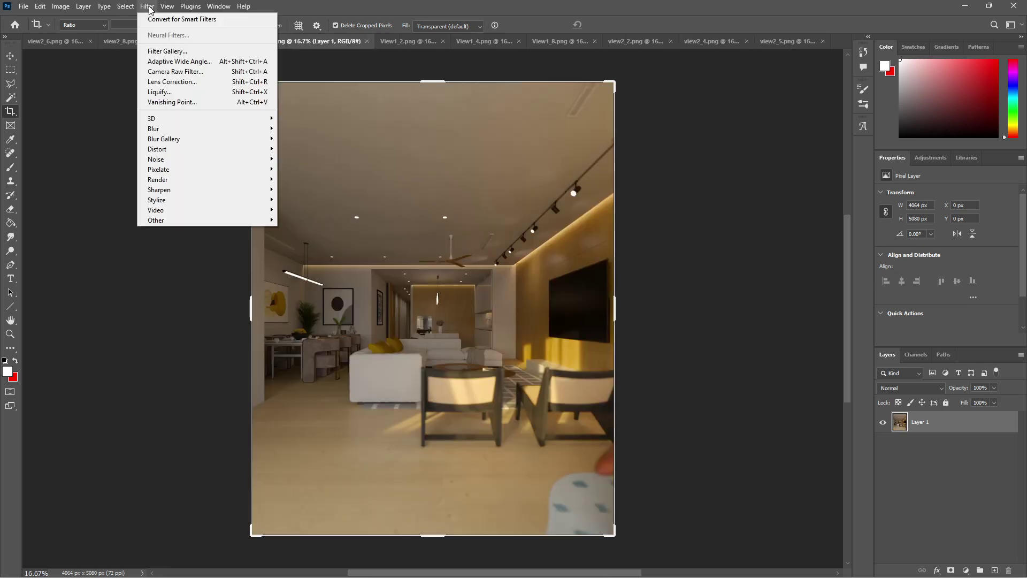
left_click(170, 73)
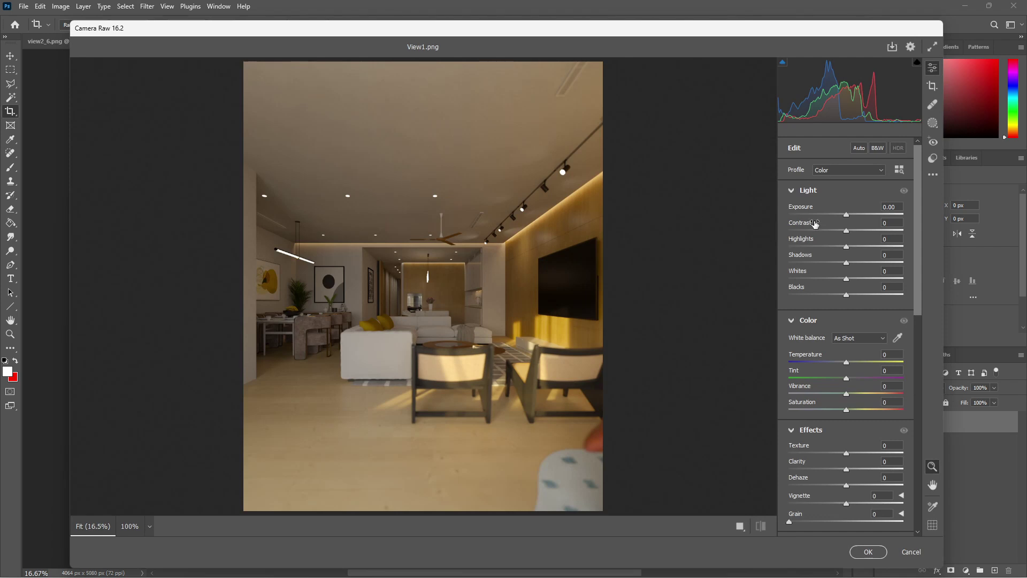
left_click_drag(847, 217, 921, 280)
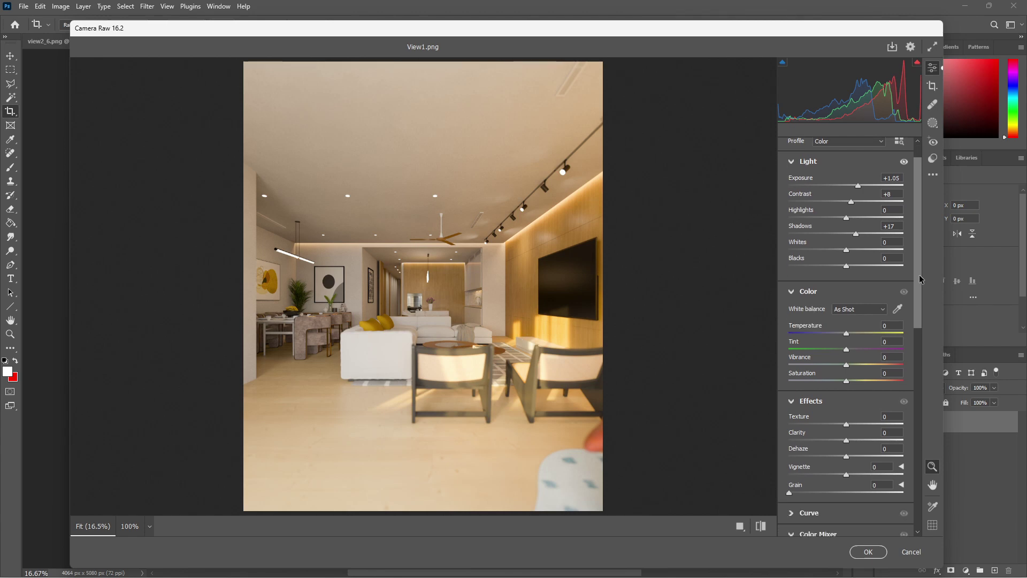
left_click_drag(855, 209, 855, 209)
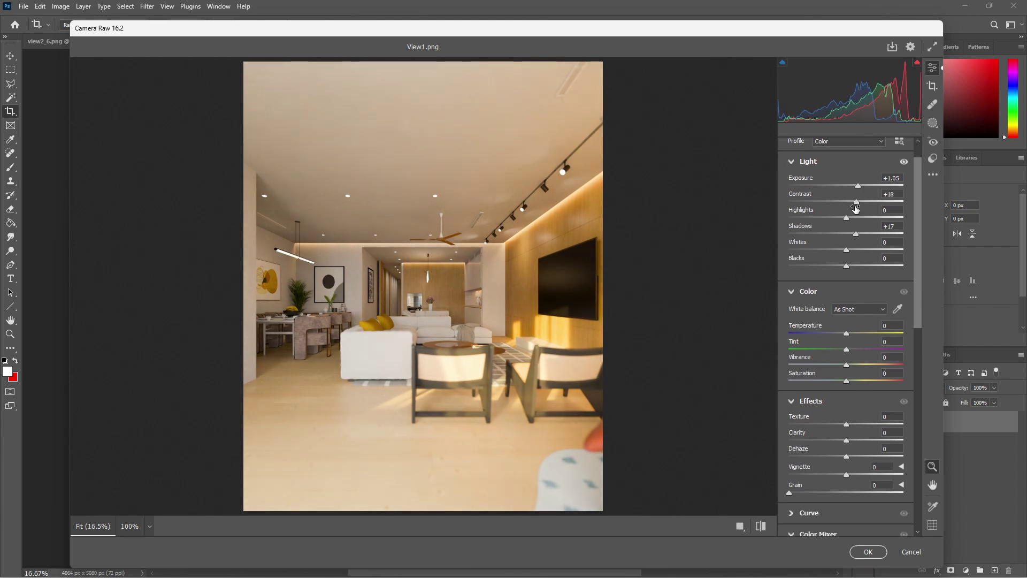
- Set Clarity to -7, Dehaze to +6, Oranges saturation to -6, Sharpening to 109 and Contrast to +38 for View1.png
left_click_drag(915, 239, 916, 290)
mouse_move(847, 317)
left_mouse_down()
mouse_move(837, 317)
mouse_move(855, 333)
mouse_move(830, 323)
mouse_move(851, 324)
mouse_move(840, 323)
left_mouse_up()
scroll(851, 321, "down", 6)
scroll(894, 309, "down", 4)
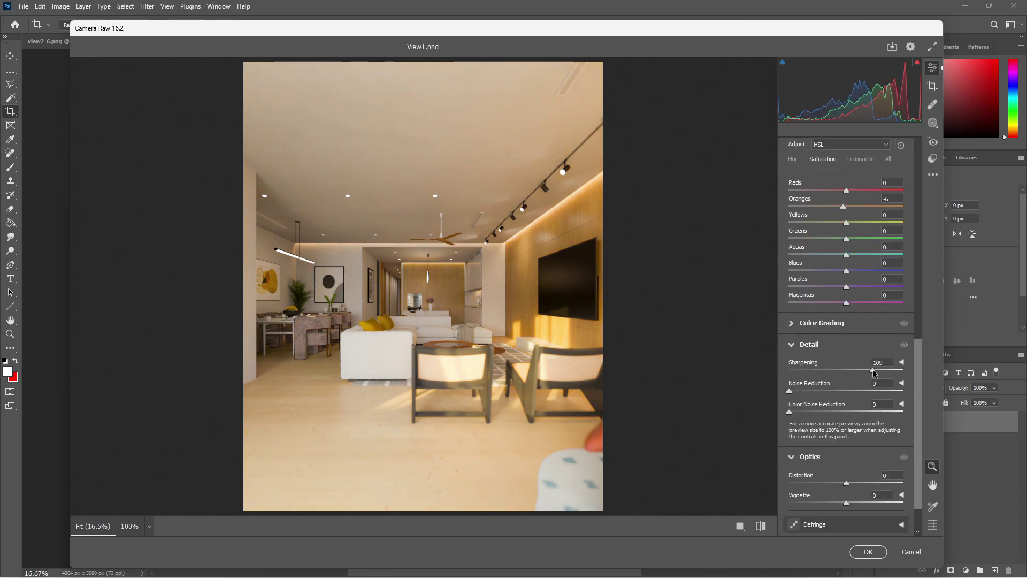
left_click_drag(921, 356, 868, 232)
- Inspect the edited View1.png up close and compare it with the original using the before/after toggle
left_click(495, 291)
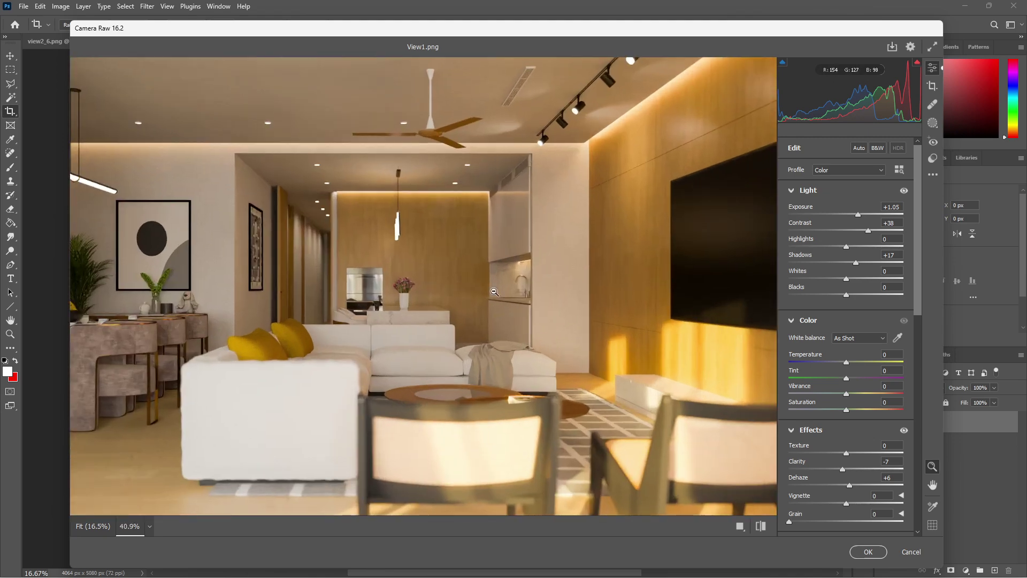
left_click(494, 291)
left_click(761, 526)
left_click(760, 526)
left_click(761, 526)
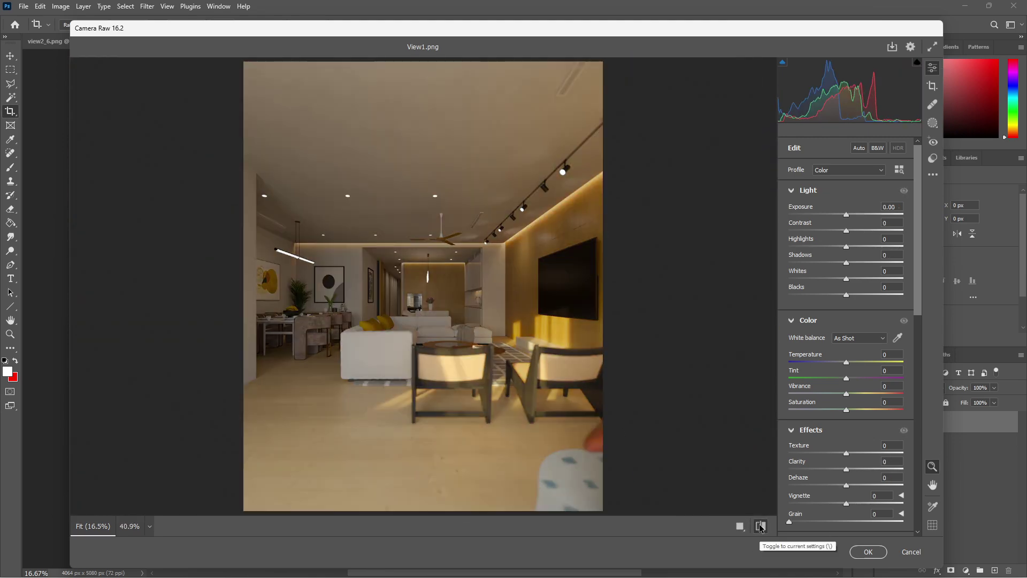
left_click(761, 526)
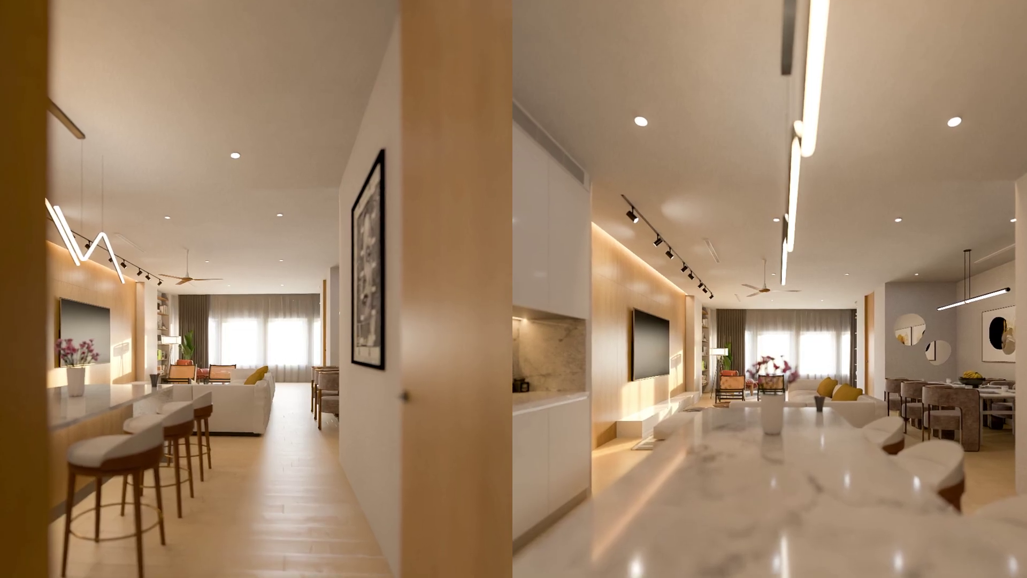